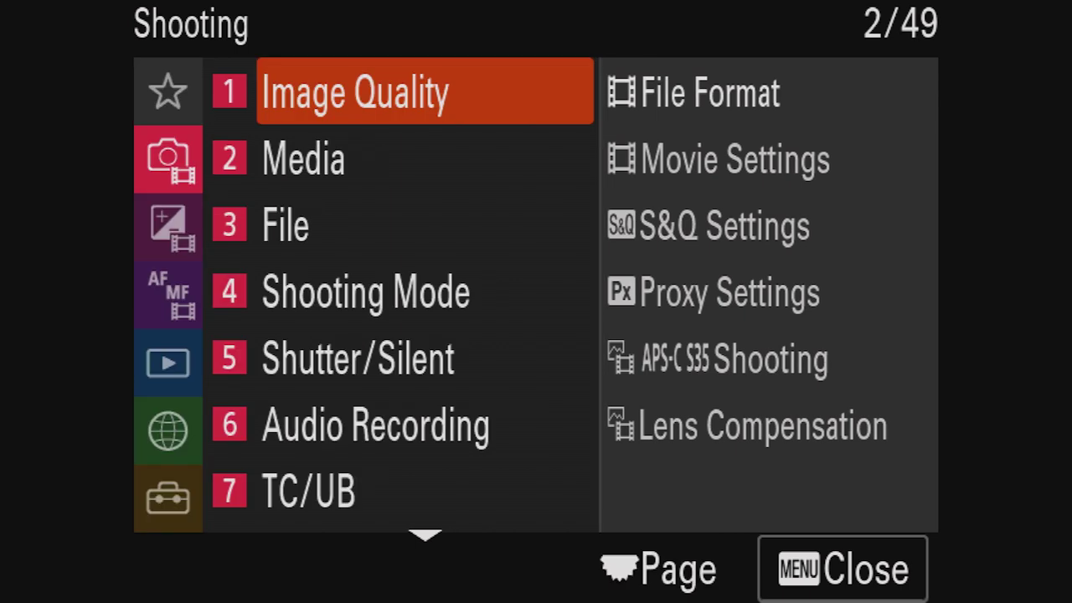
key(Return)
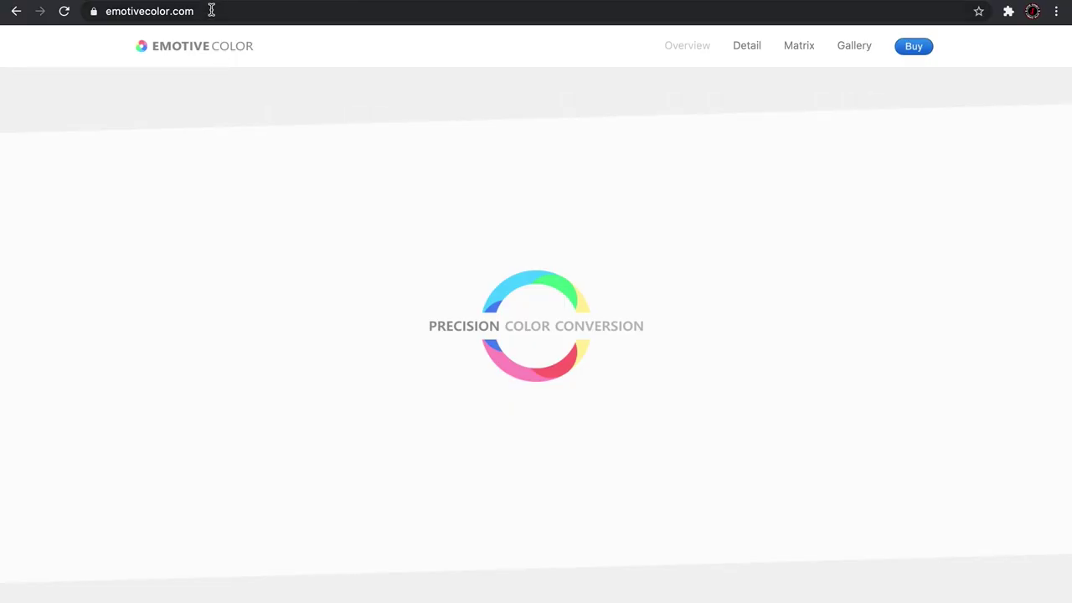
Open the purchase page on emotivecolor.com and choose a camera from the list of supported cameras
click(211, 11)
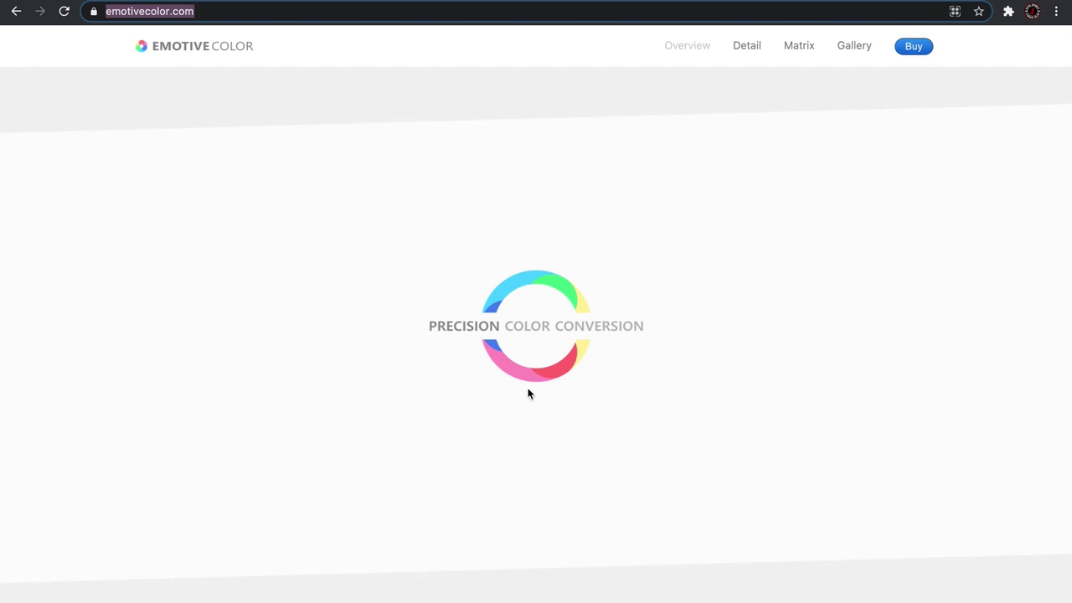
click(914, 49)
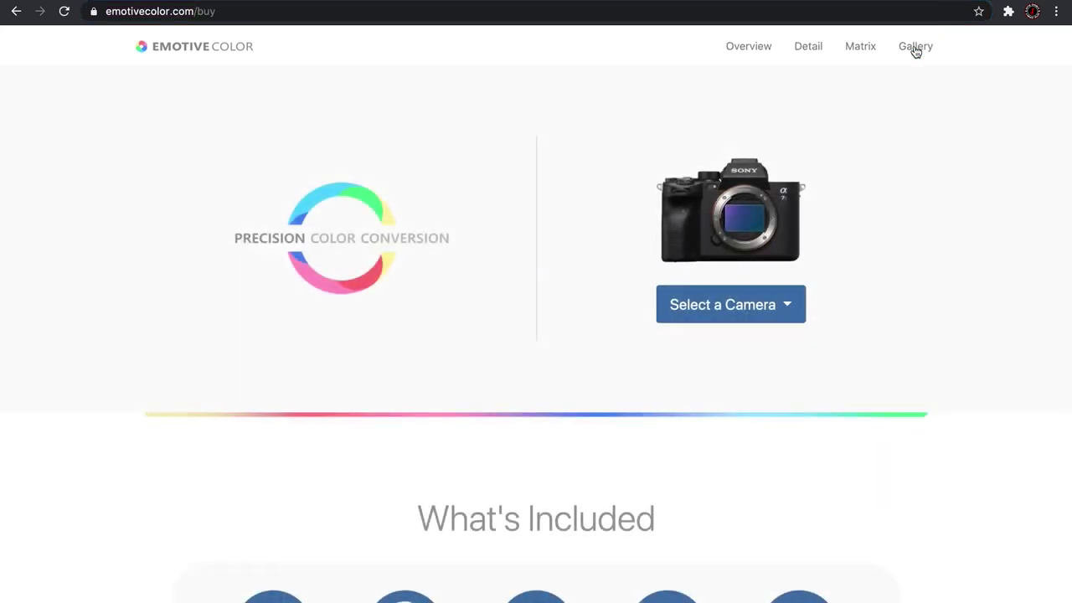
click(765, 306)
click(727, 365)
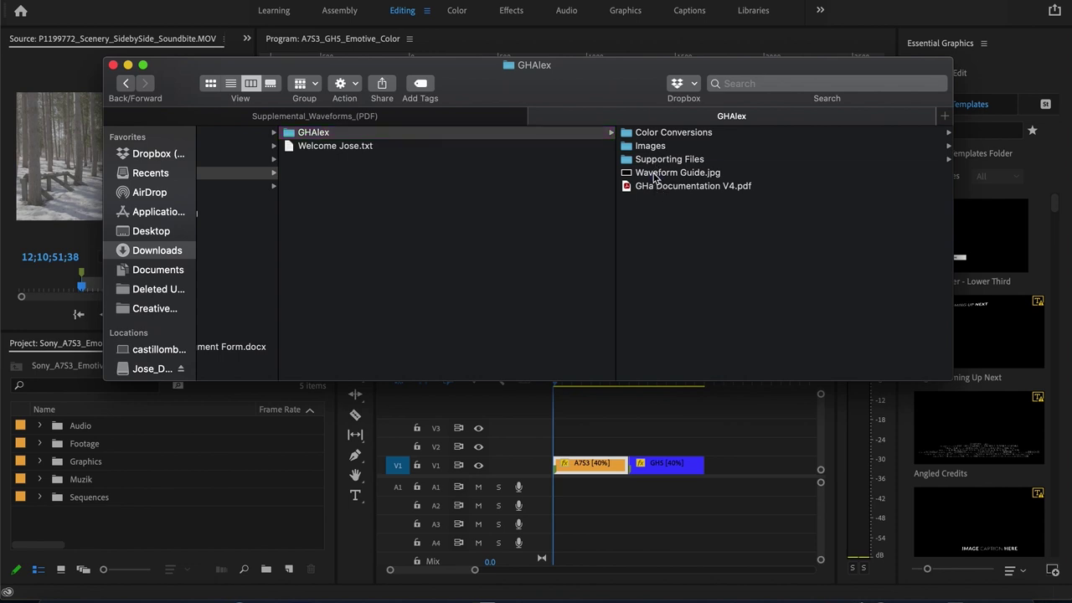
Preview Waveform Guide.jpg from the GHAlex folder and close the preview
click(654, 175)
key(space)
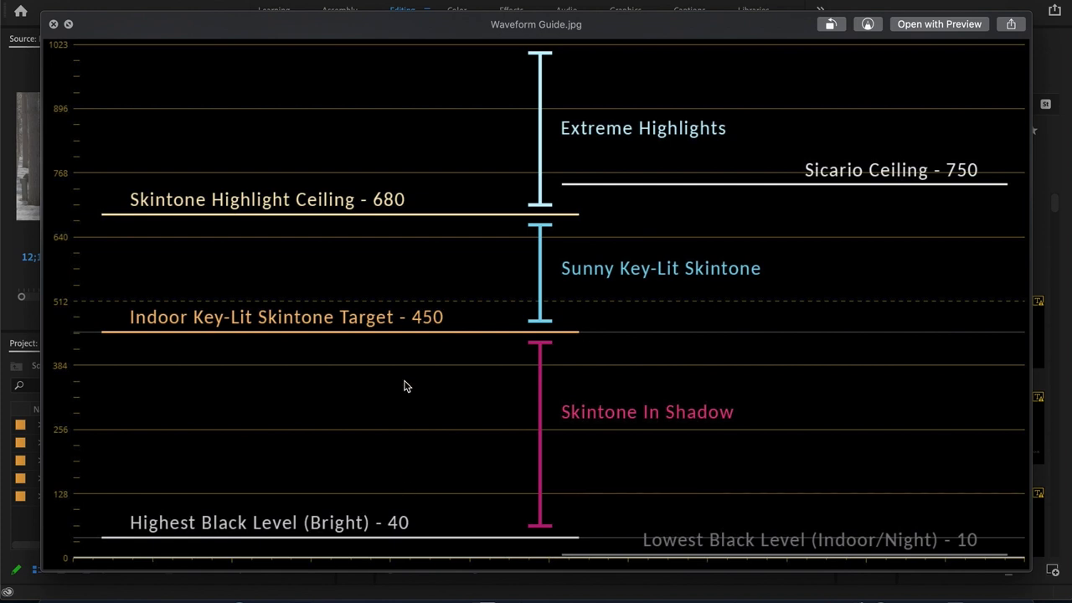
key(space)
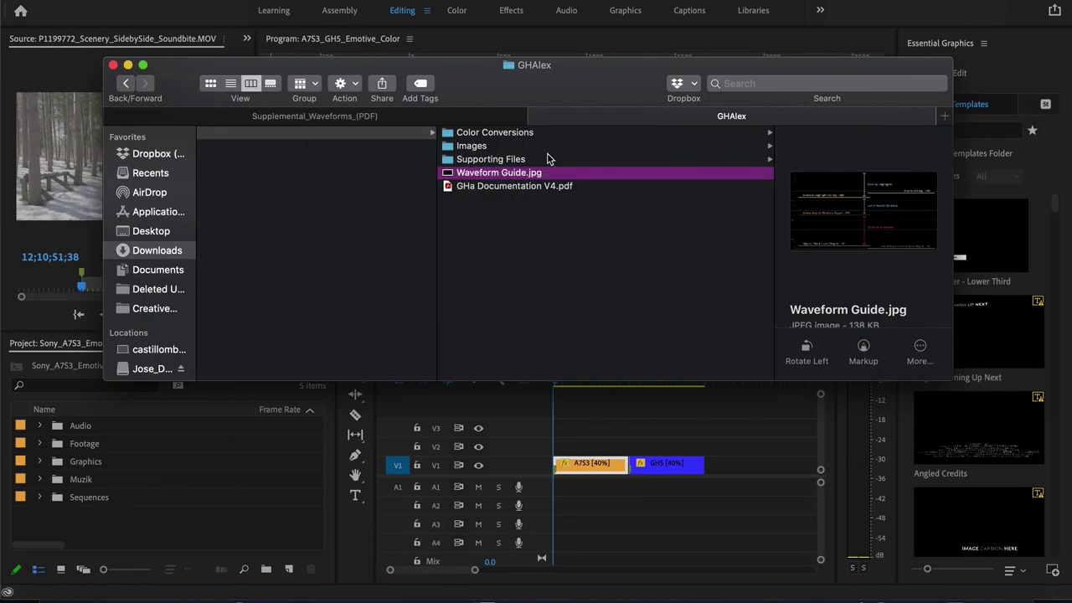
Examine the GHAlex package's Supporting Files, Images and Color Conversions folders, including a preview of Gradient Chart (16 bit).tiff
click(515, 160)
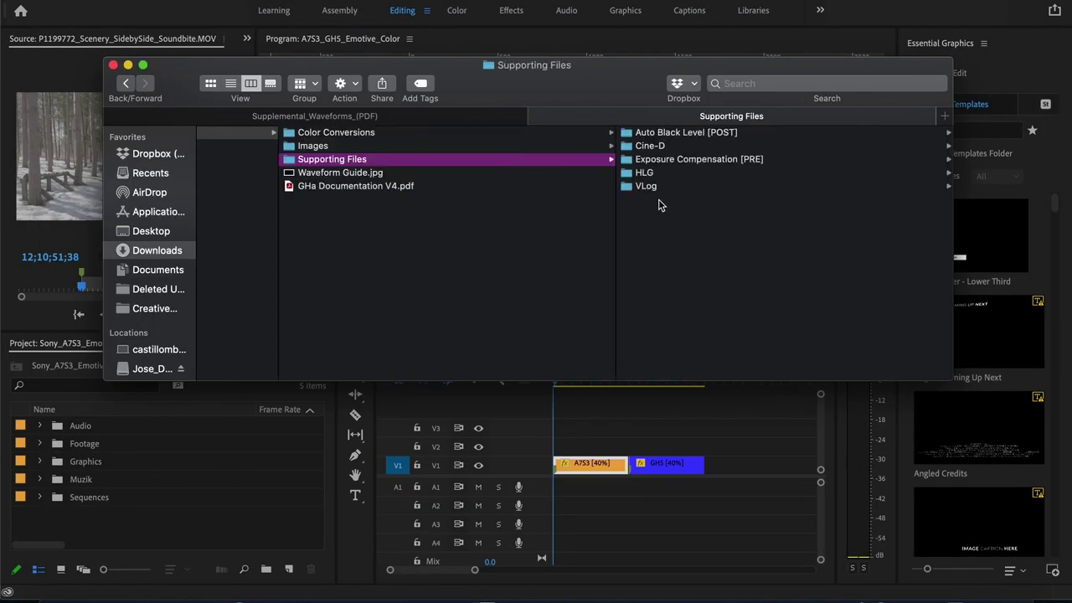
click(340, 149)
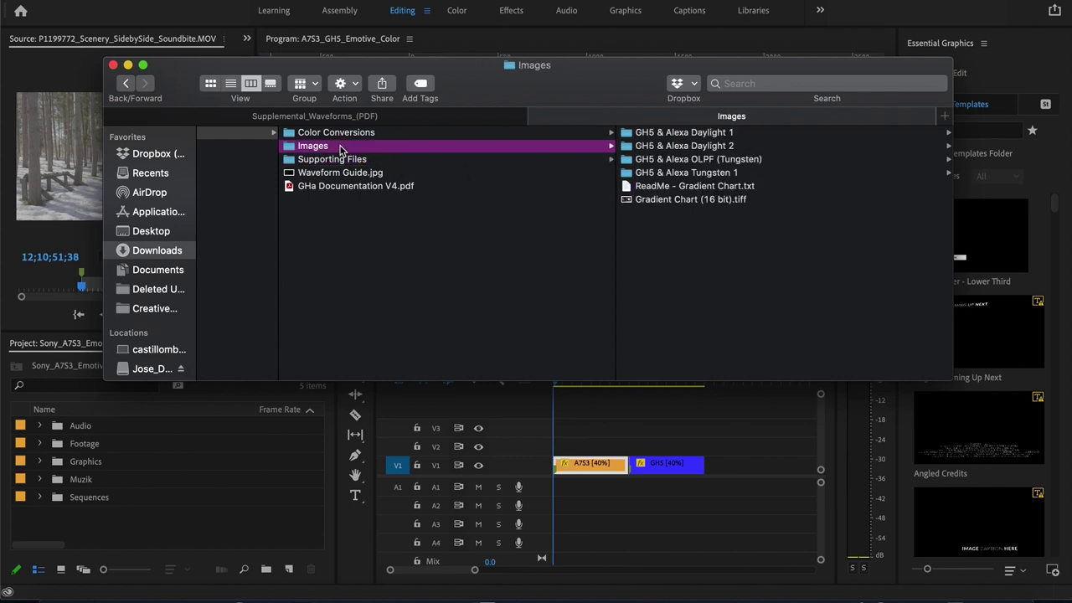
click(672, 199)
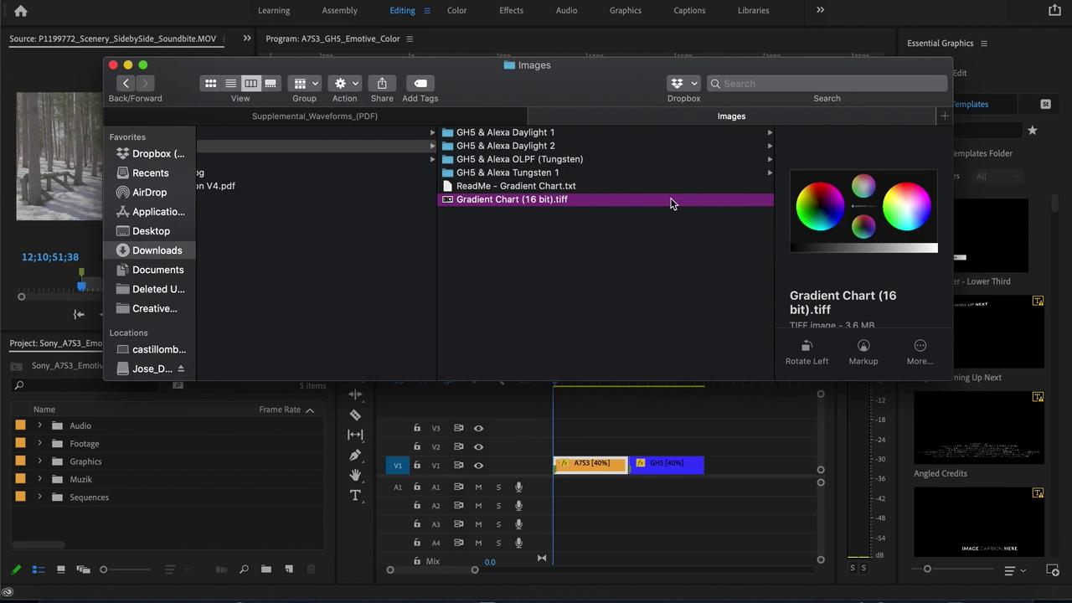
key(space)
key(space)
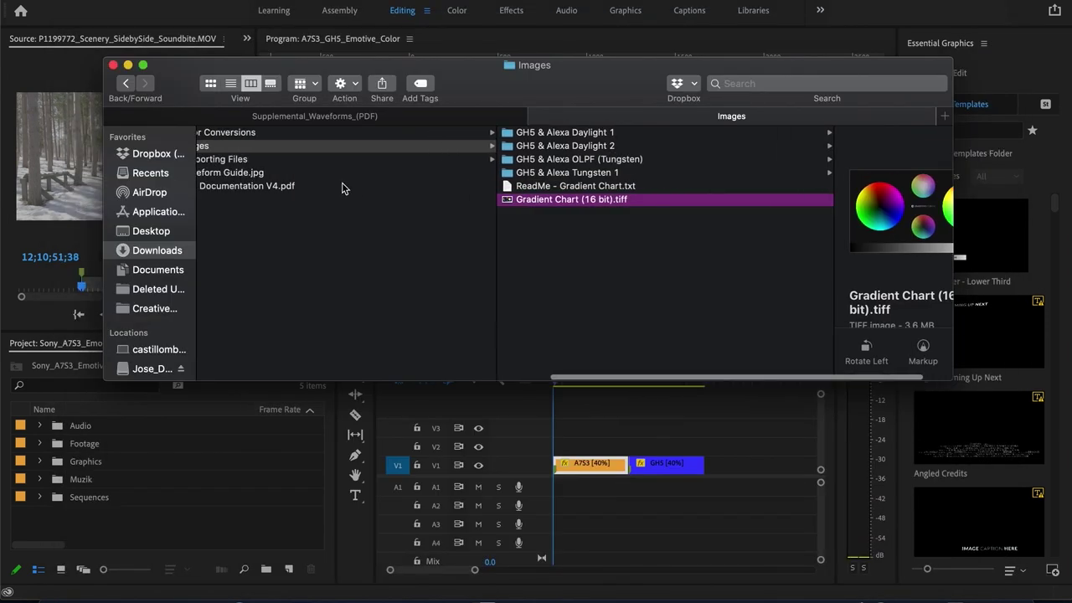
click(323, 135)
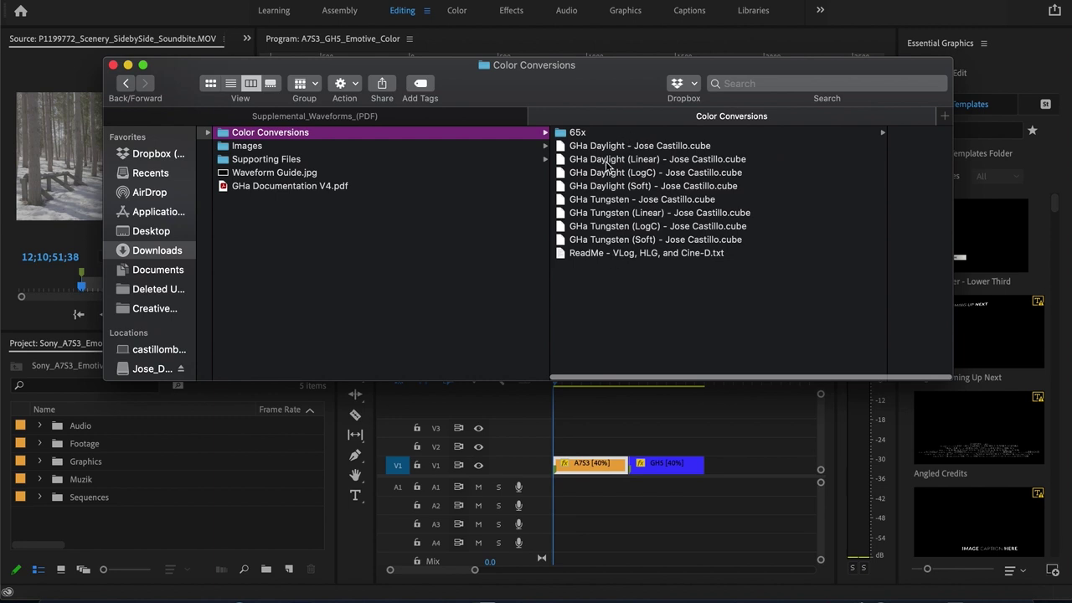
click(582, 133)
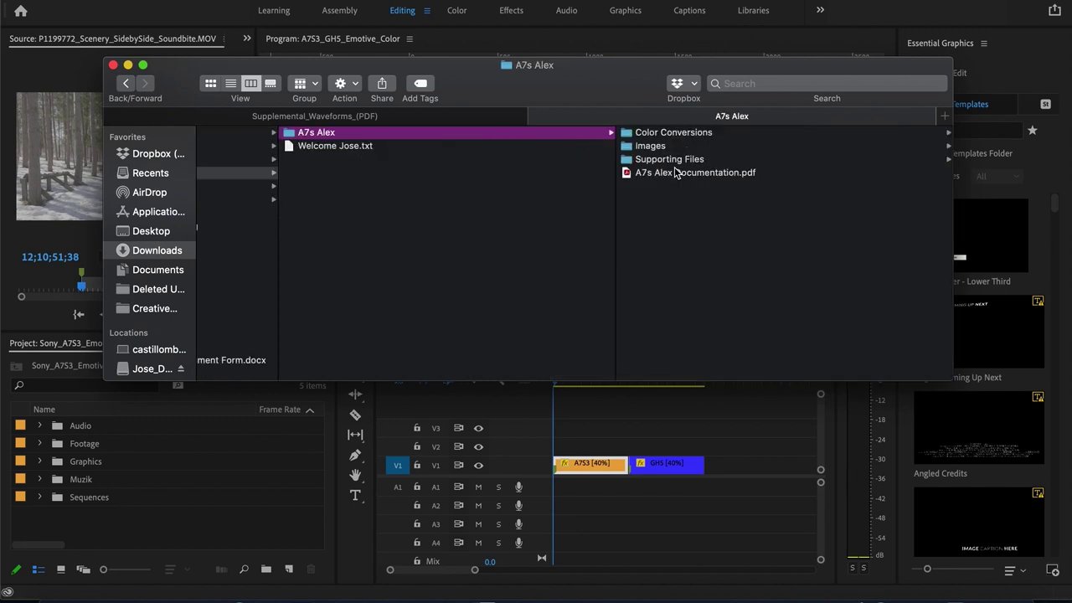
Examine the A7s Alex package's Supporting Files, Images and Color Conversions folders, including the PP9 - S-Log3 S-Gamut3 subfolder
click(670, 160)
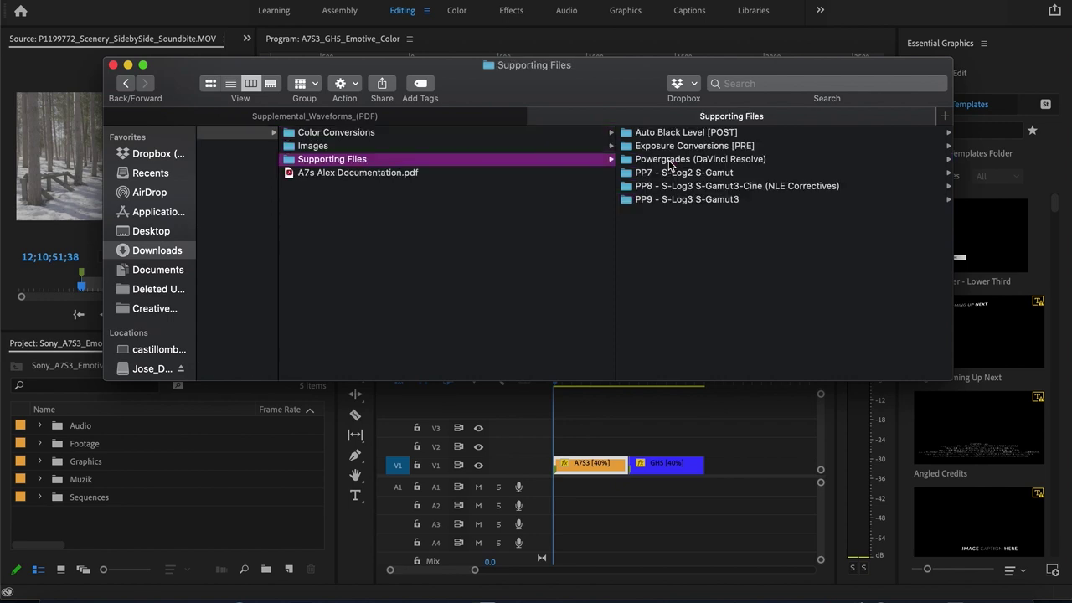
click(339, 148)
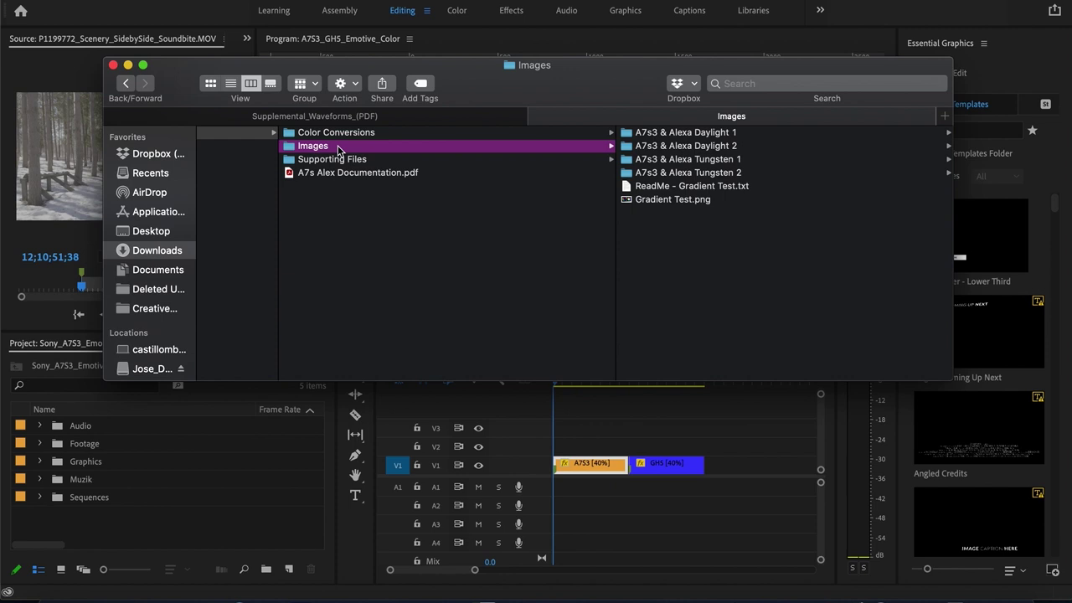
scroll(339, 151, left, 2)
click(398, 134)
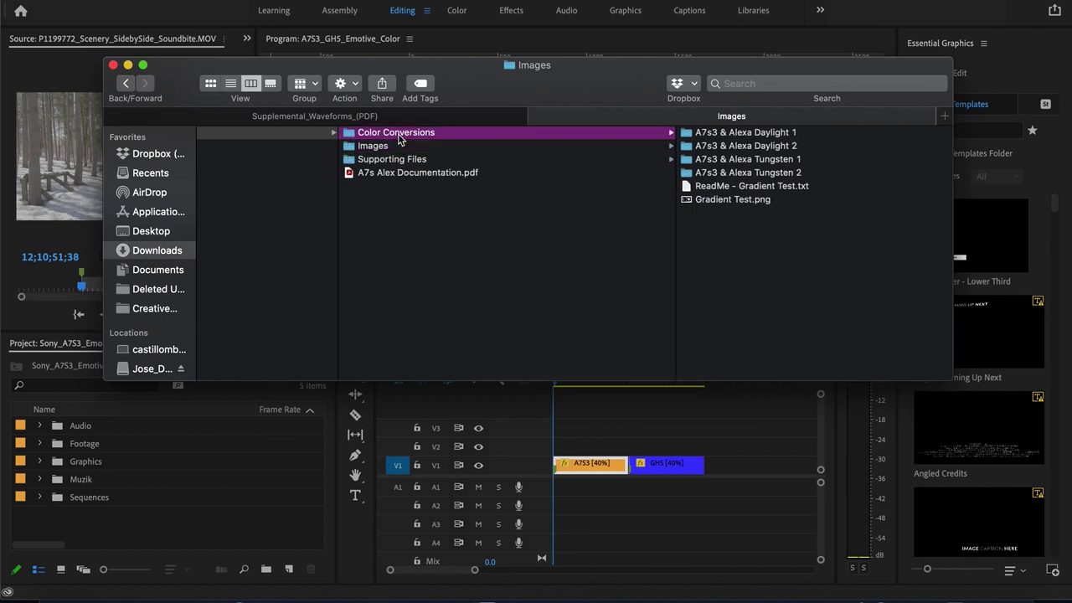
click(381, 159)
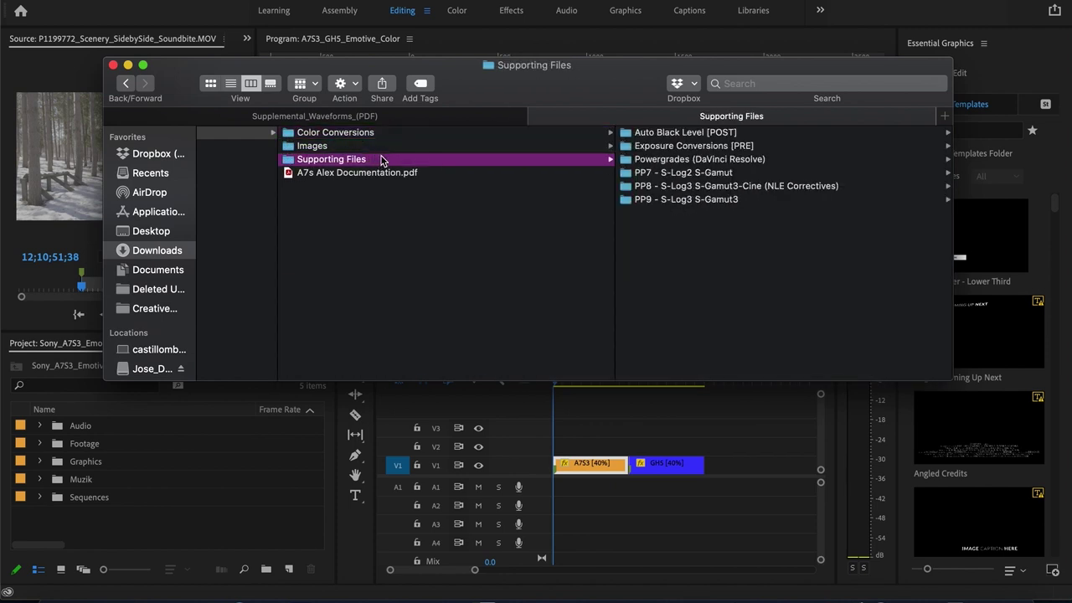
click(648, 200)
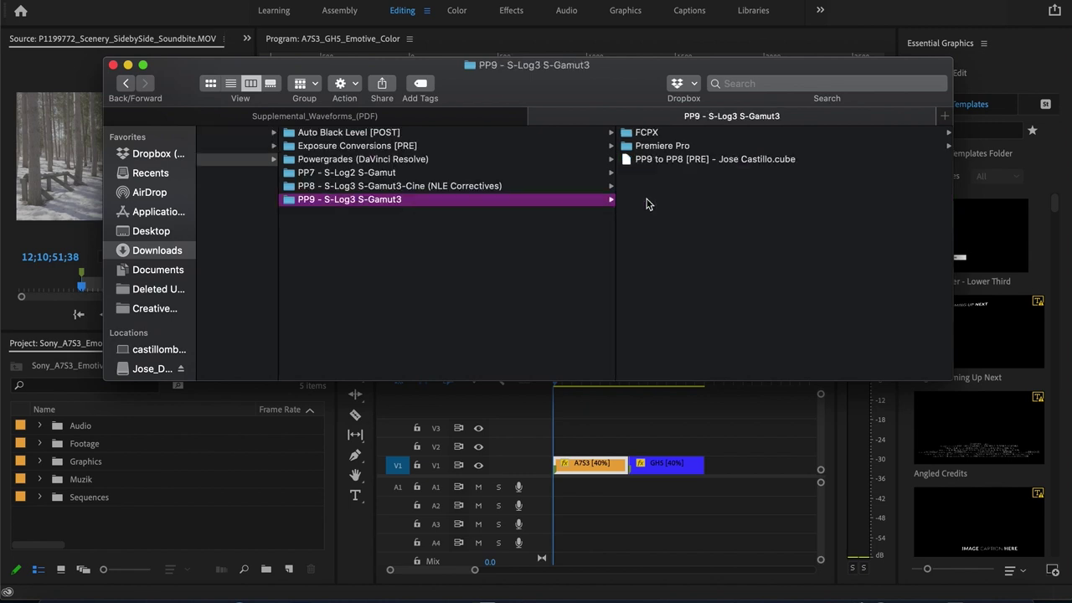
scroll(647, 204, left, 5)
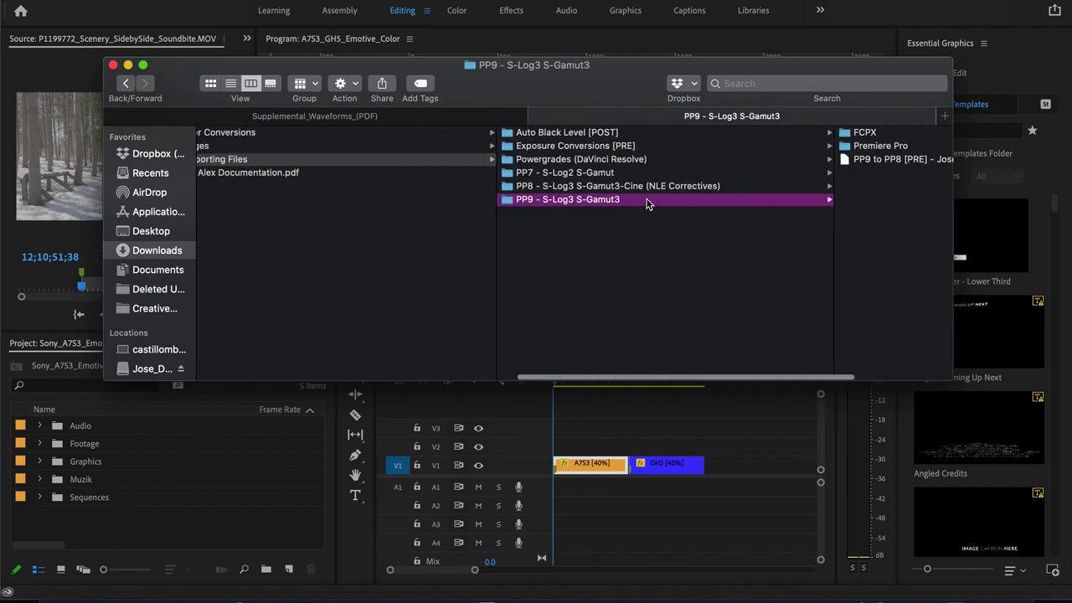
scroll(647, 204, left, 5)
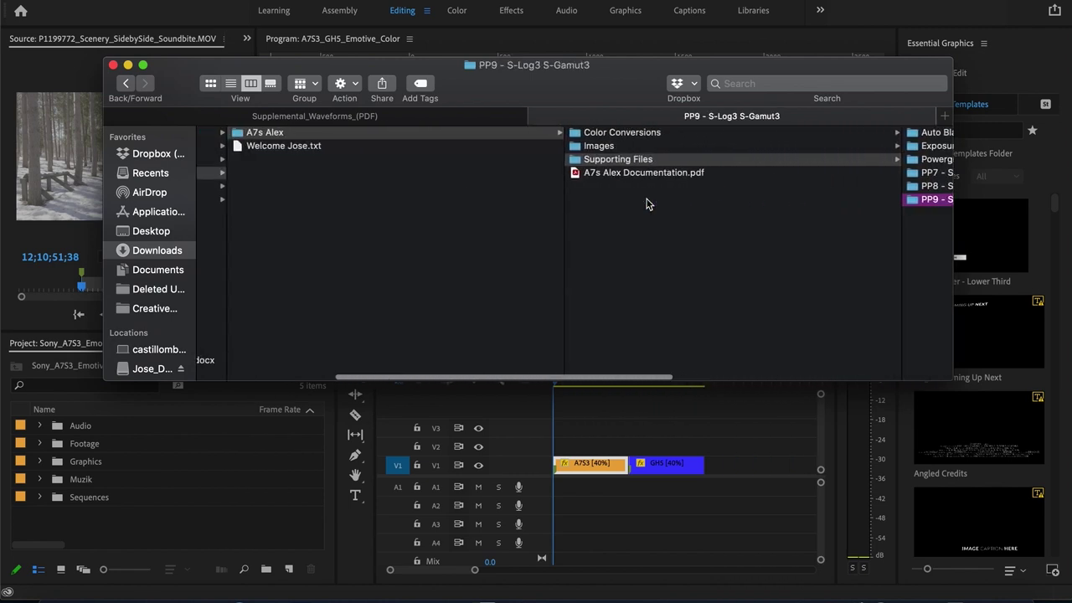
Open A7s Alex Documentation.pdf and read through to the Supporting Files page explaining the [PRE] and [POST] order
click(628, 172)
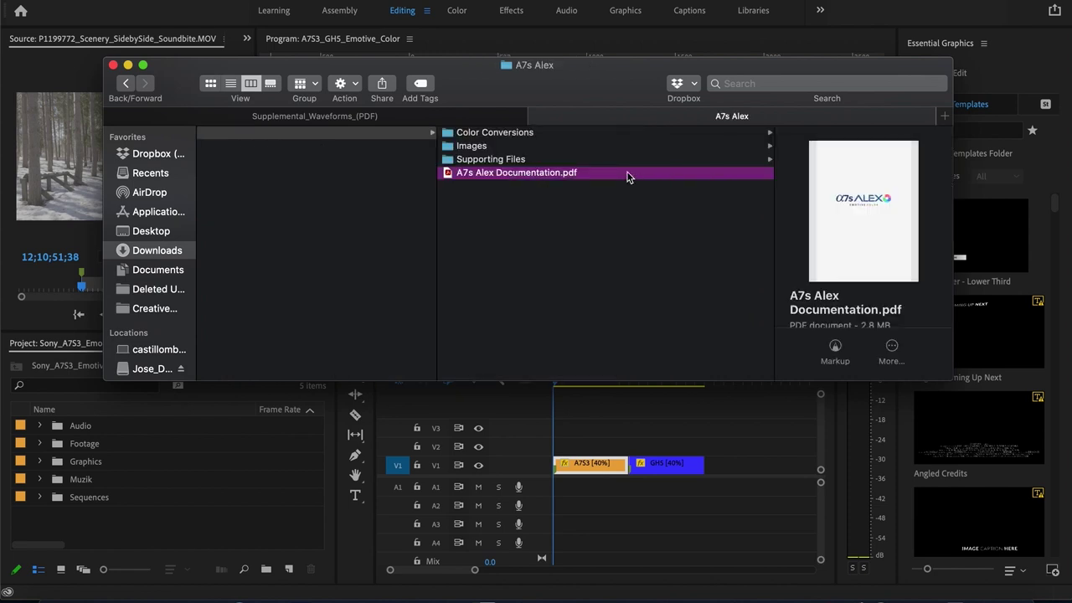
double_click(545, 172)
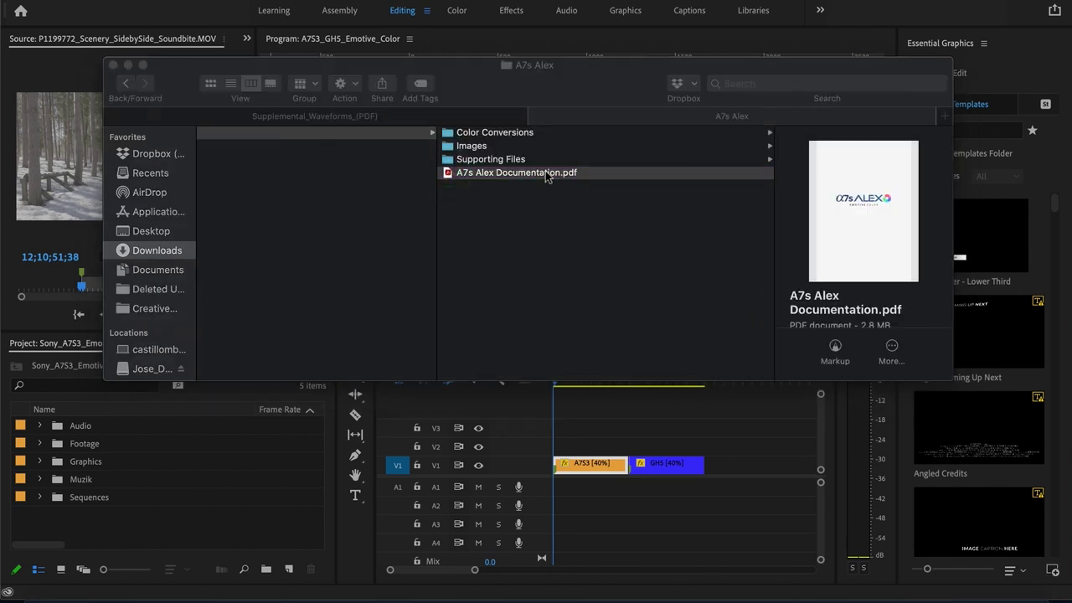
scroll(402, 388, down, 15)
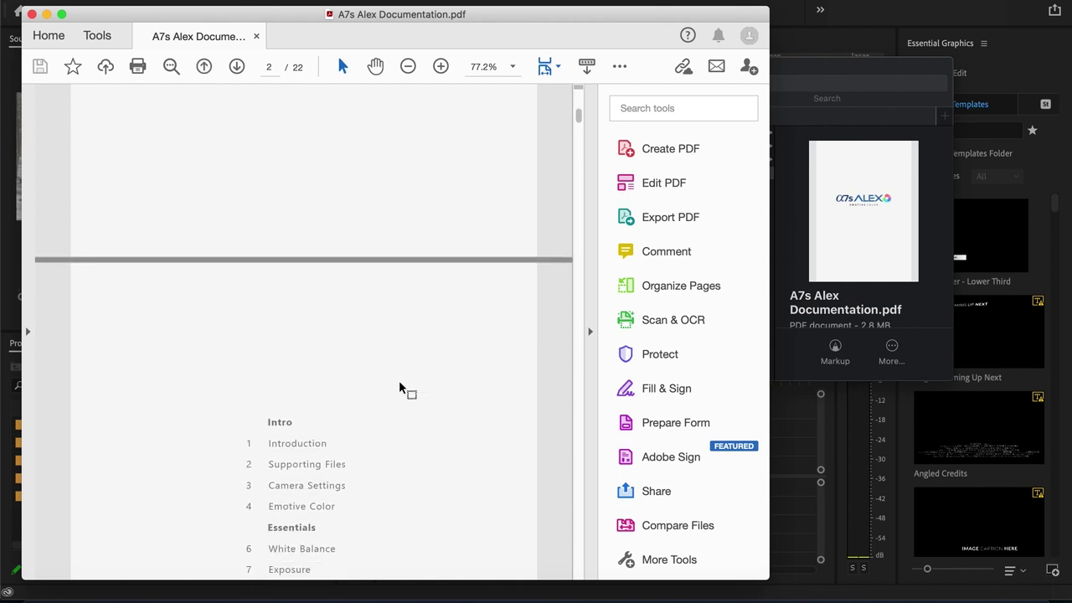
scroll(402, 387, down, 15)
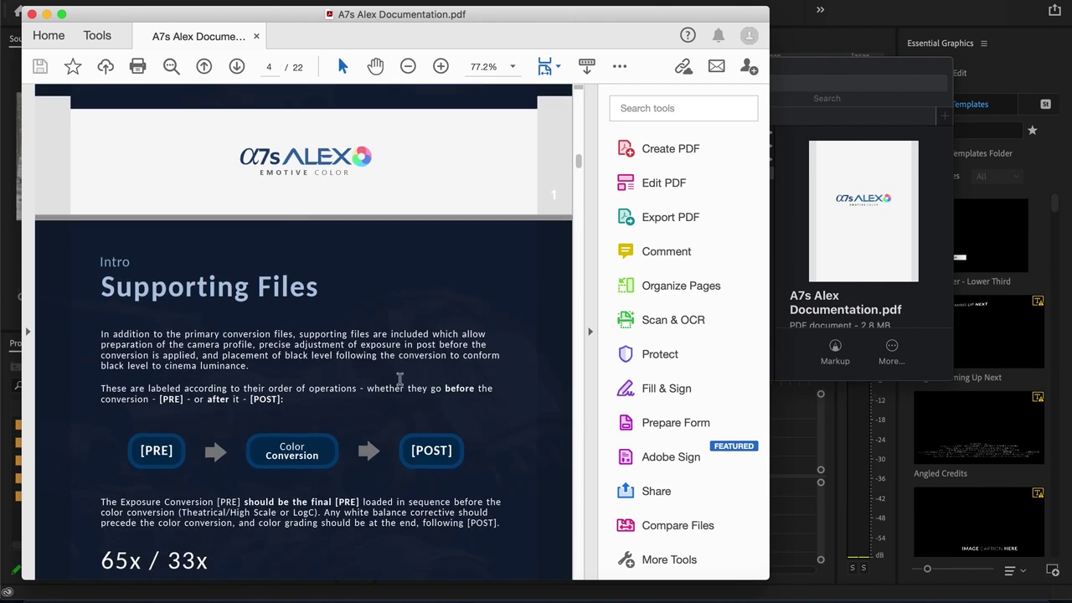
scroll(401, 379, down, 5)
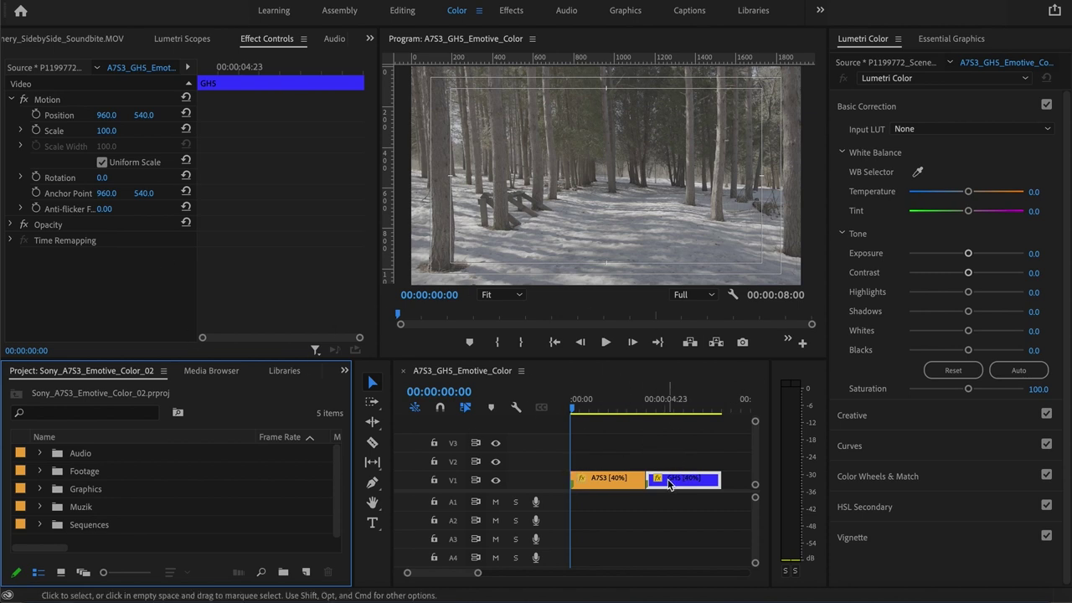
Compare the ungraded A7S3 and GH5 clips in the sequence, finishing at the sequence start with the A7S3 clip selected
click(602, 480)
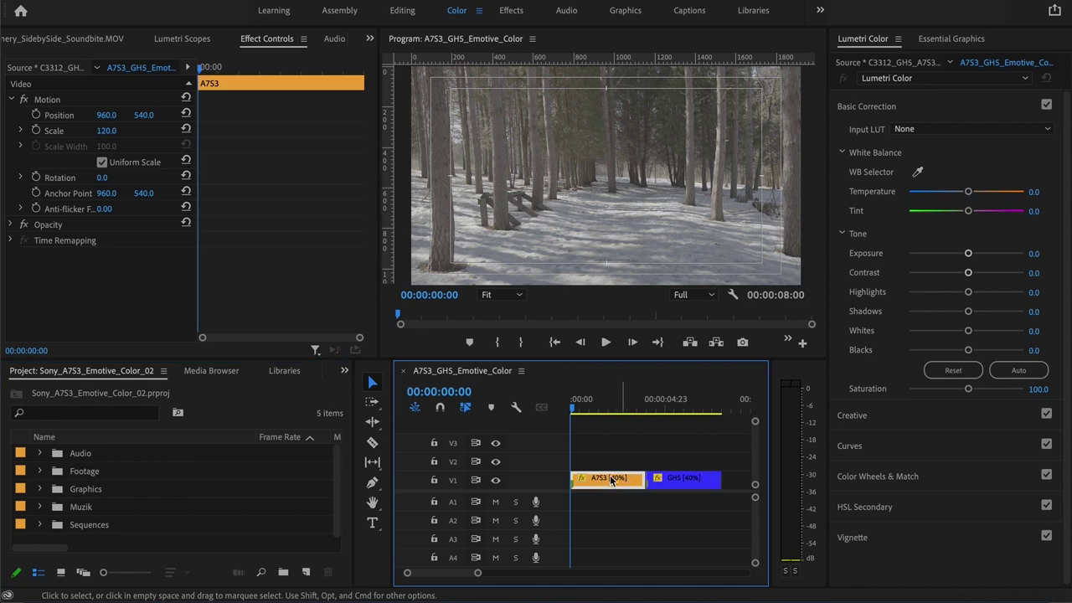
click(682, 479)
click(668, 402)
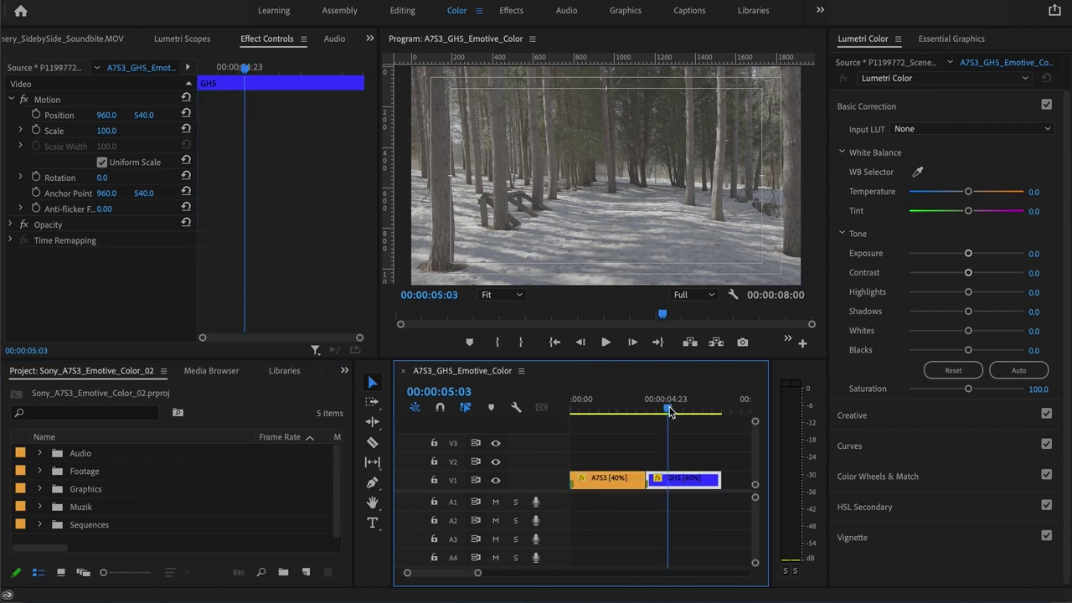
click(620, 406)
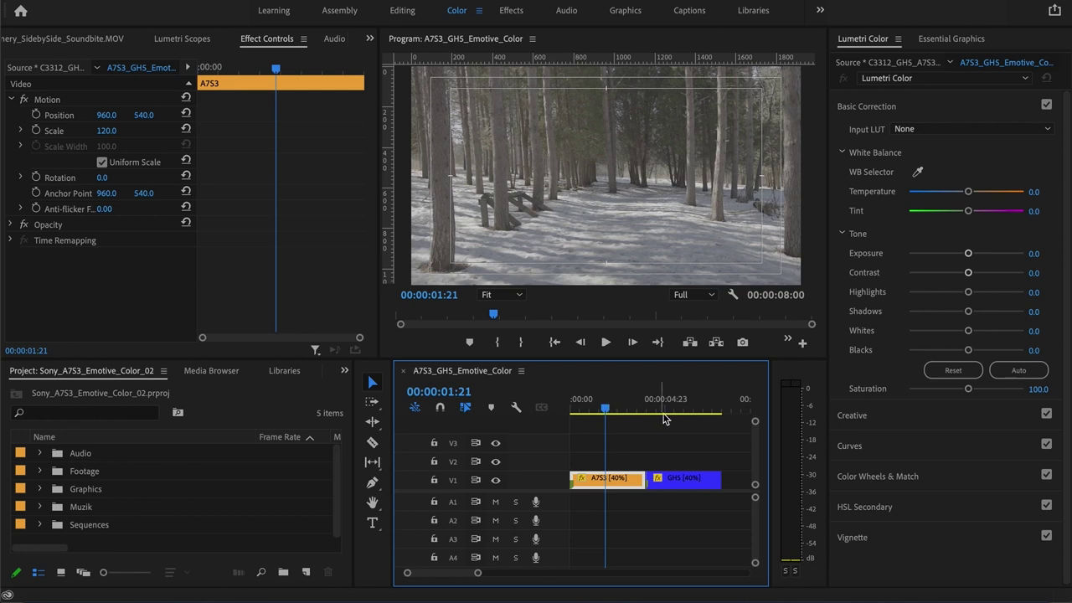
key(Home)
Add a Lumetri Color effect to the A7S3 clip and collapse its settings in the clip's effect list
click(920, 81)
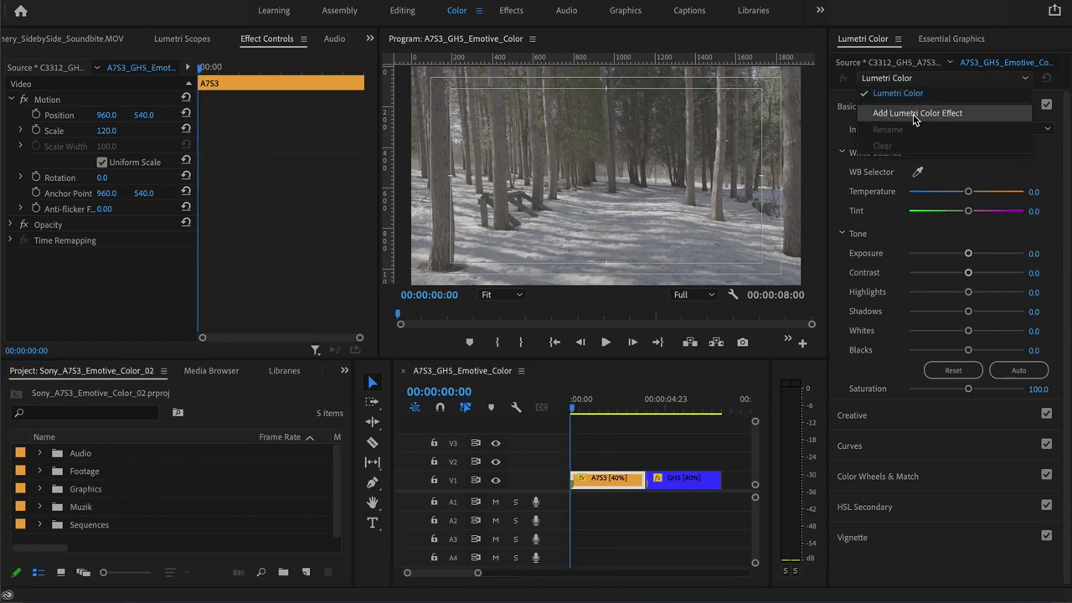
click(914, 113)
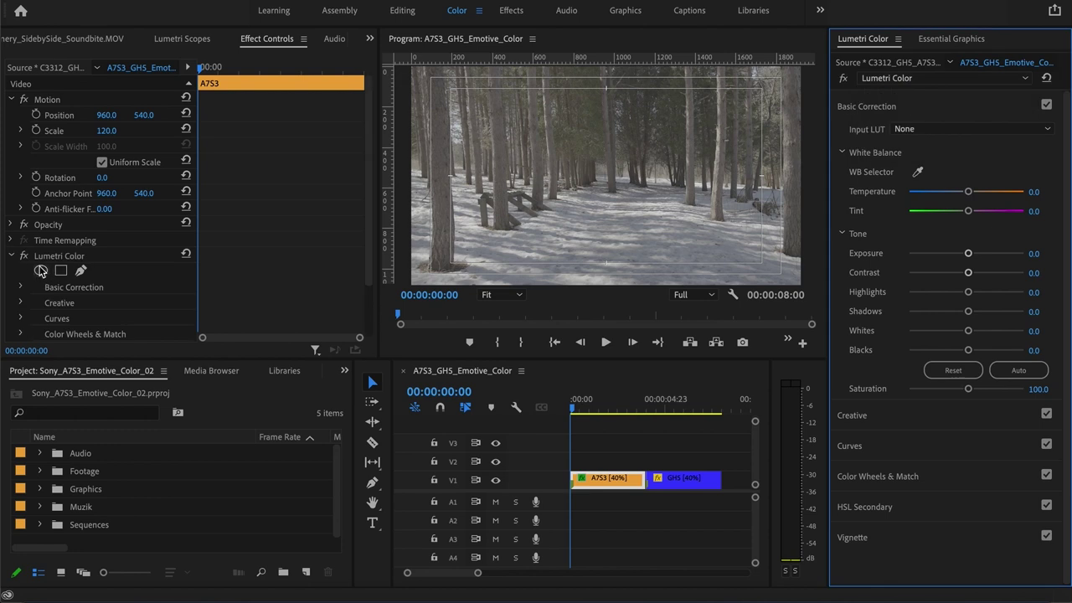
click(11, 256)
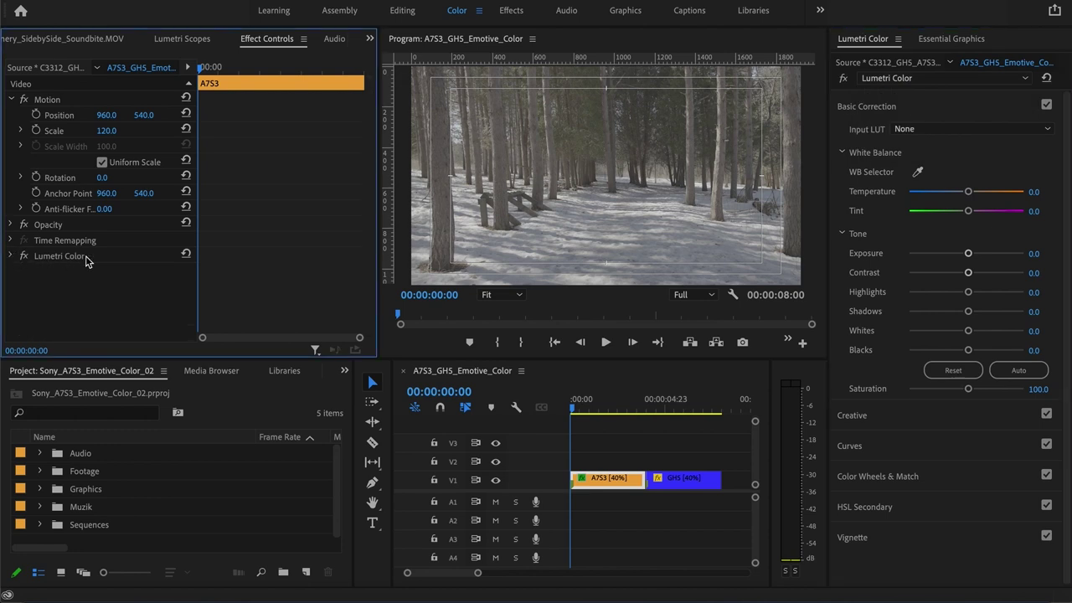
Rename the A7S3 clip's Lumetri Color effect to Pre+WB
click(900, 81)
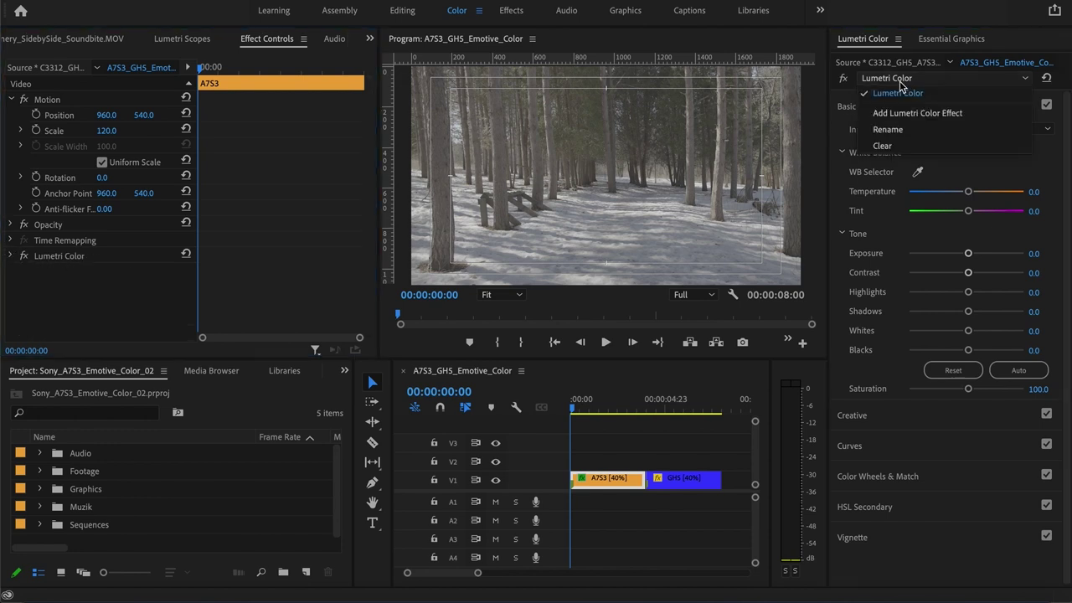
click(898, 129)
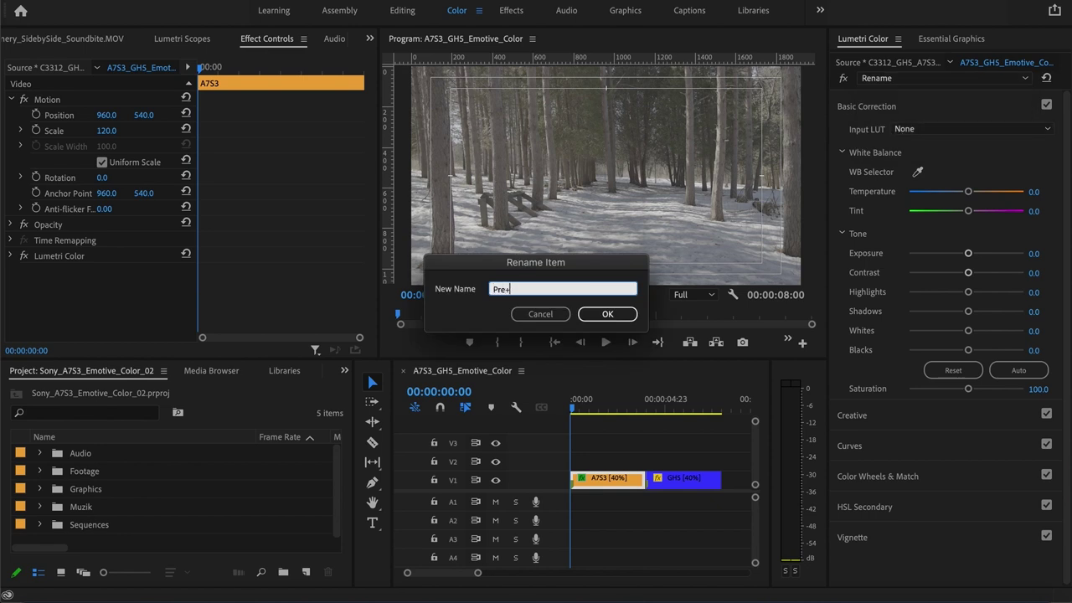
click(609, 316)
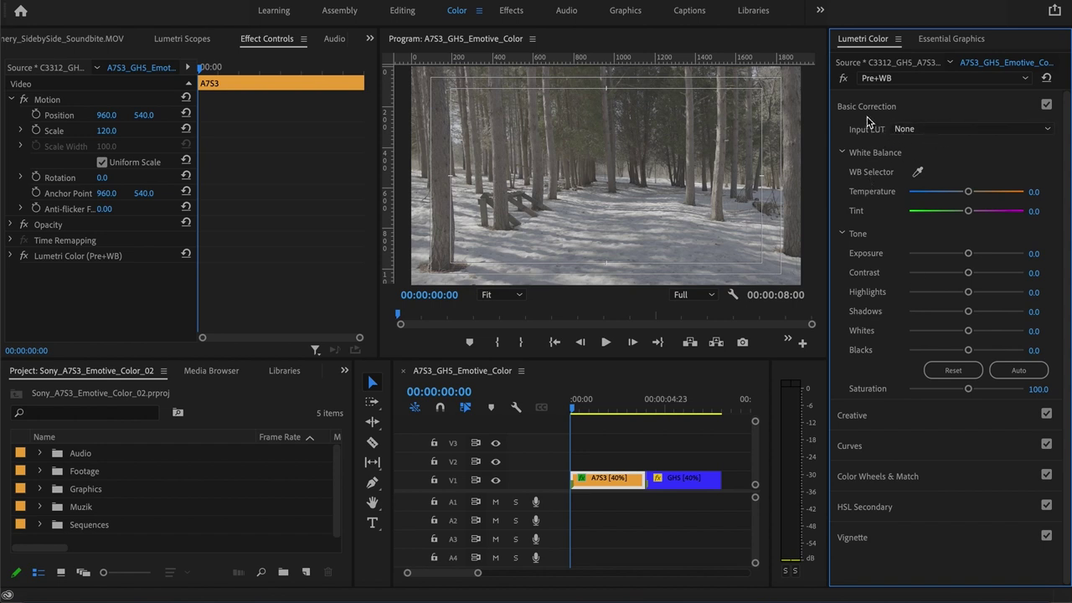
Check the input LUT choices for the Pre+WB effect and collapse its Basic Correction settings
click(938, 128)
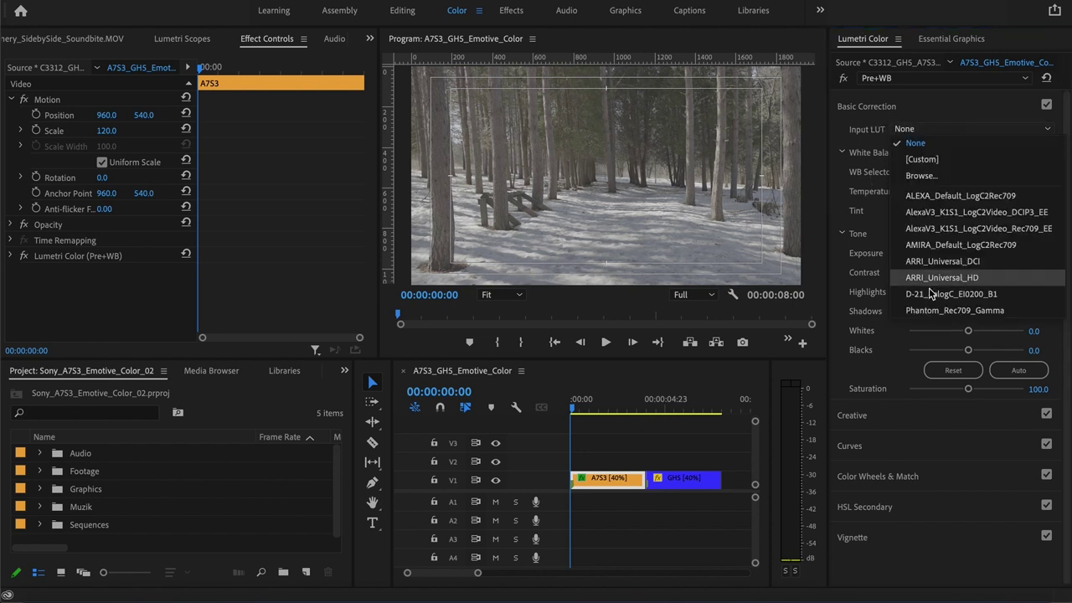
click(925, 107)
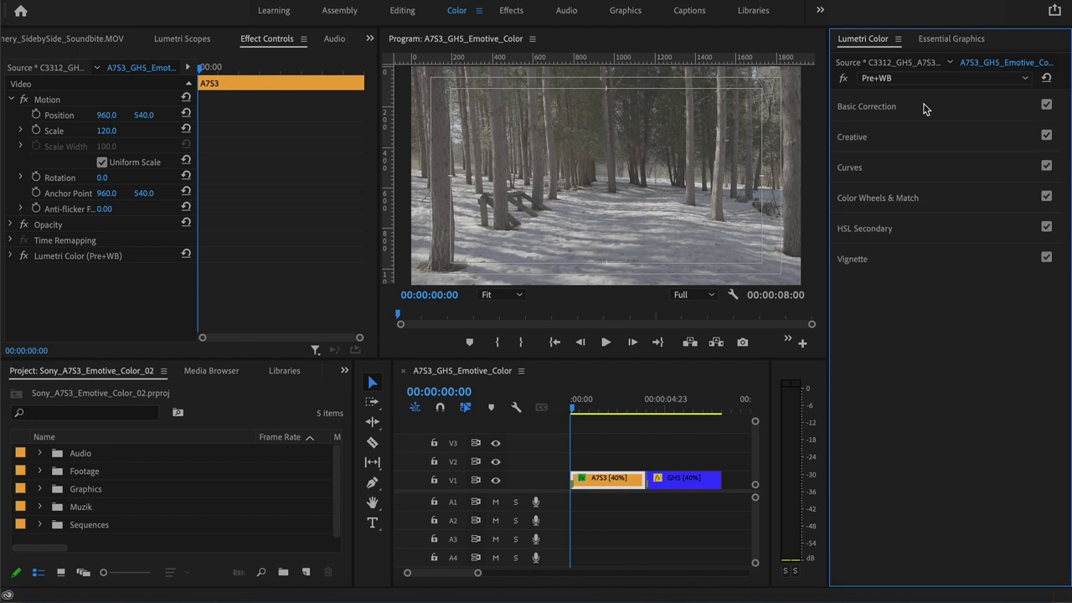
Check the look choices in the Creative settings of the Pre+WB effect
click(902, 109)
click(863, 416)
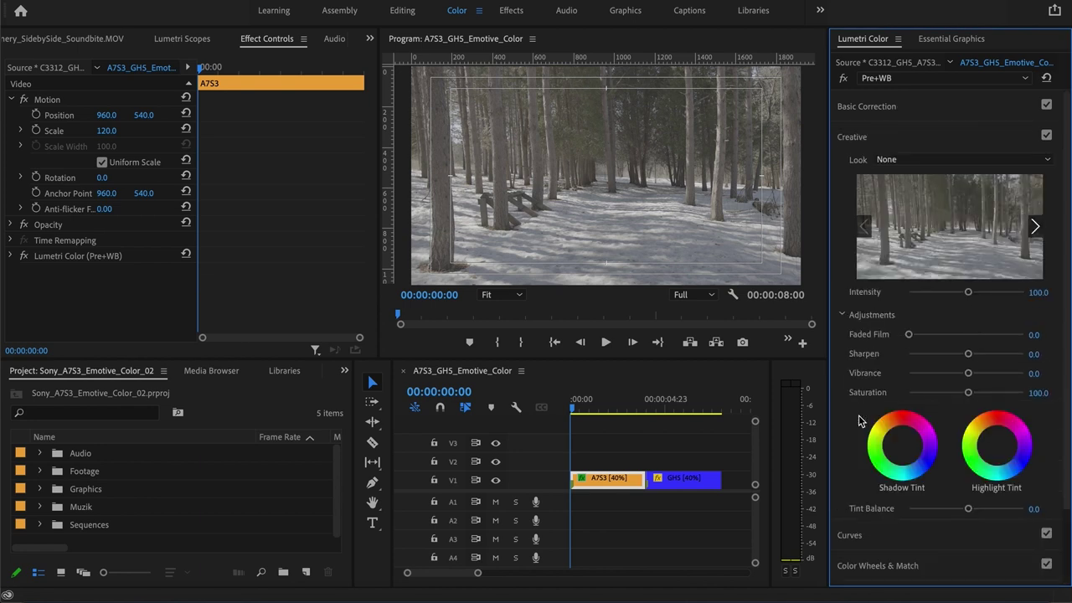
click(886, 159)
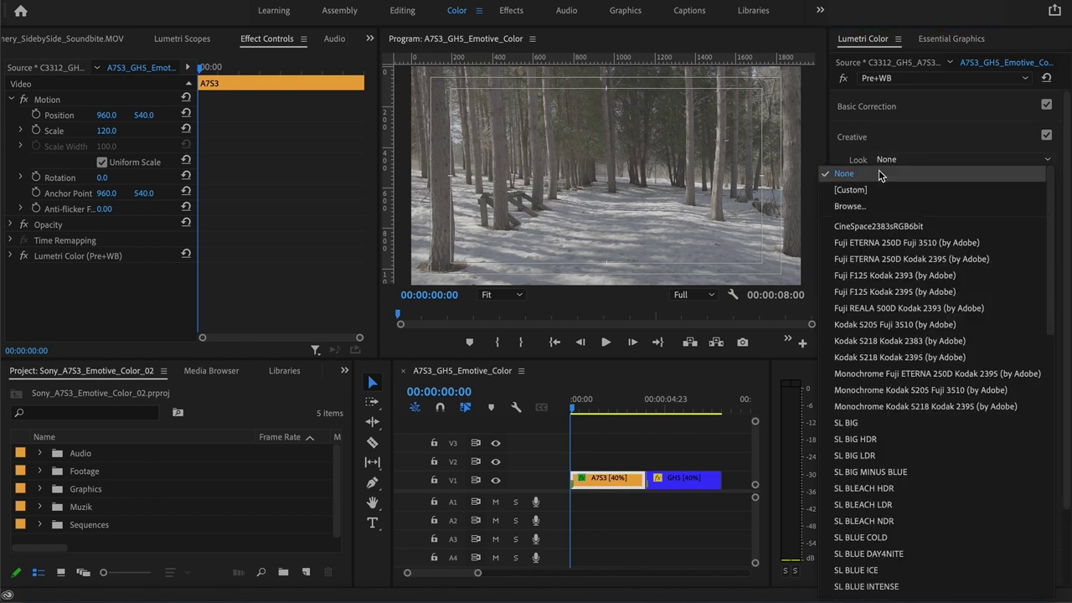
click(850, 206)
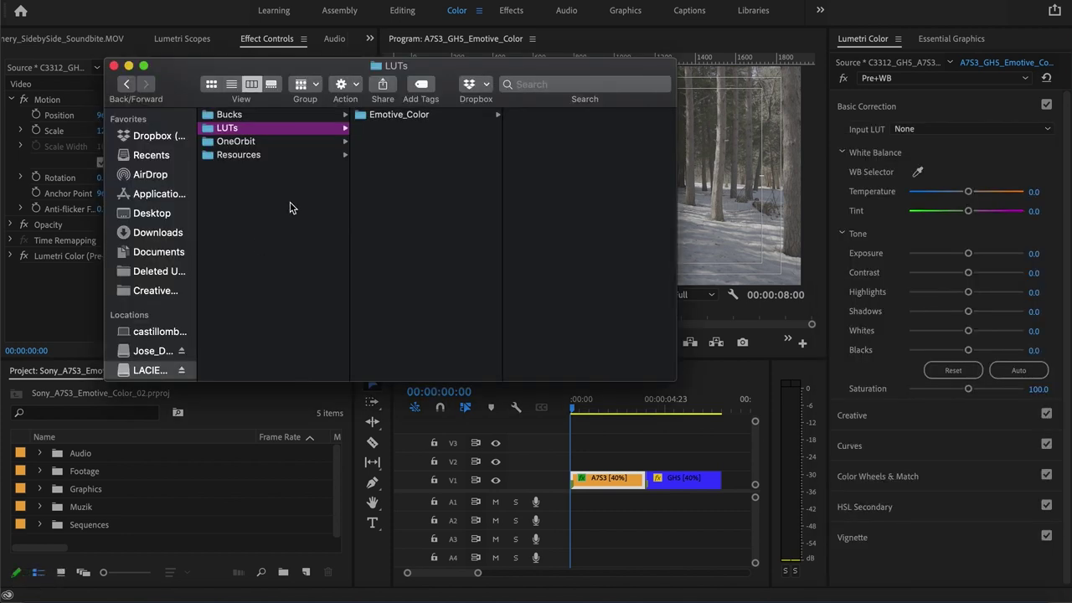
In Finder, browse the A7SIII Emotive Color package to the PP8 NLE Correctives folder in Supporting Files and widen the folder column
click(377, 117)
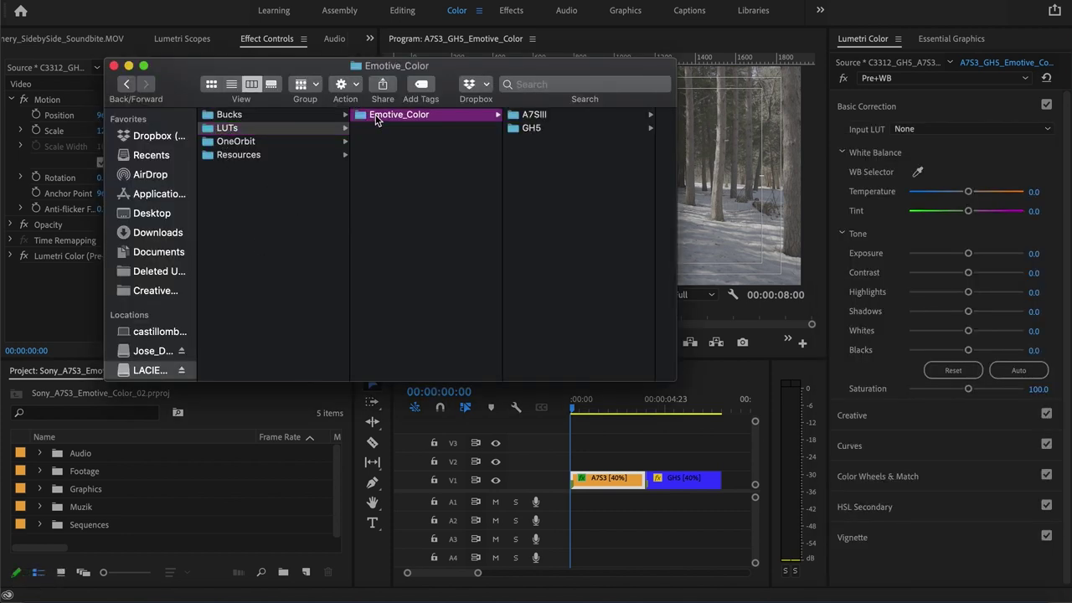
click(535, 114)
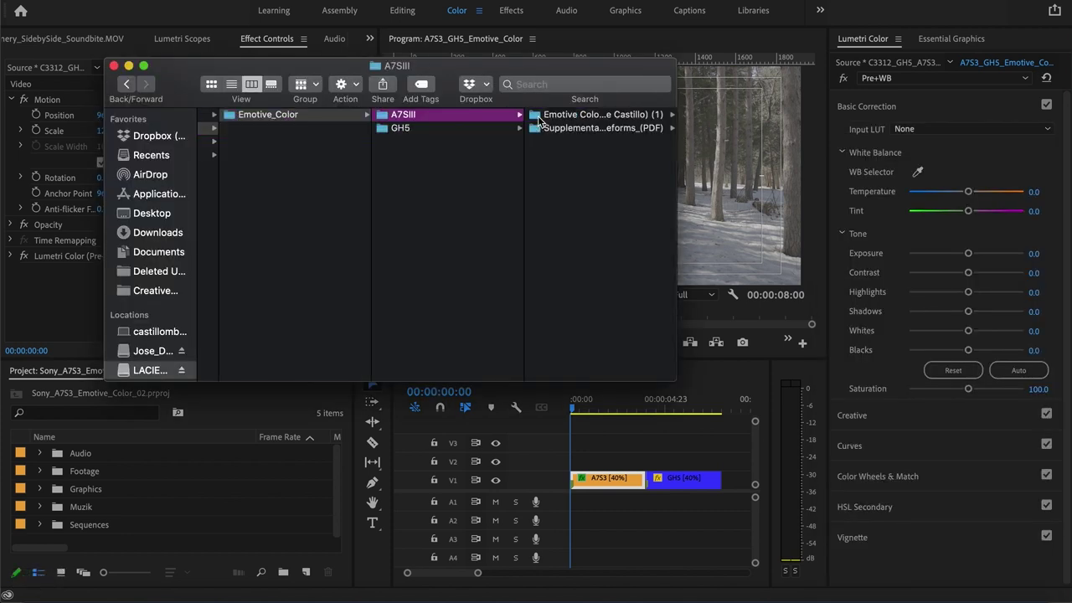
click(553, 114)
click(389, 115)
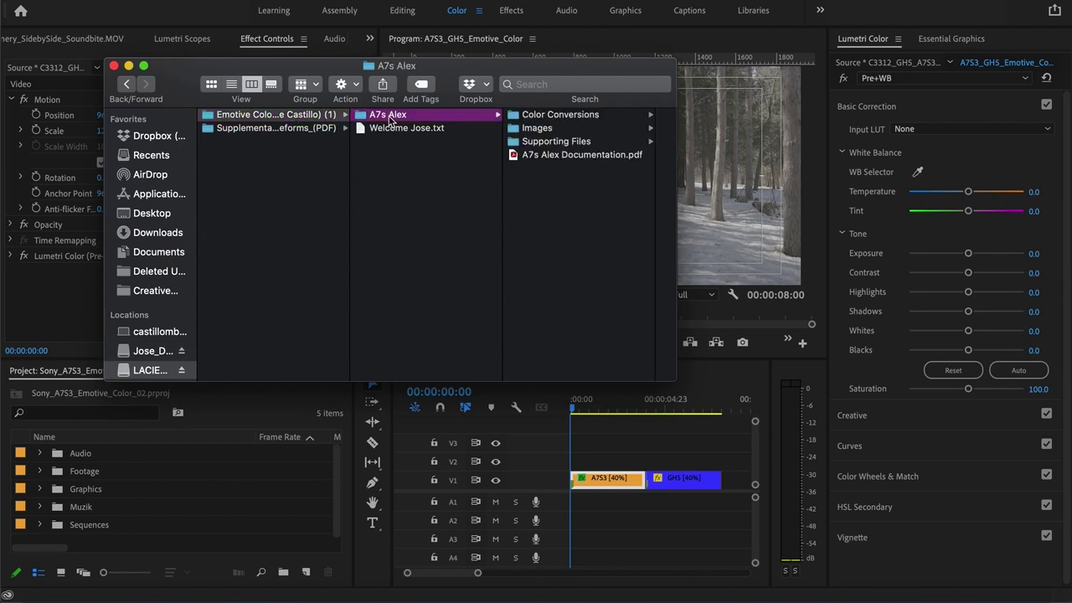
click(558, 142)
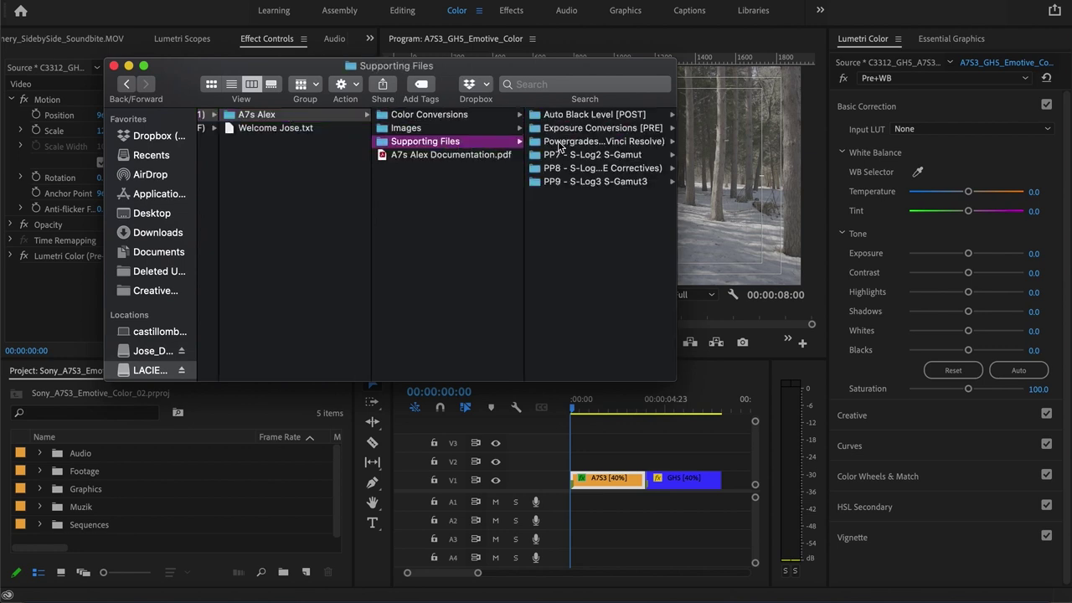
click(566, 173)
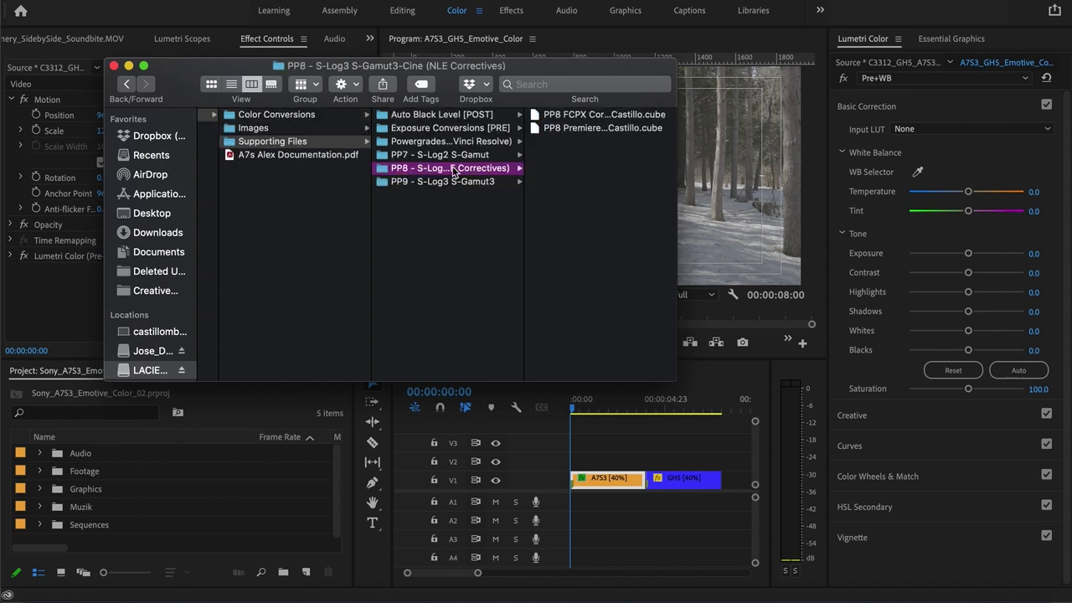
drag(524, 207, 657, 209)
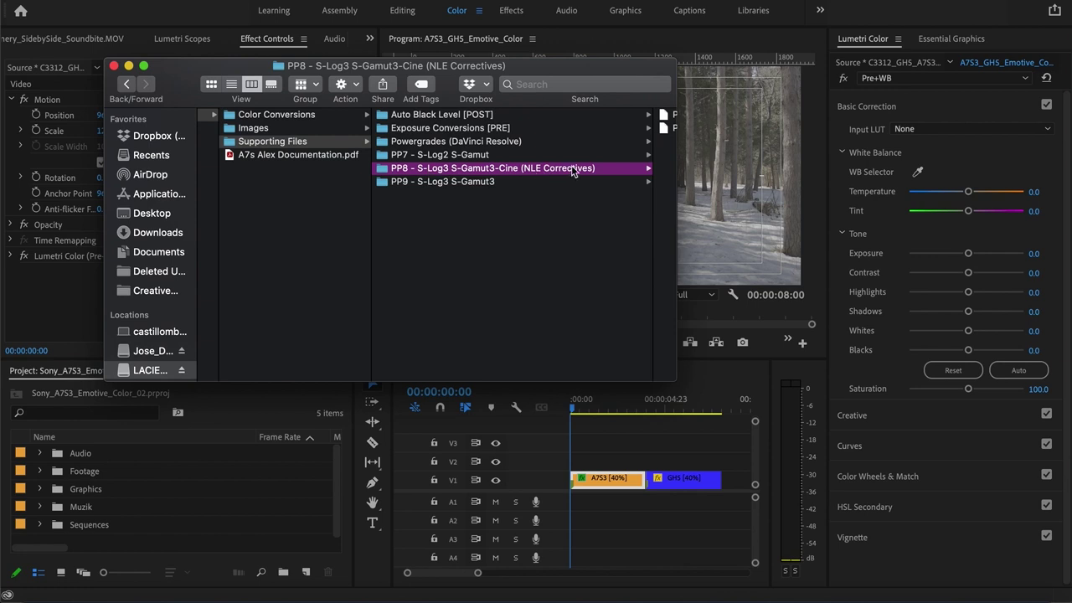
Examine the PP7 and PP9 folders, and highlight the PP8 Premiere Pro Corrective [PRE] file in the PP8 folder
click(466, 156)
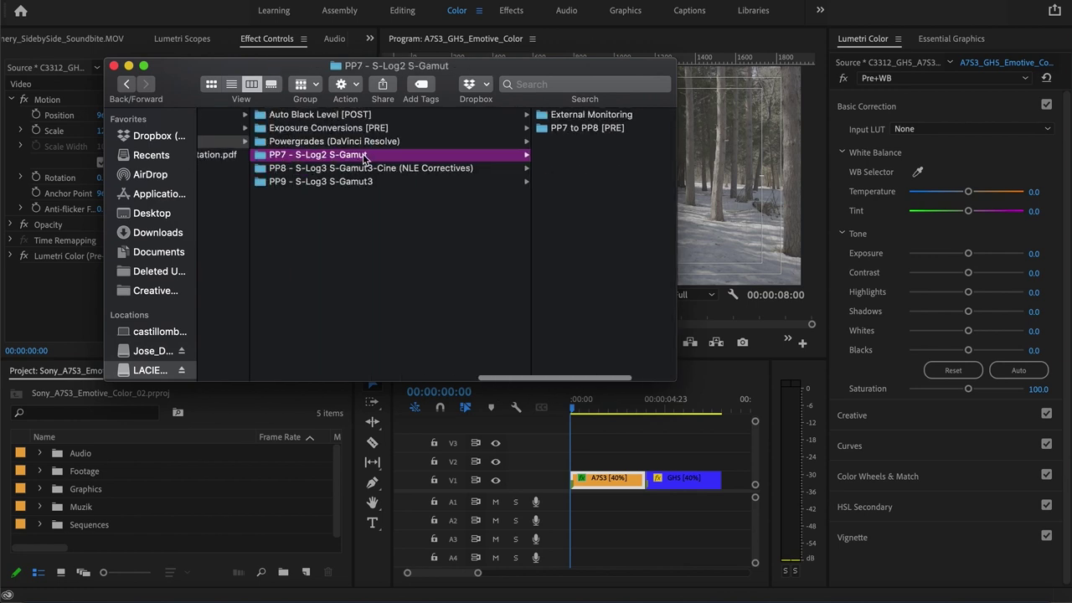
scroll(335, 167, right, 3)
click(287, 181)
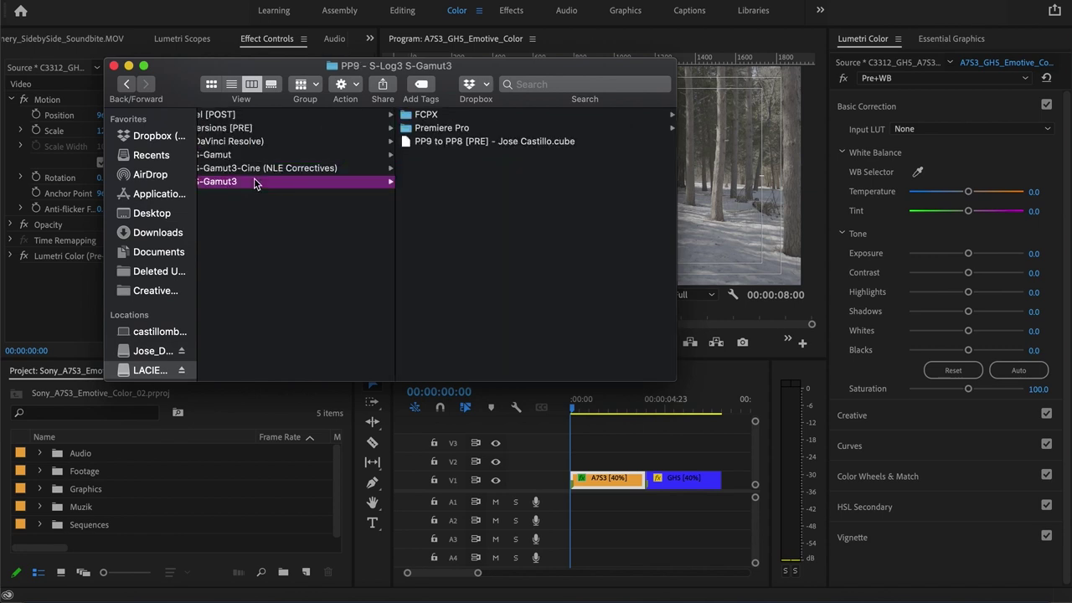
scroll(260, 182, left, 3)
scroll(253, 178, left, 1)
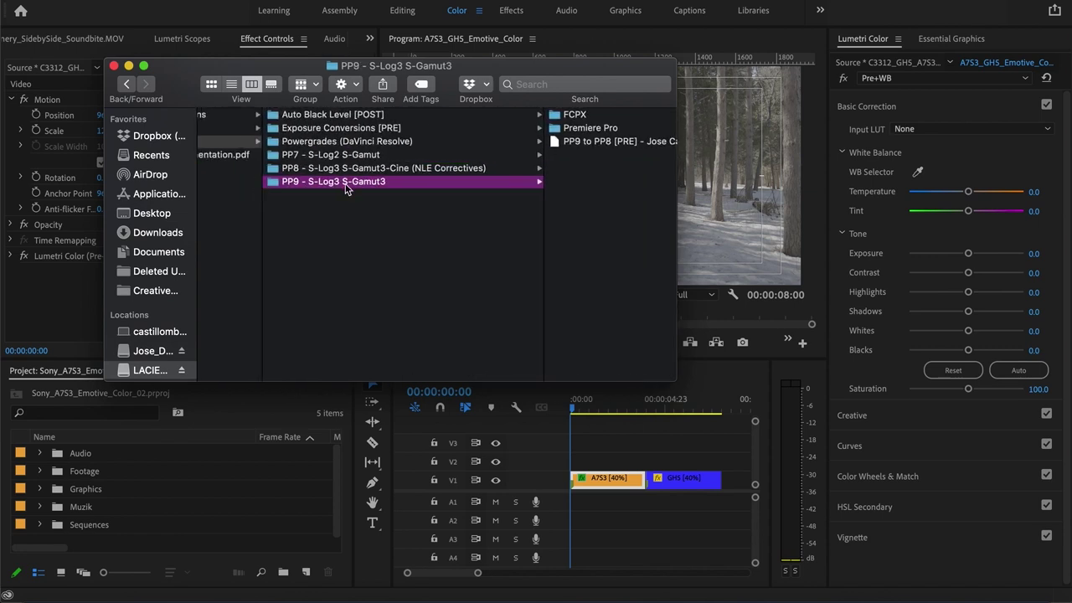
click(401, 170)
key(Right)
key(Down)
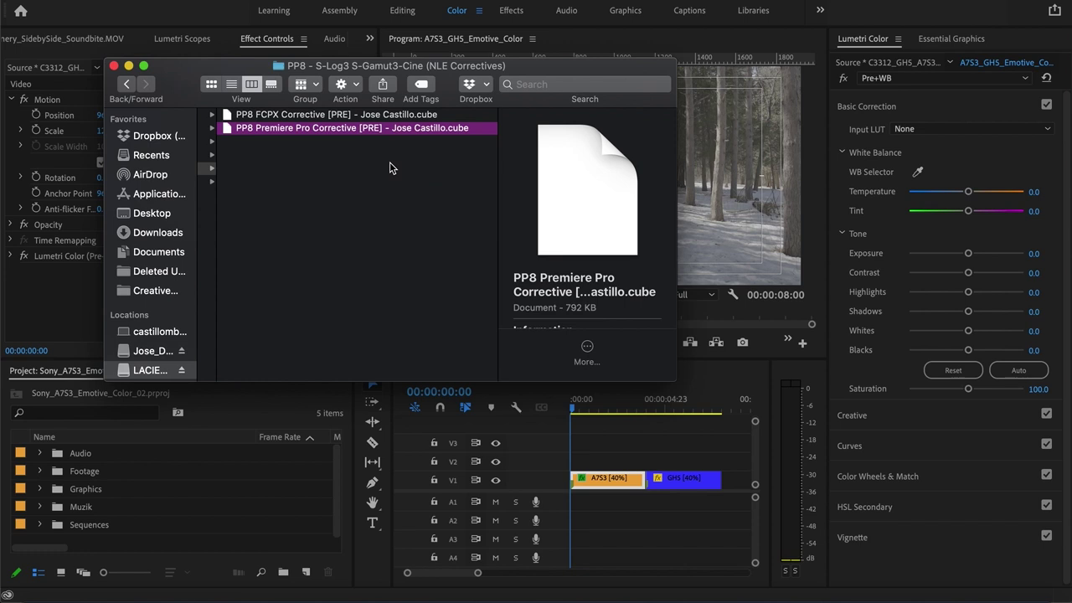
click(673, 1)
Load the PP8 Premiere Pro Corrective [PRE] LUT from the package's Supporting Files as the Pre+WB effect's input LUT
click(925, 129)
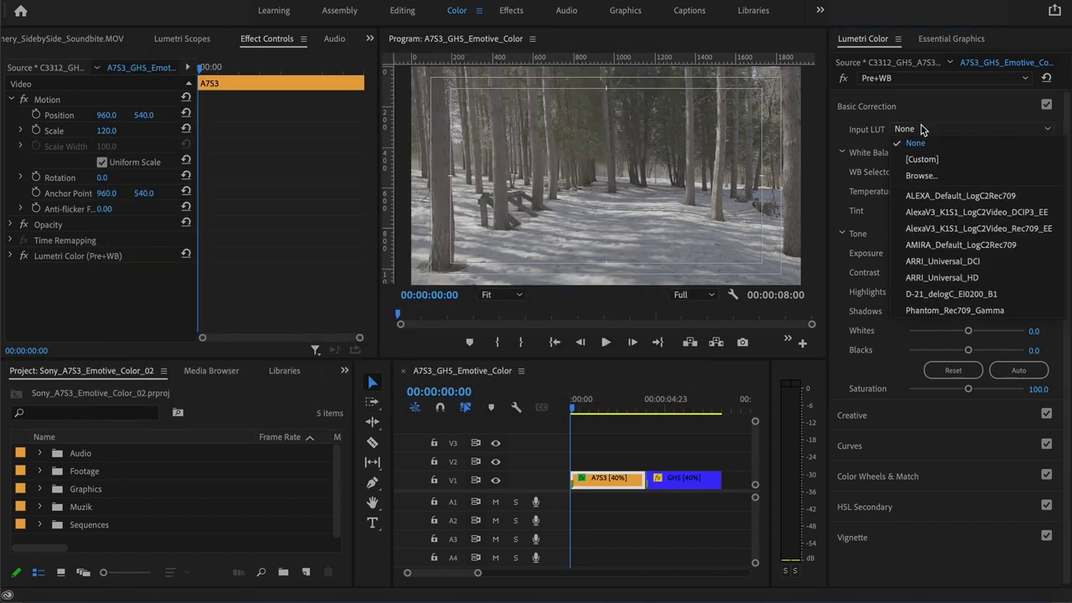
click(921, 176)
click(569, 73)
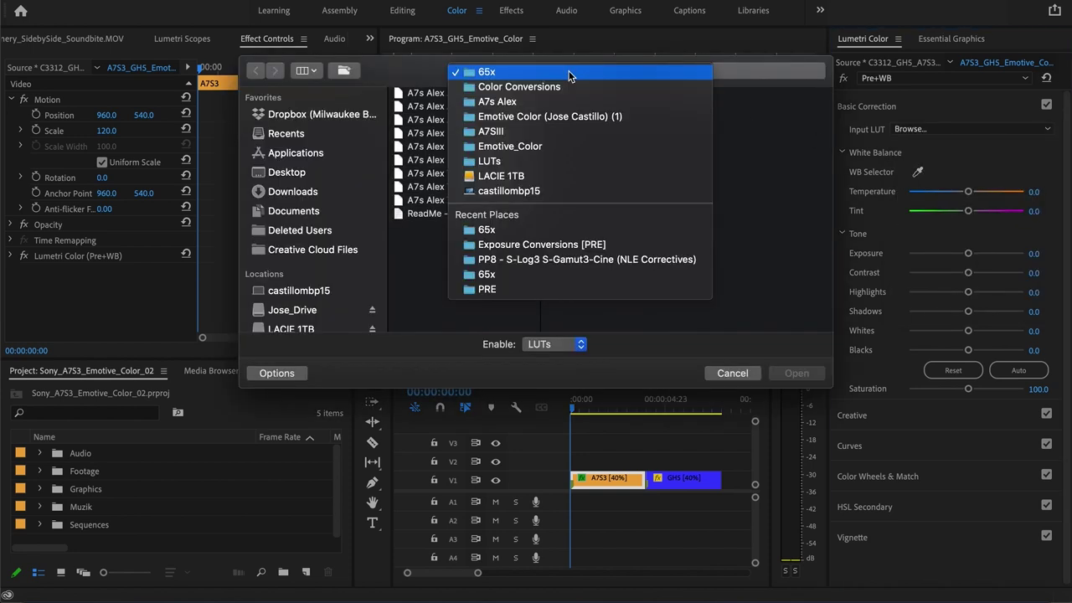
click(563, 87)
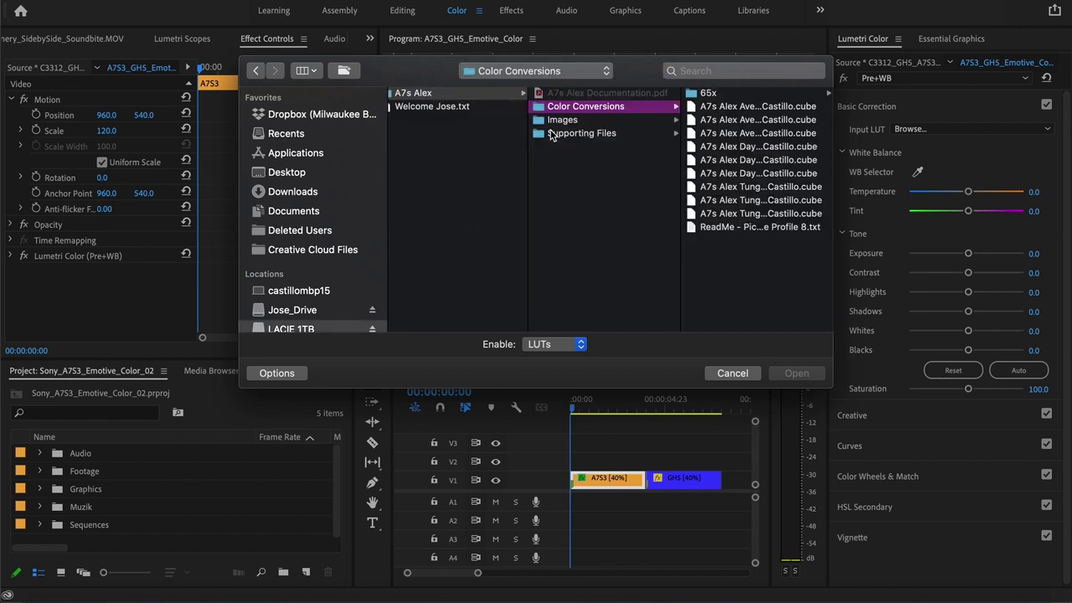
click(552, 134)
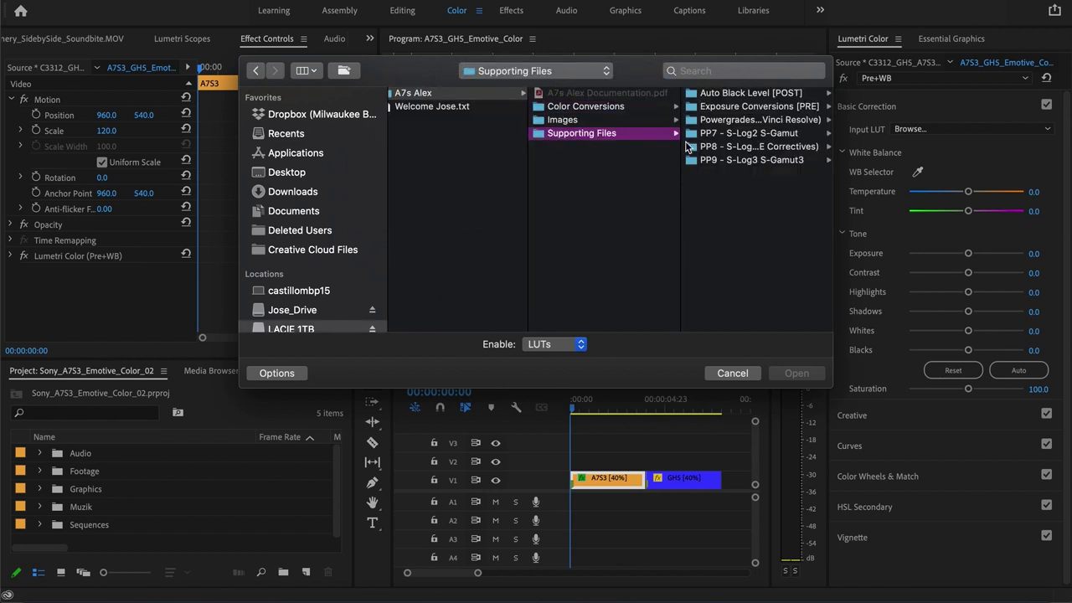
click(726, 150)
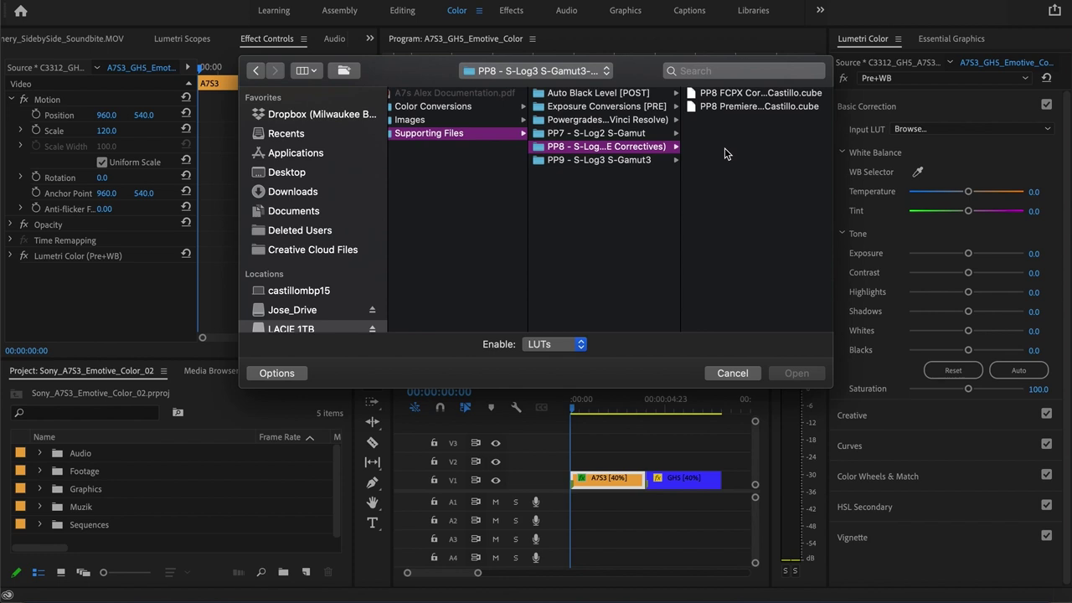
click(716, 107)
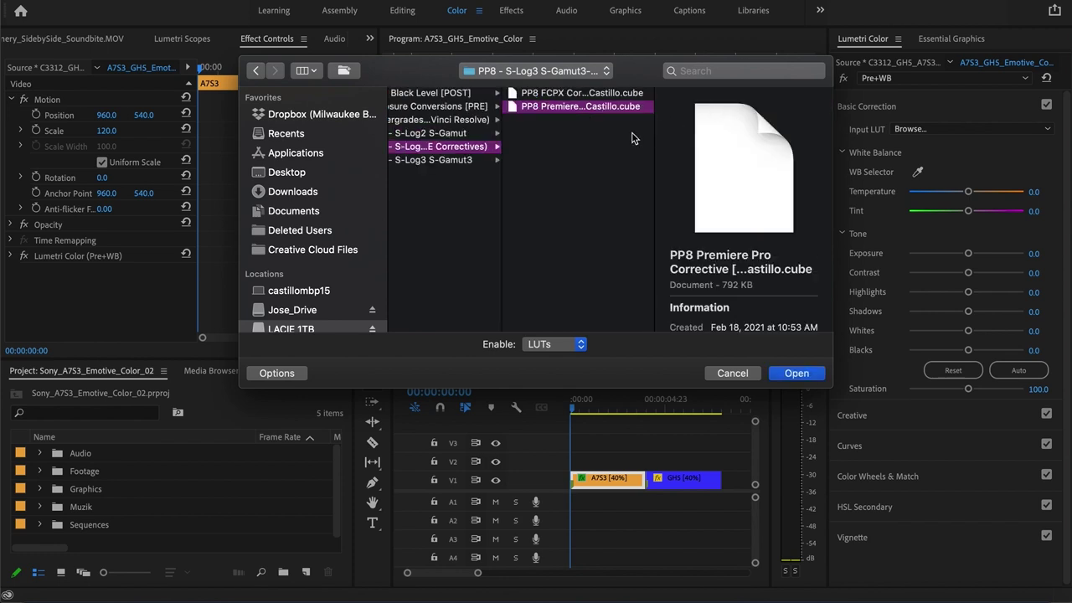
click(789, 374)
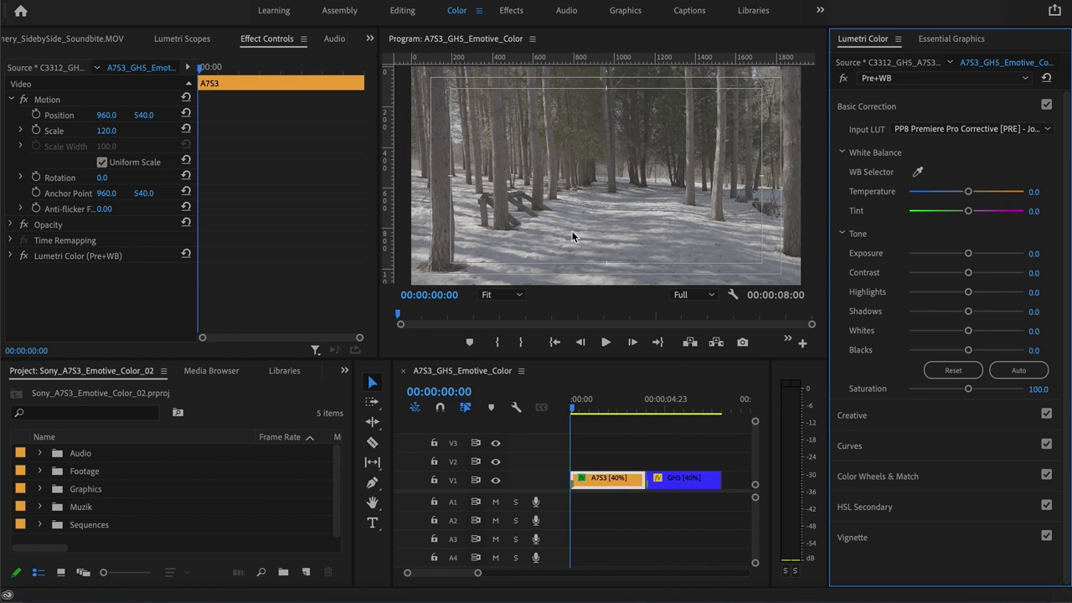
Show the Lumetri Scopes and Creative settings, and review the Exposure Conversions [PRE] LUTs in Finder
click(216, 38)
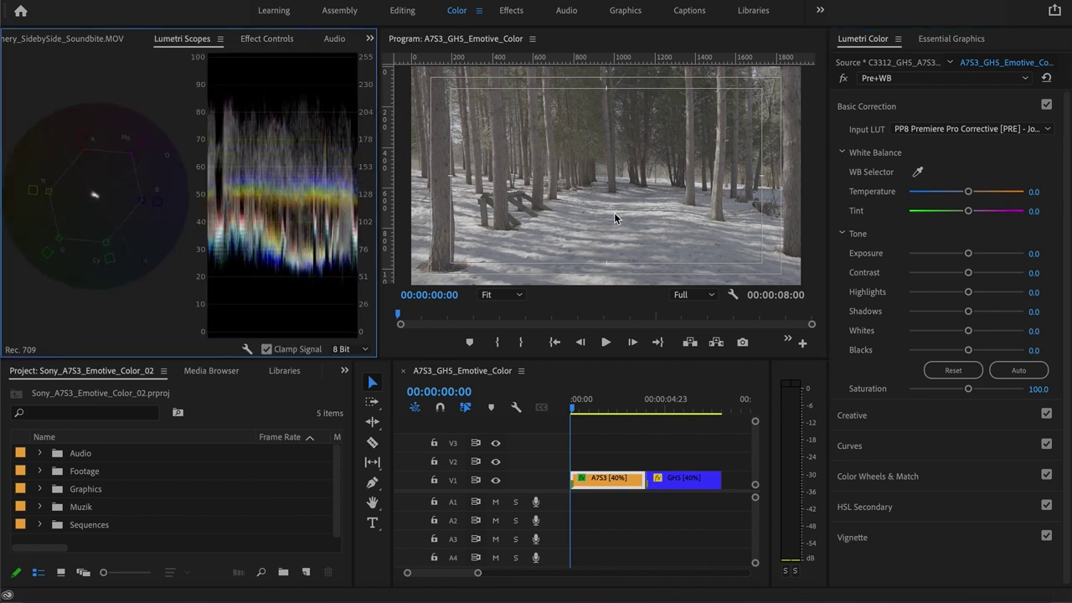
click(855, 414)
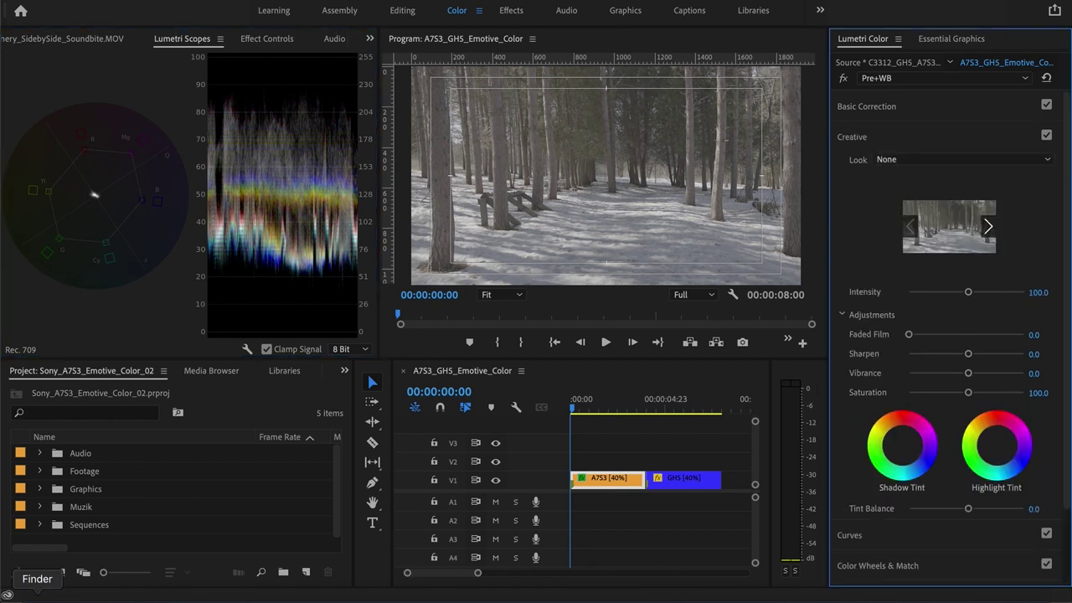
click(38, 596)
scroll(303, 149, left, 10)
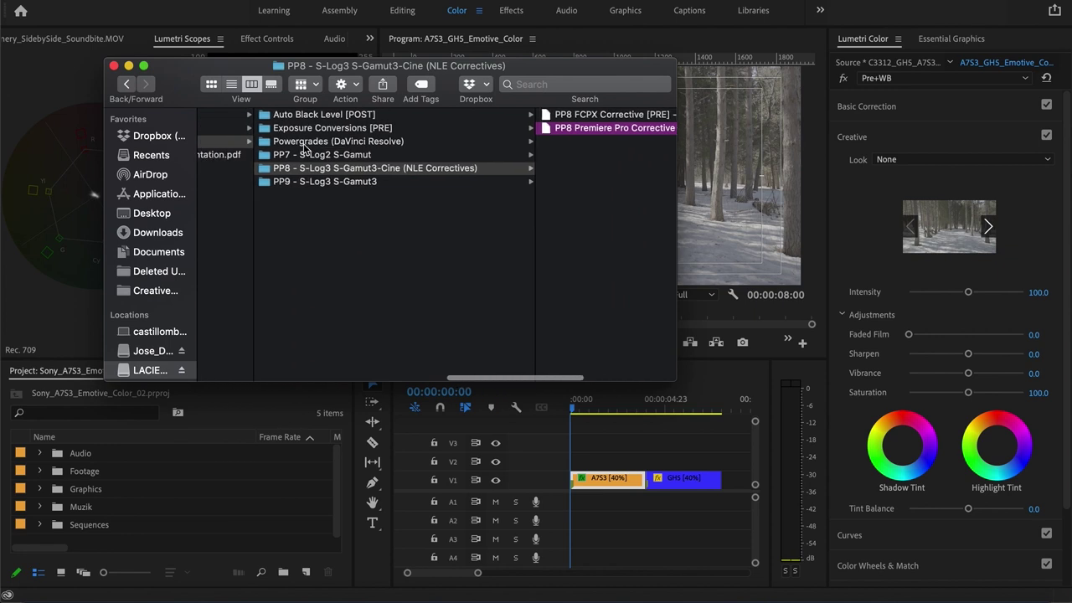
click(453, 129)
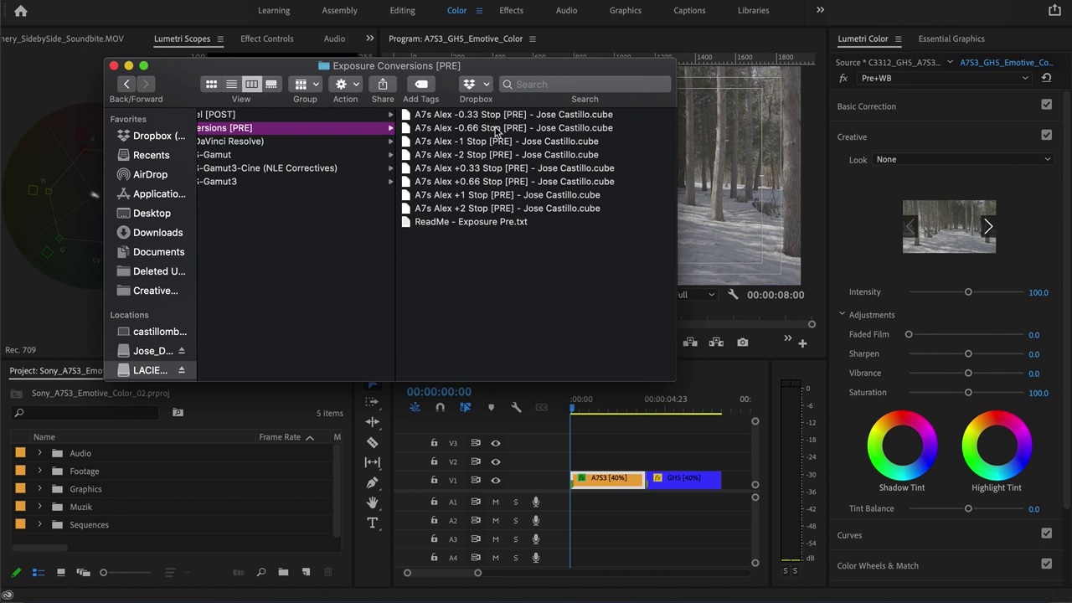
click(739, 218)
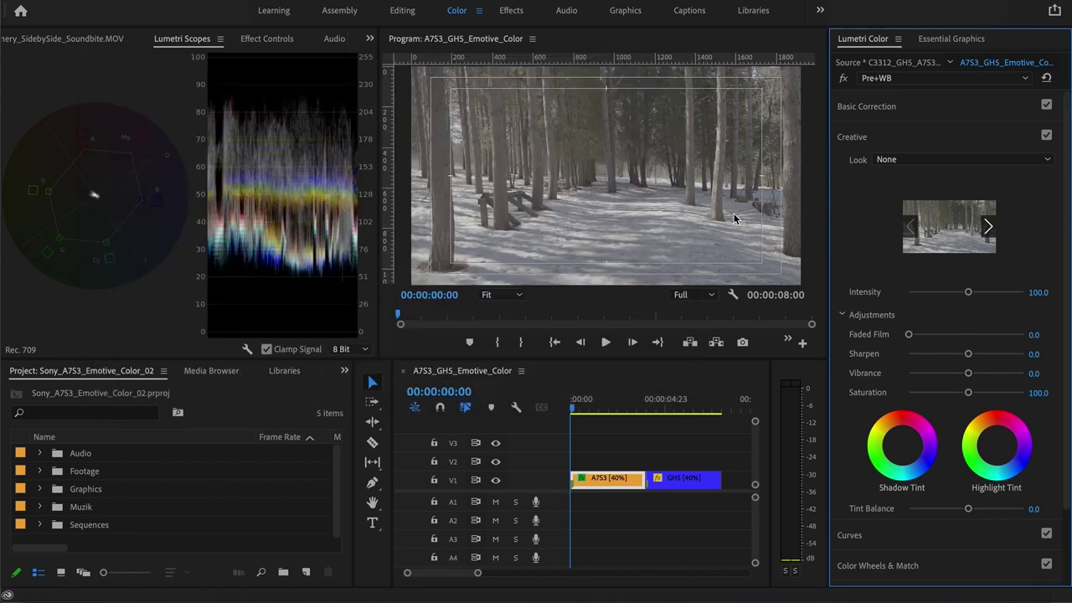
Load the A7s Alex -0.66 Stop [PRE] exposure conversion as the Creative look of the Pre+WB effect
click(890, 161)
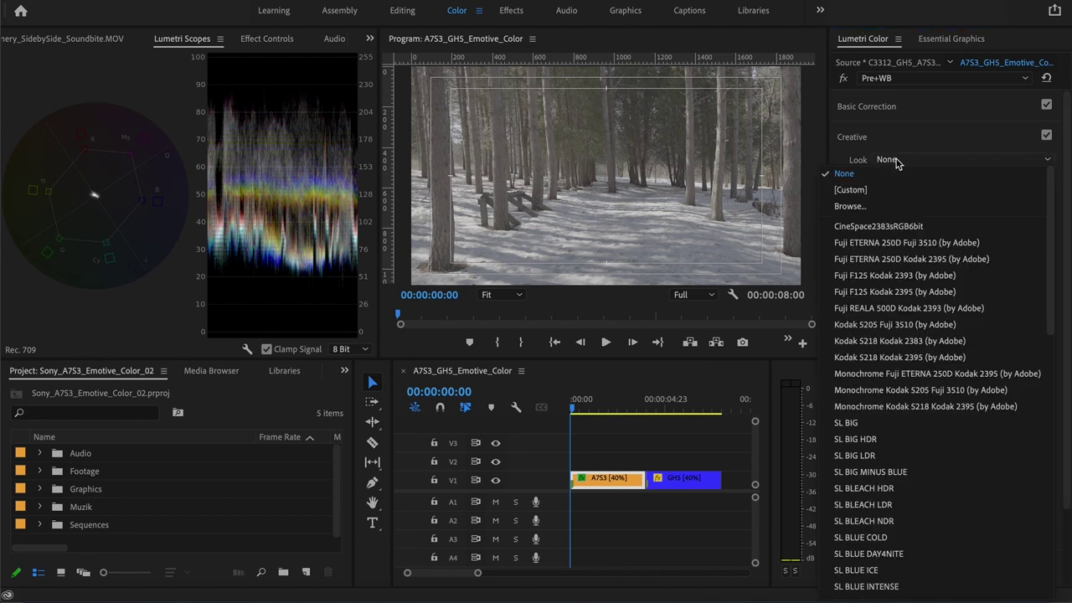
click(890, 206)
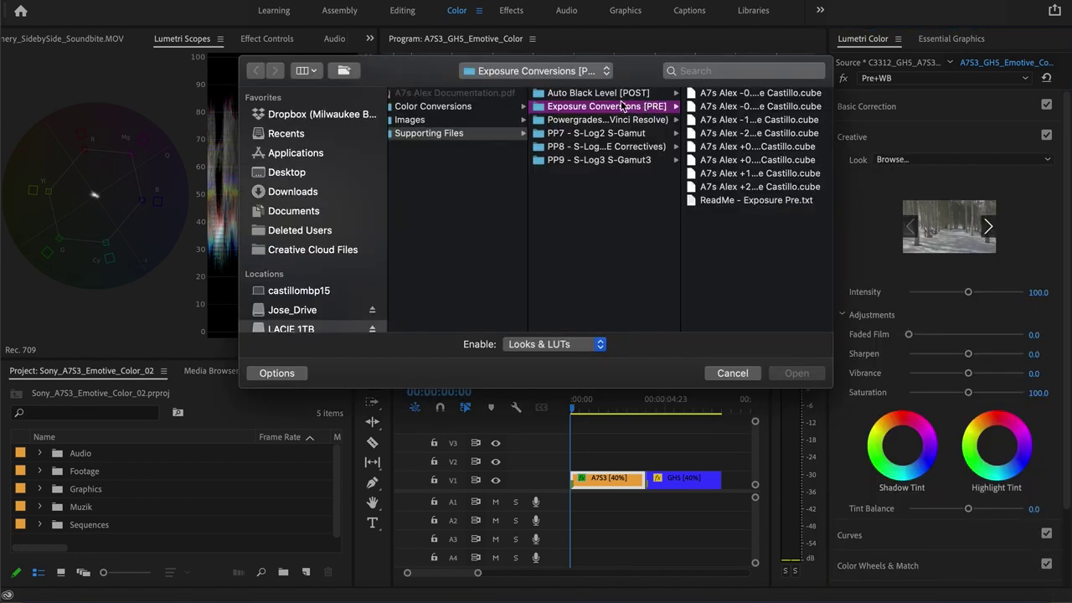
click(750, 107)
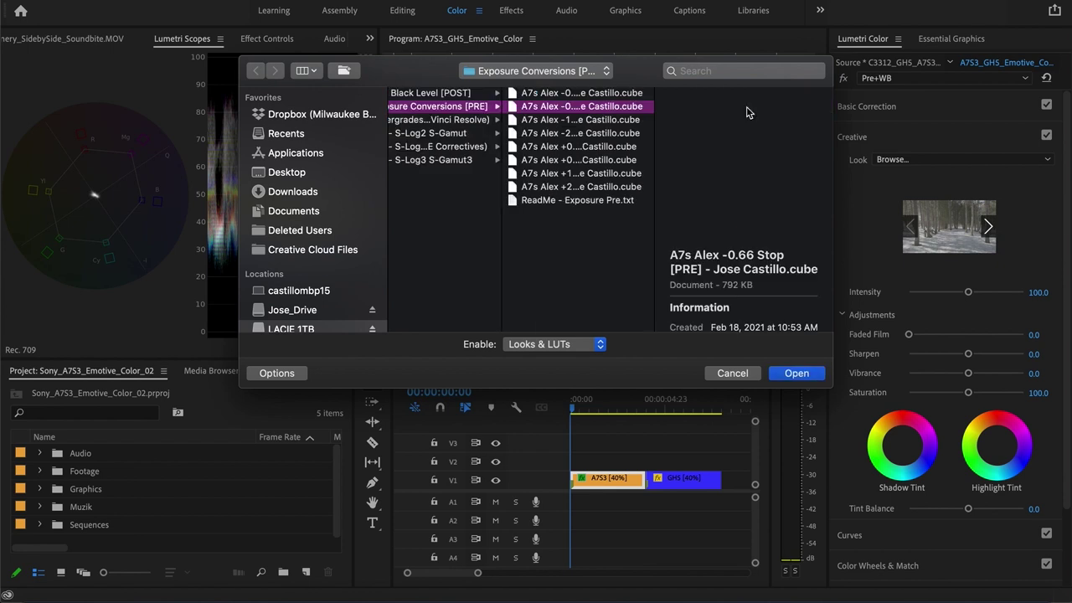
click(794, 373)
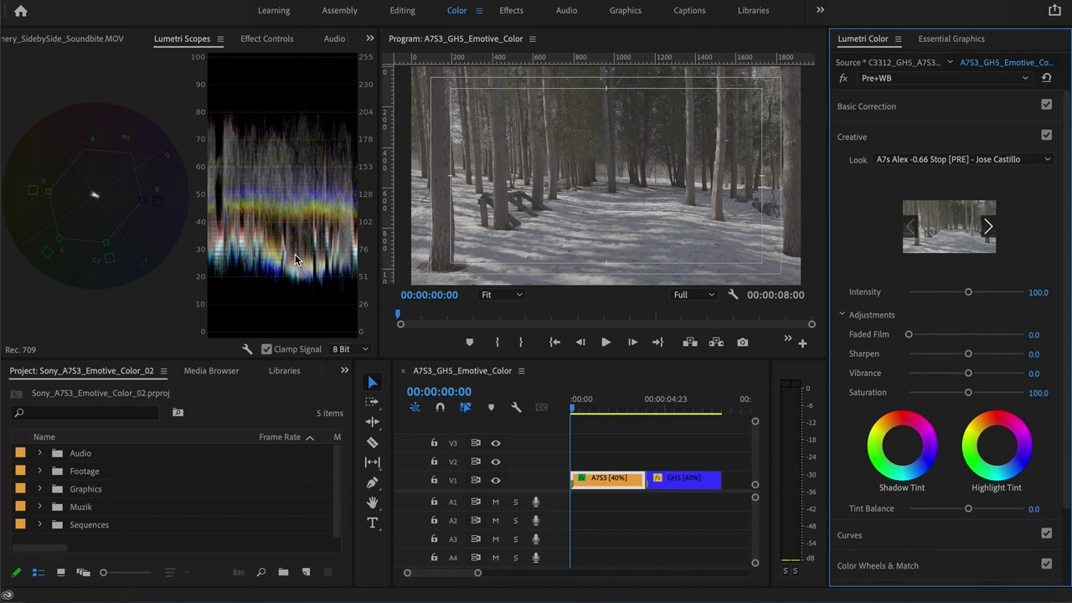
Try a lower Intensity for the exposure look and set it back to 100
mouse_move(968, 291)
mouse_down()
mouse_move(936, 300)
mouse_move(949, 295)
mouse_up()
click(1044, 289)
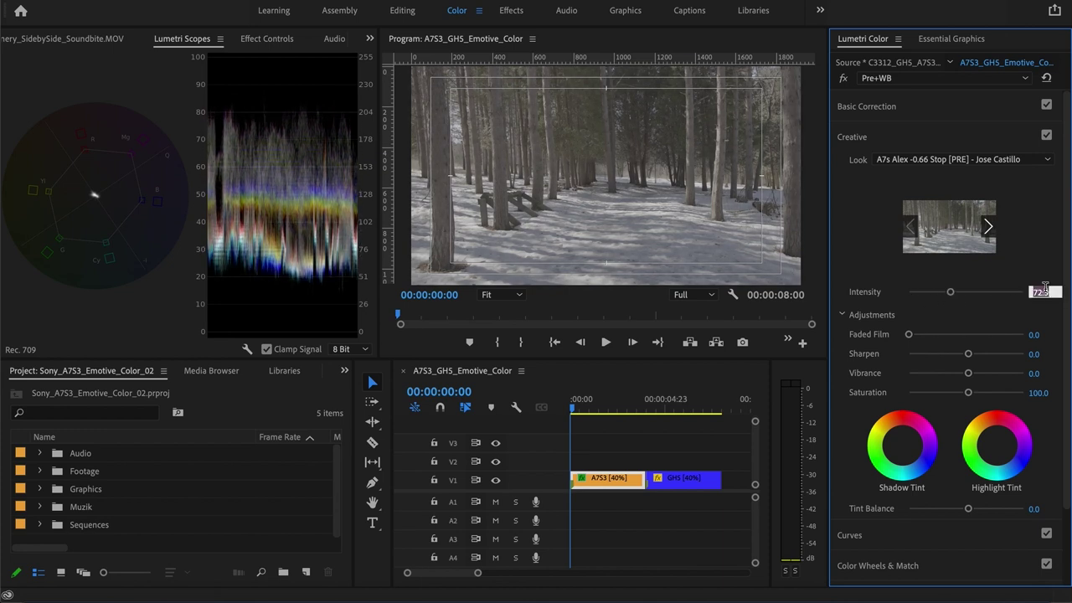
text(100)
key(Return)
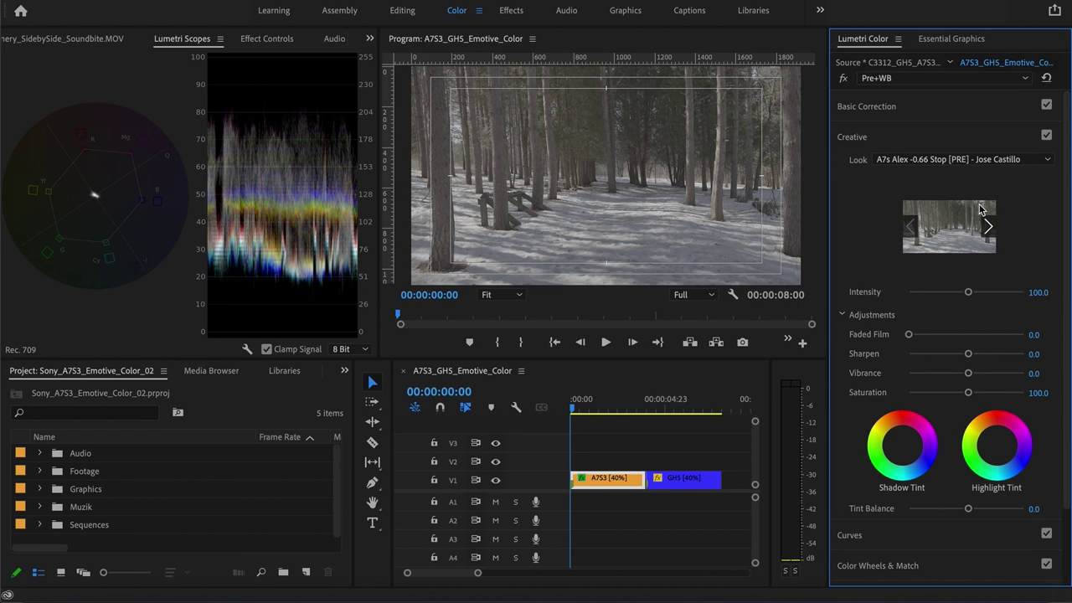
Try the A7s Alex -2 Stop [PRE] exposure conversion as the Creative look
click(948, 162)
click(912, 186)
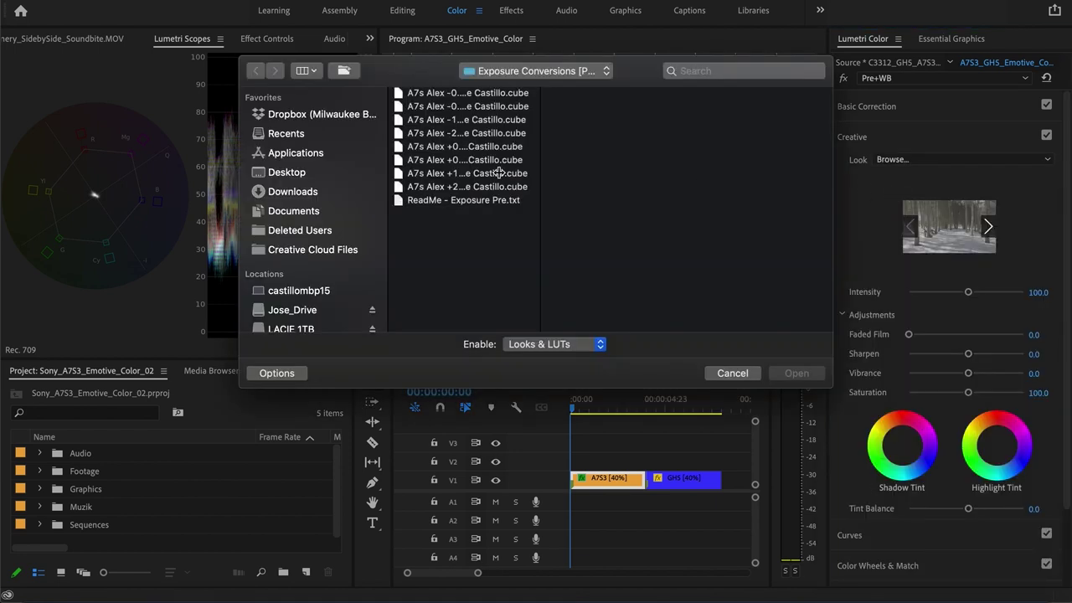
click(462, 146)
click(462, 133)
click(793, 373)
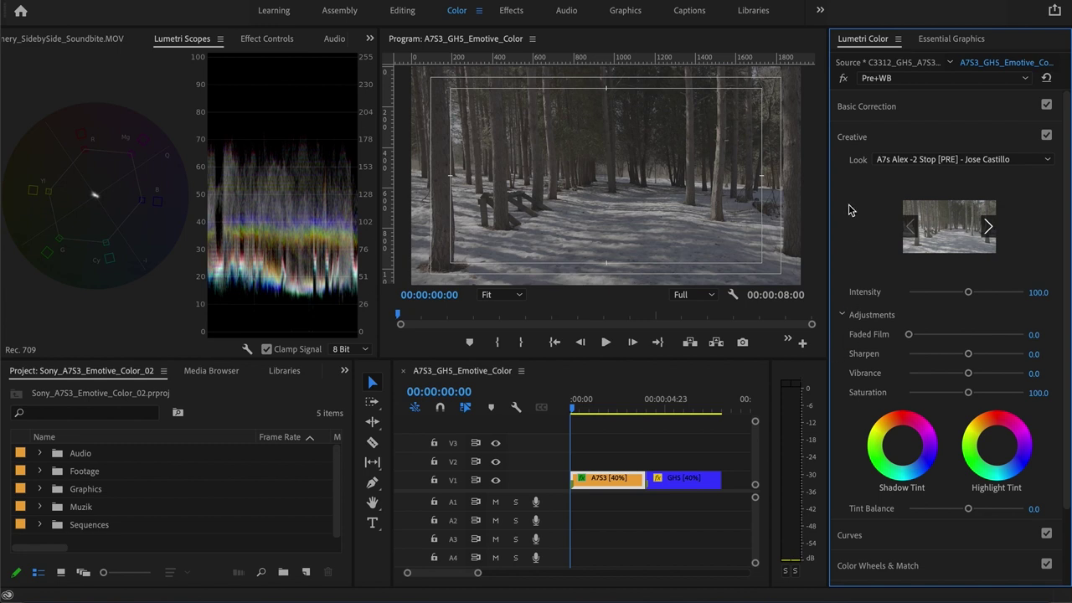
Set the Creative look of the Pre+WB effect to the A7s Alex -0.66 Stop [PRE] LUT and collapse the Creative settings
click(898, 161)
click(867, 191)
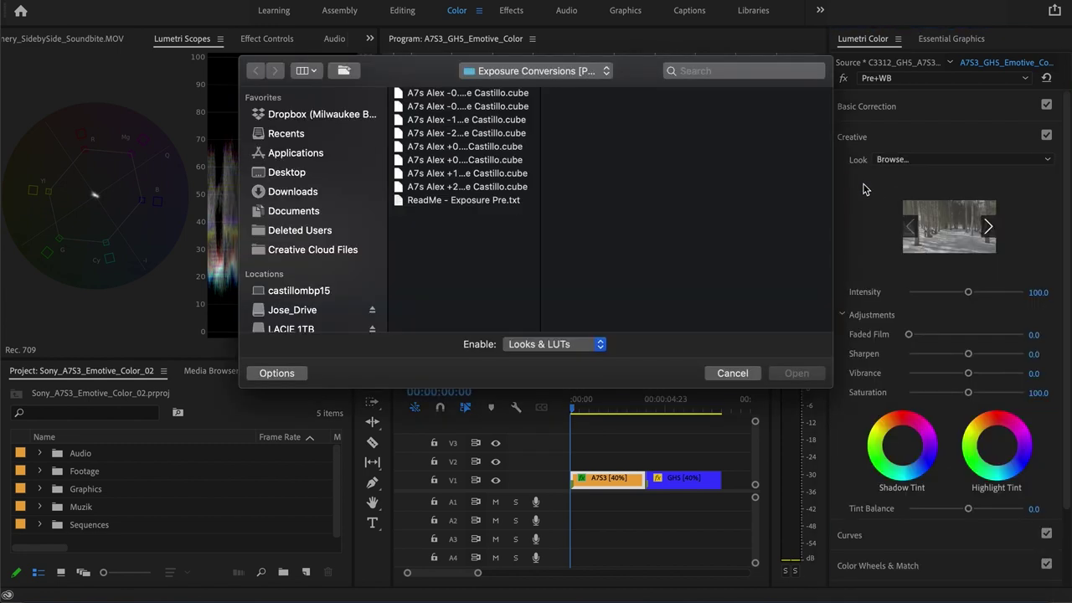
click(485, 108)
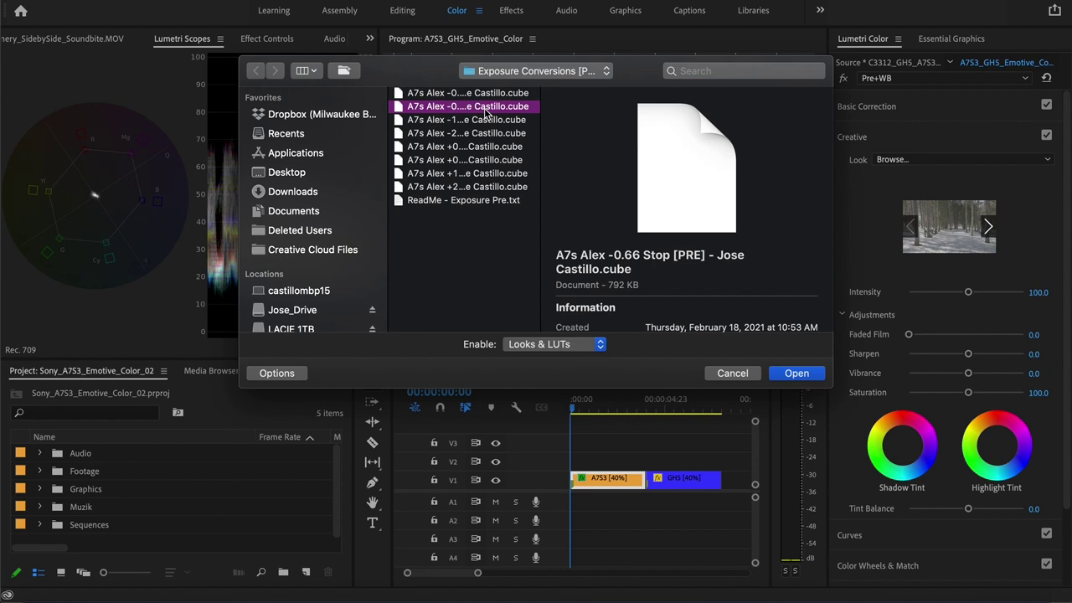
click(792, 373)
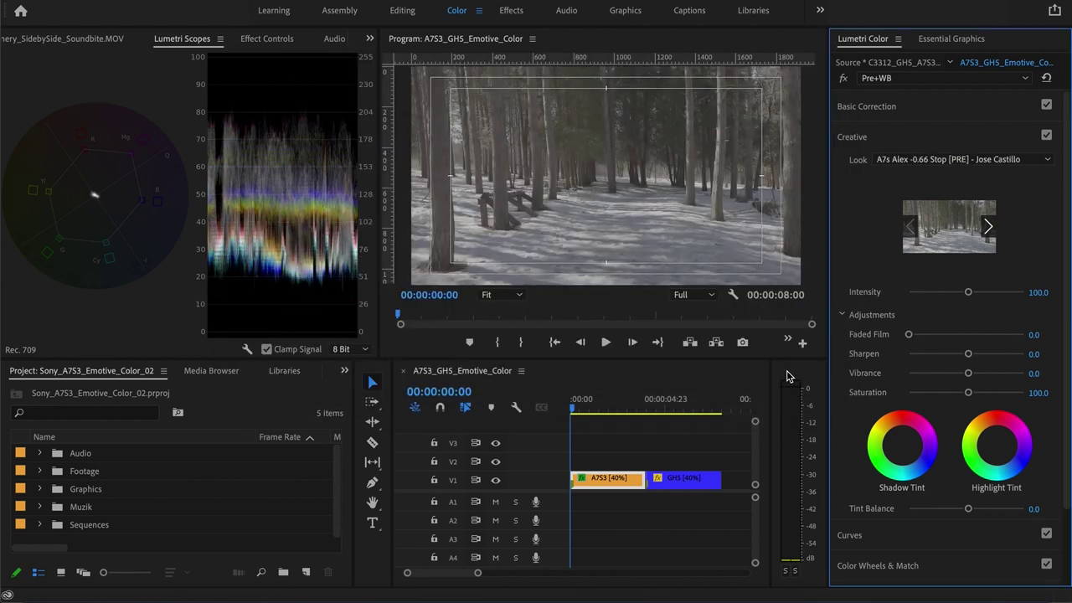
click(866, 135)
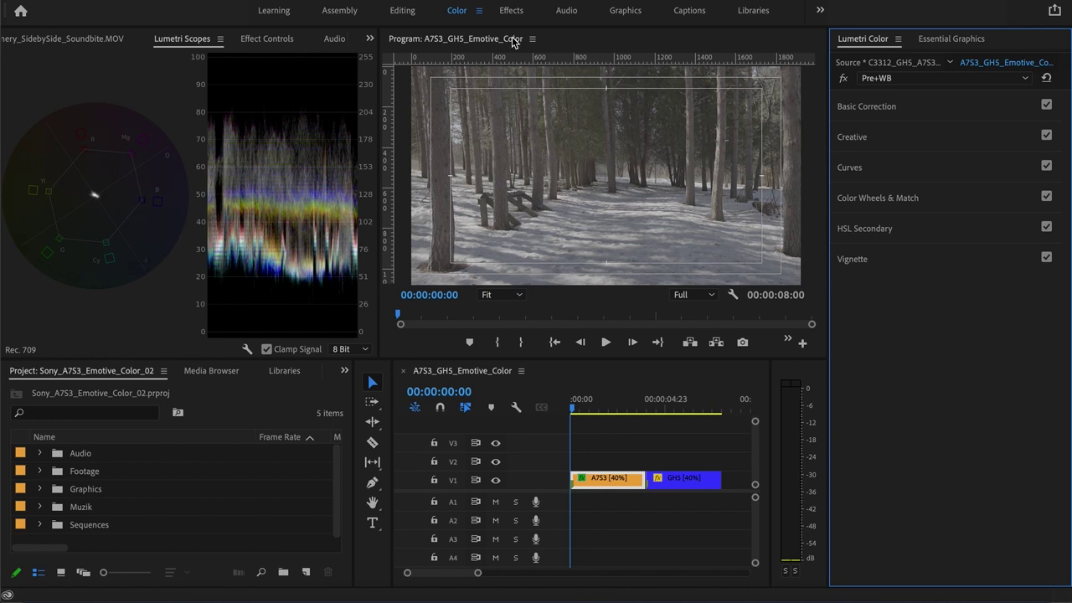
Show the A7S3 clip's effect controls and add a second Lumetri Color effect to the clip
click(268, 39)
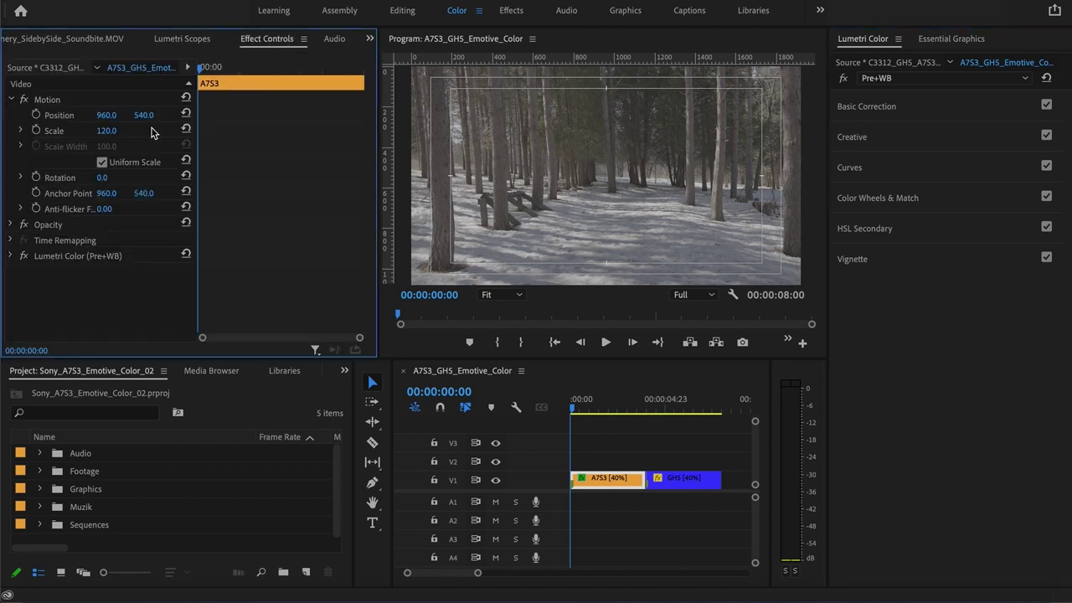
click(95, 261)
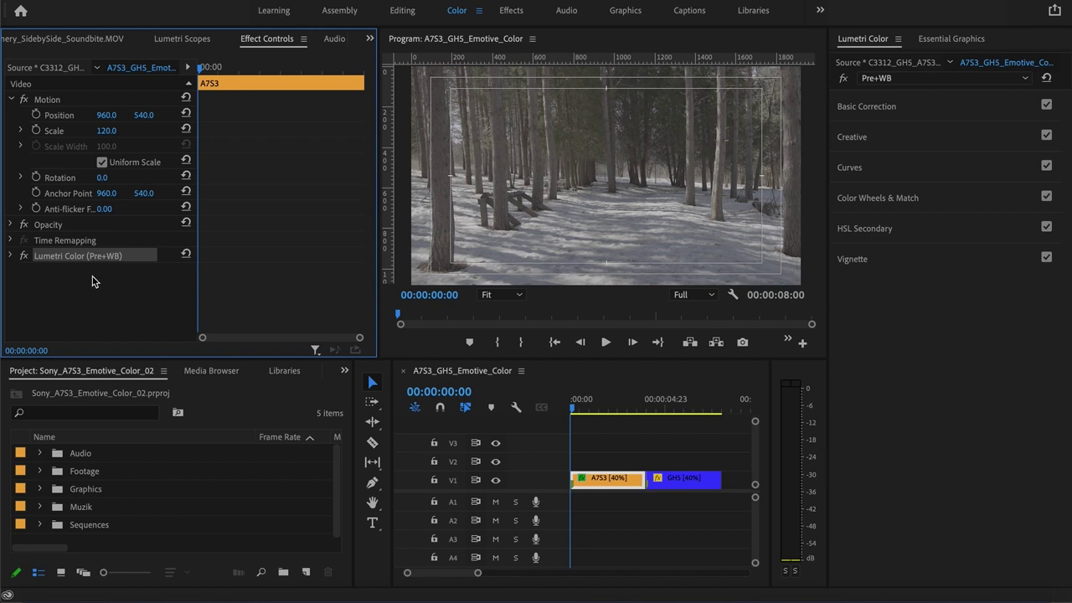
click(888, 112)
click(899, 80)
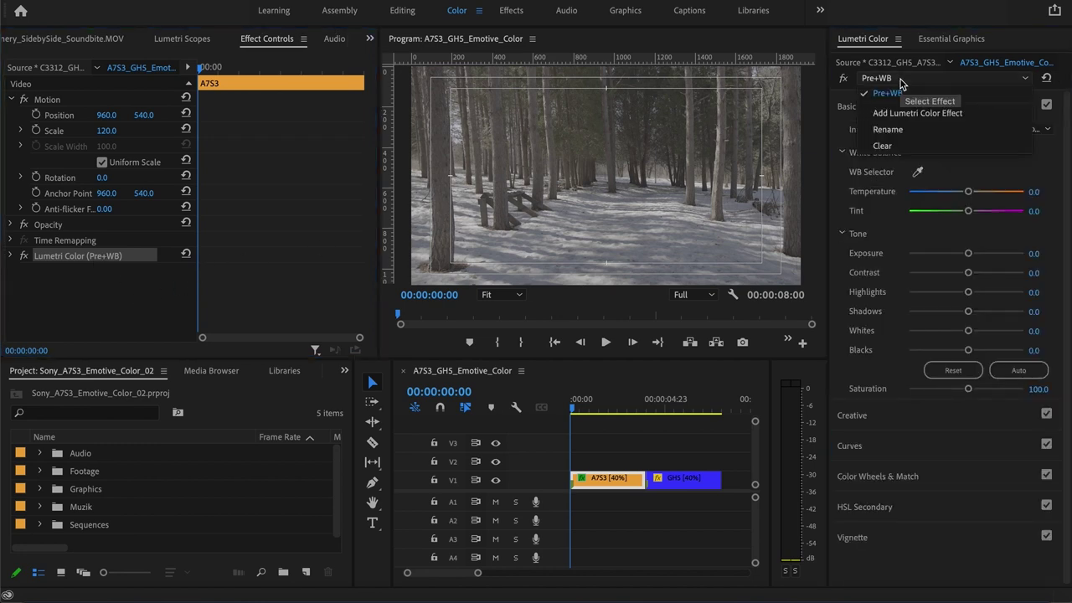
click(911, 116)
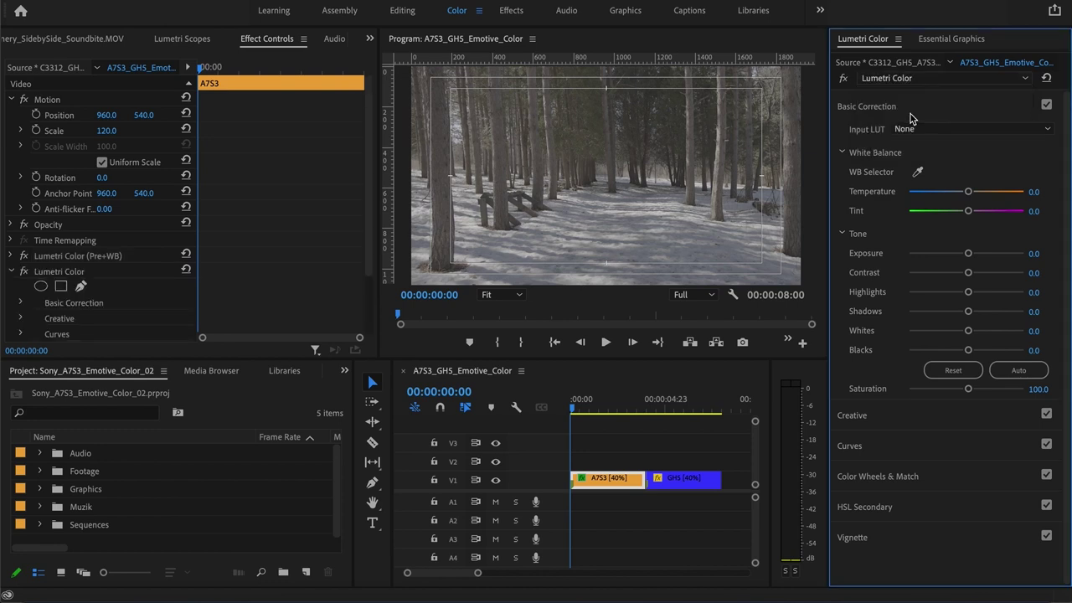
Rename the second Lumetri Color effect Conversion+Post and collapse its properties in the effect controls
click(900, 79)
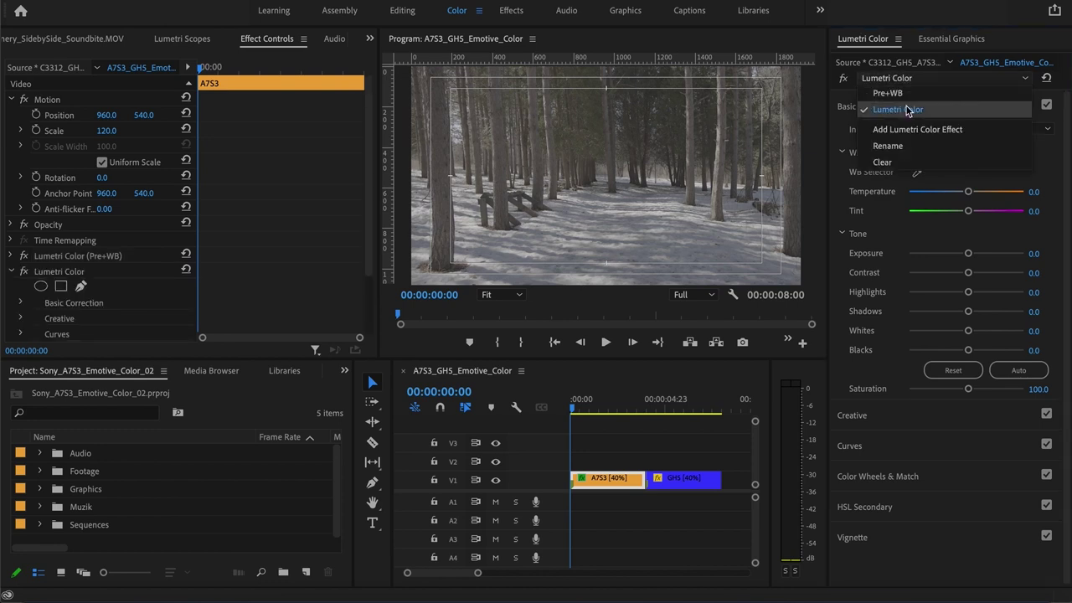
click(894, 147)
text(Conversion+Post)
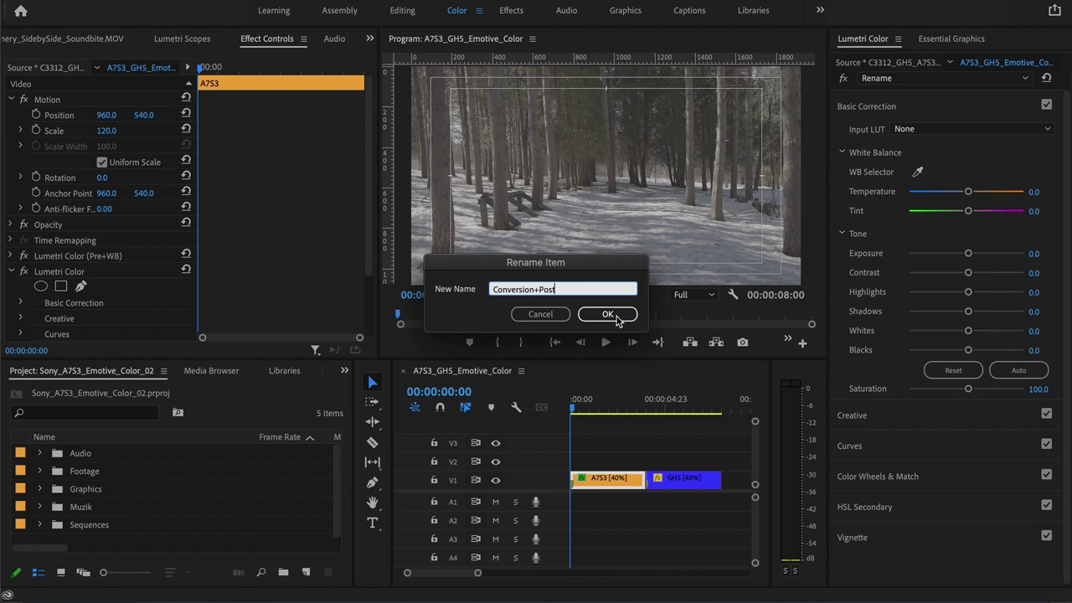
click(617, 315)
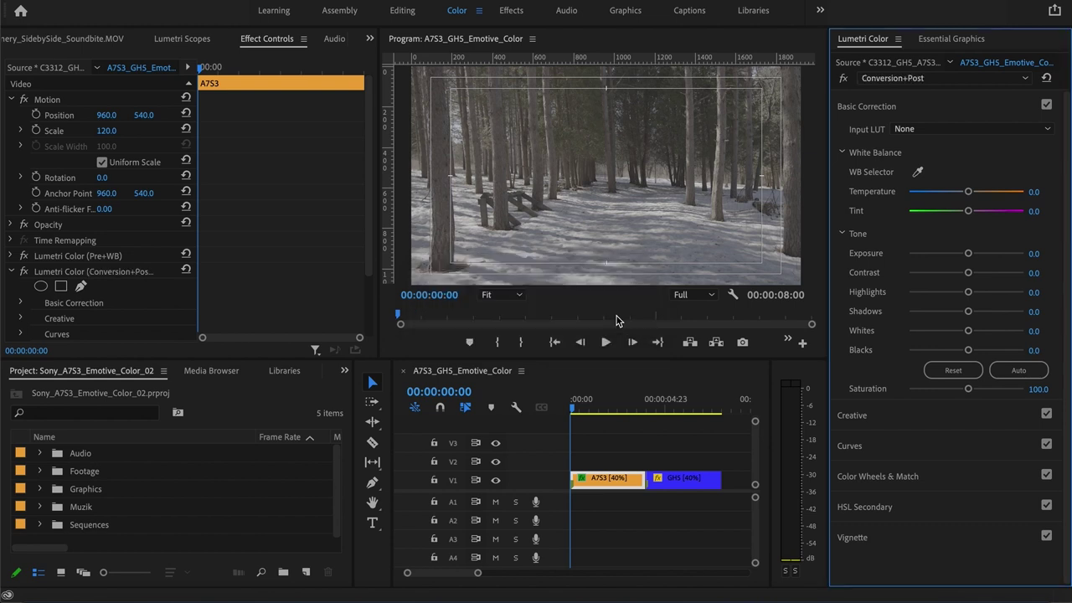
click(13, 271)
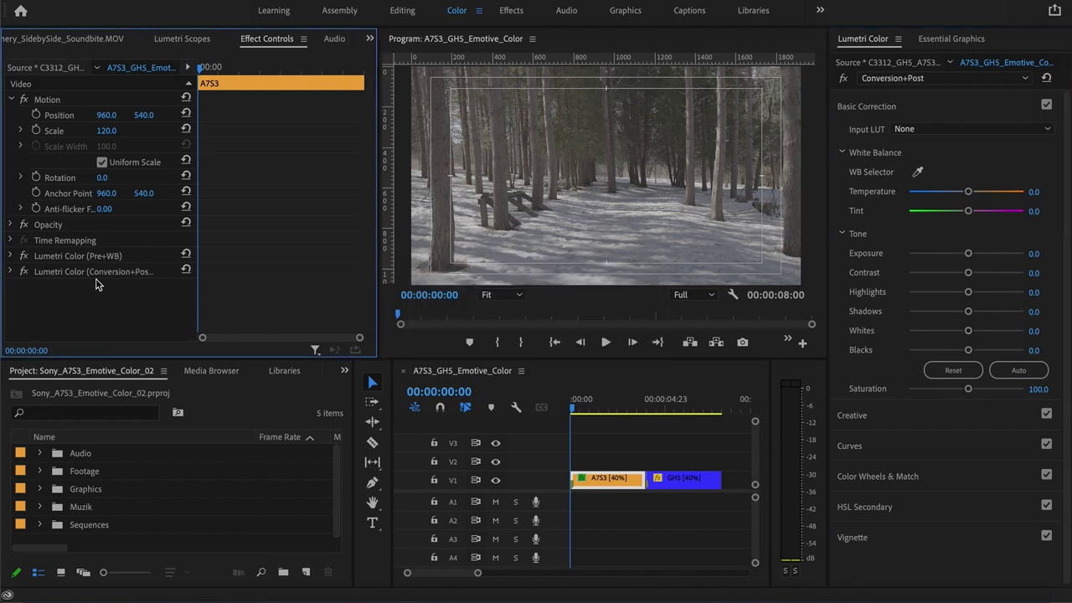
Switch the active Lumetri effect to Pre+WB and back to Conversion+Post
mouse_move(198, 296)
mouse_down()
mouse_move(266, 297)
mouse_move(199, 296)
mouse_up()
click(900, 77)
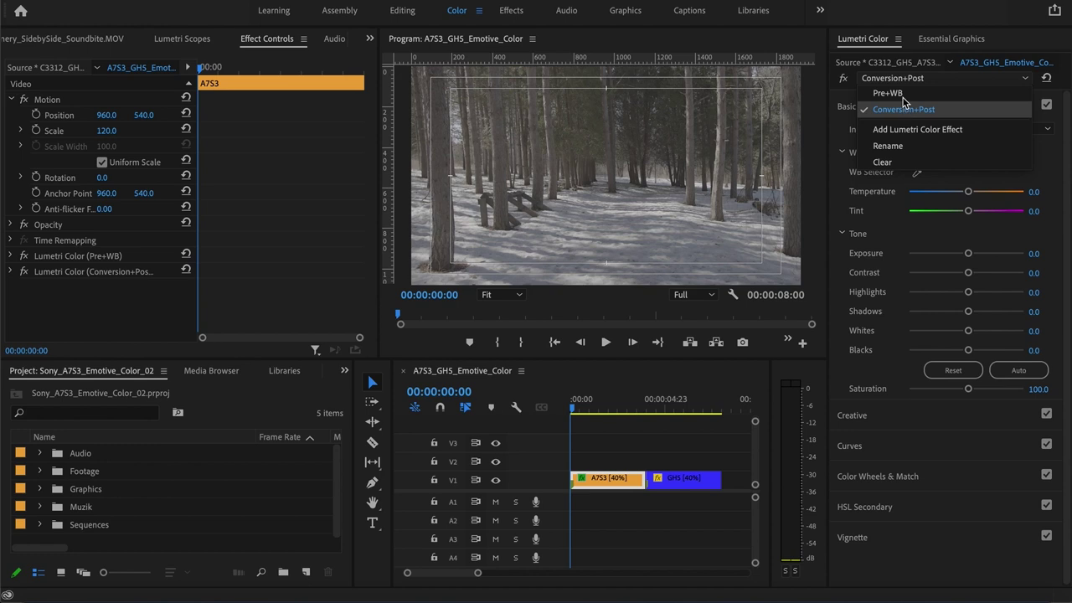
click(903, 94)
click(905, 77)
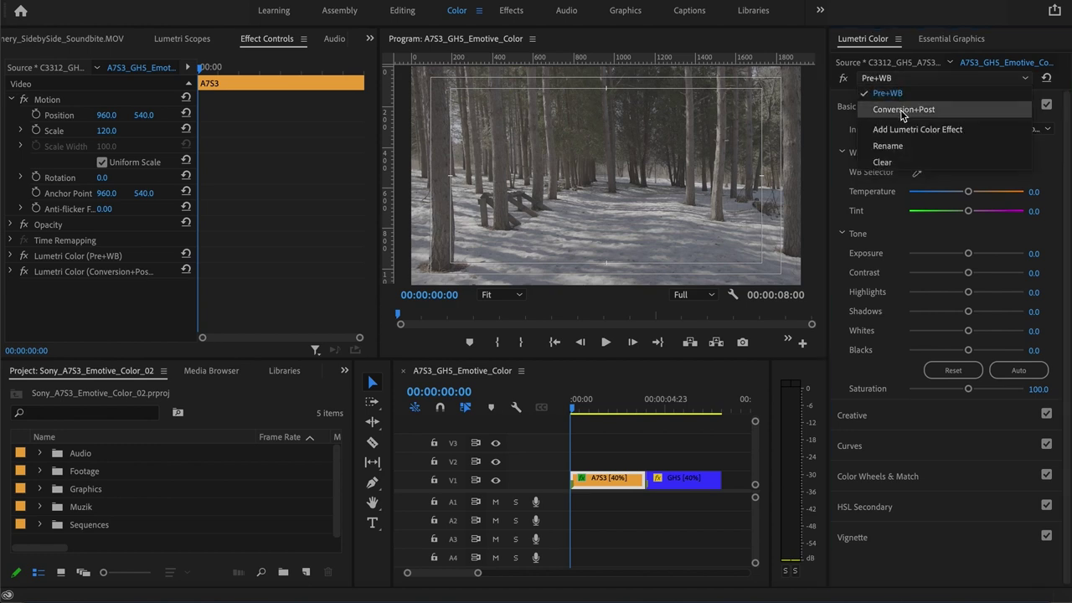
click(902, 110)
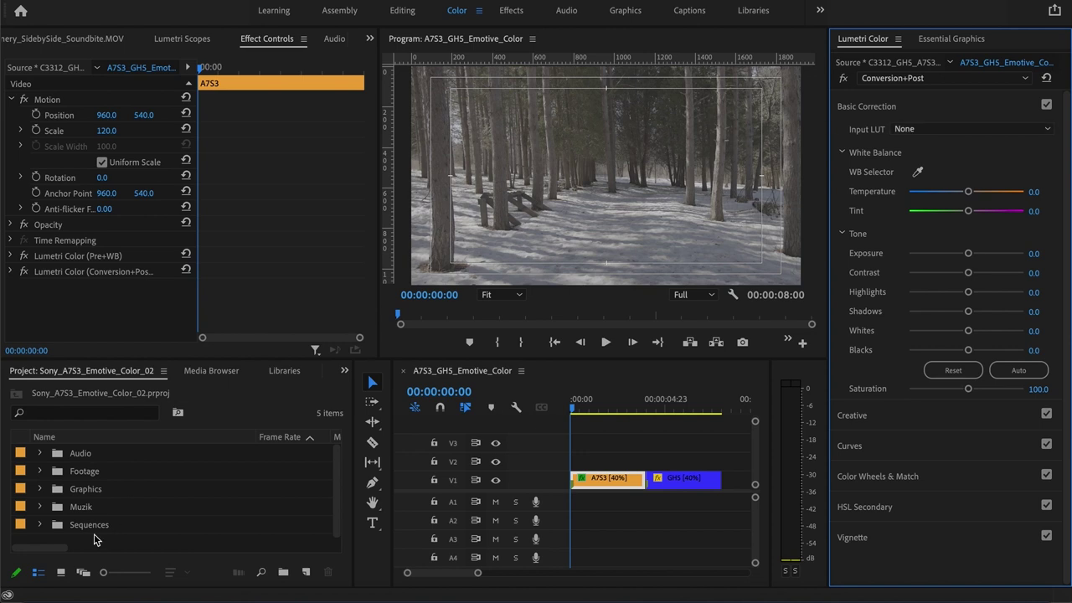
Switch to Finder, browse the Color Conversions LUTs and preview ReadMe - Picture Profile 8.txt
click(36, 596)
scroll(312, 230, left, 10)
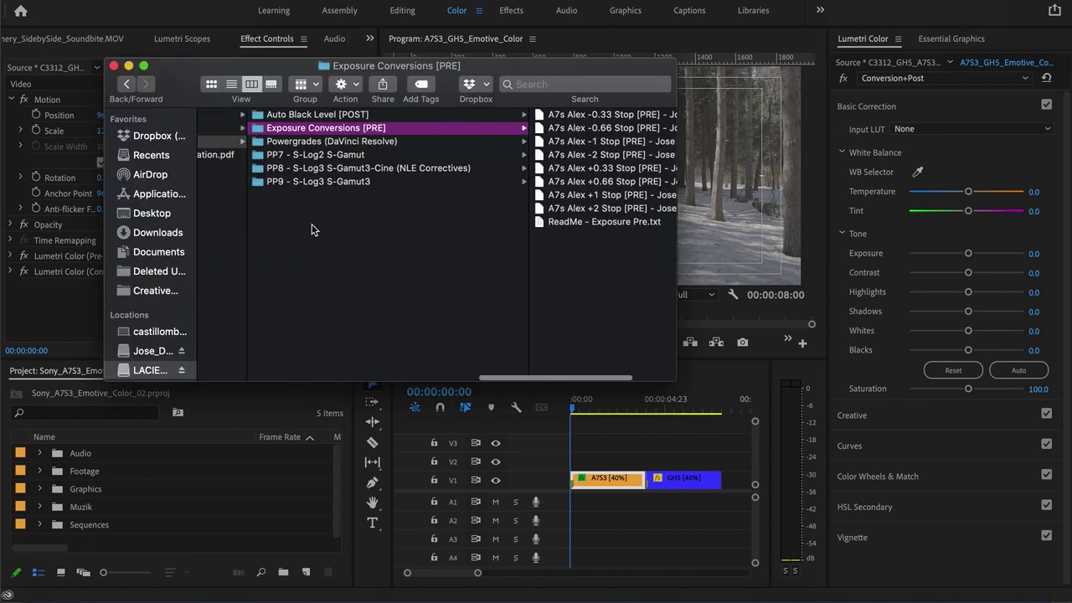
scroll(312, 230, left, 3)
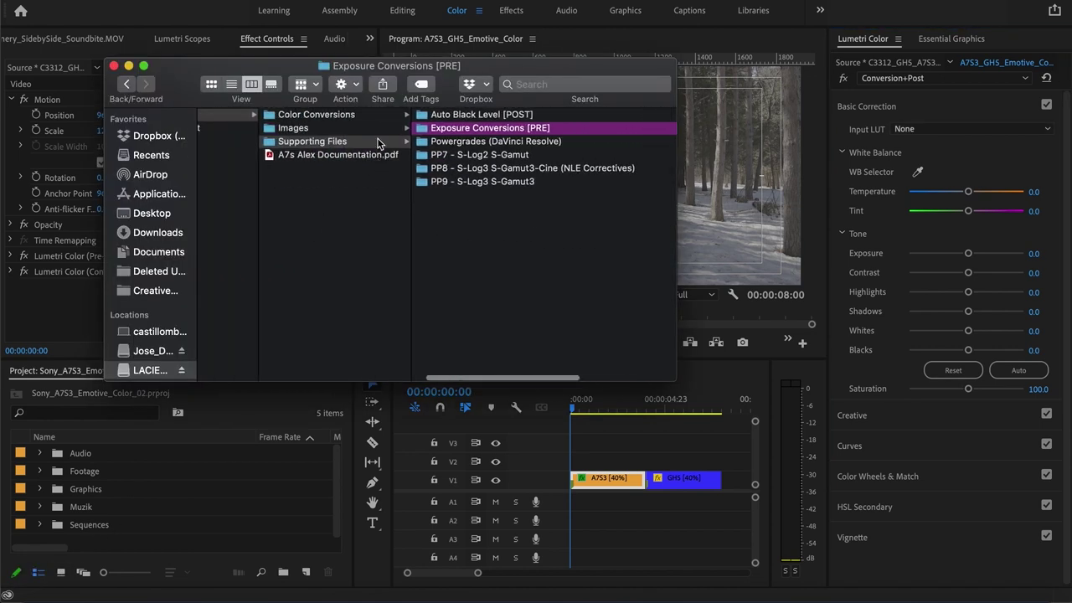
click(350, 117)
click(494, 170)
drag(498, 249, 592, 249)
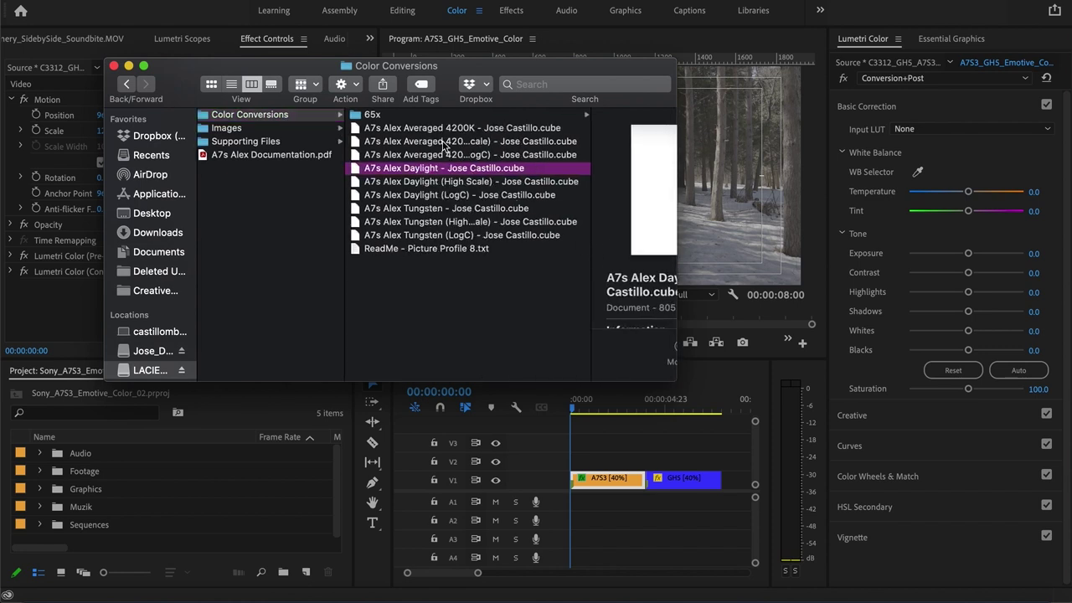
click(409, 248)
key(space)
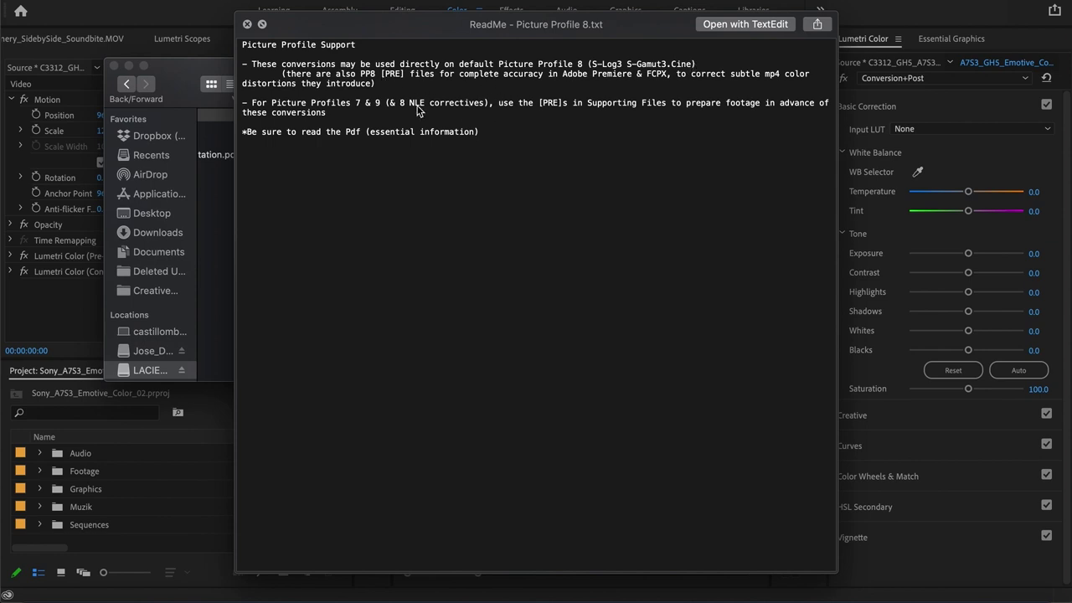
key(space)
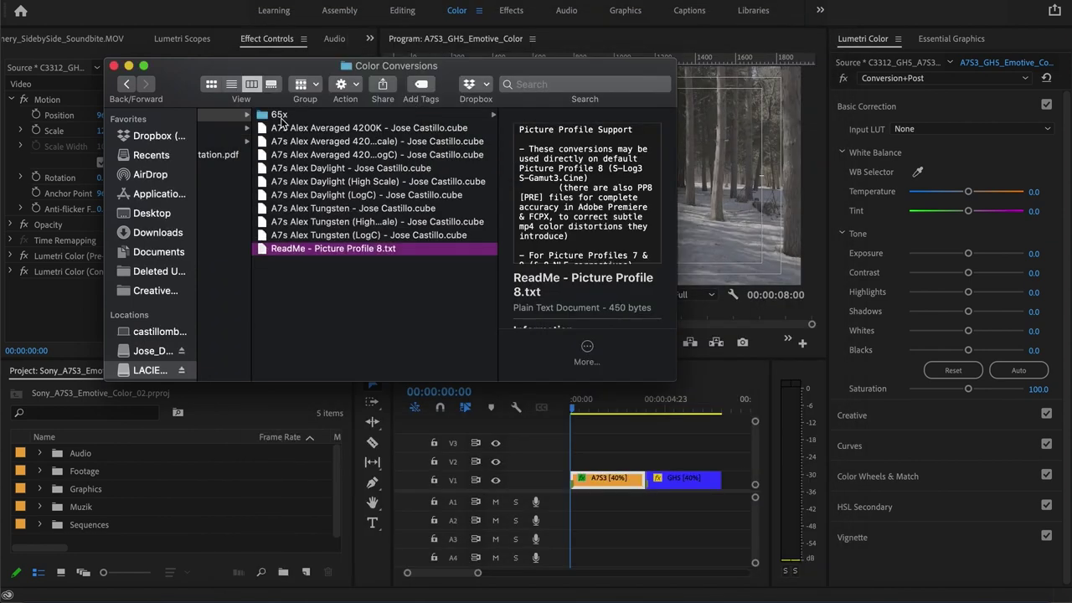
Examine the LUTs in the 65x folder, preview ReadMe - 65x.txt and highlight the A7s Alex Daylight (High Scale 65x) file
click(280, 116)
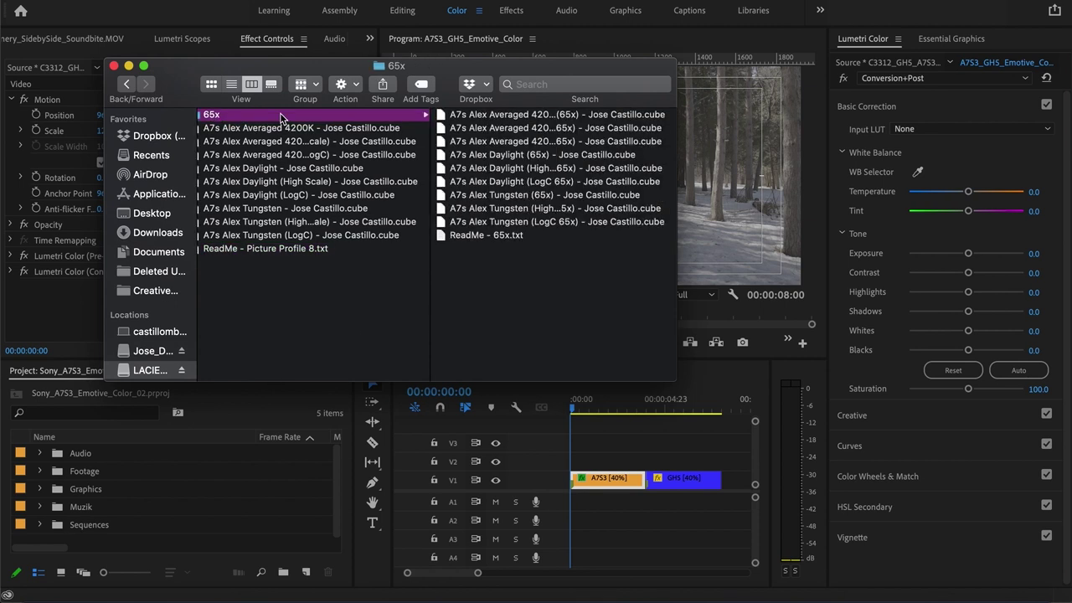
click(525, 211)
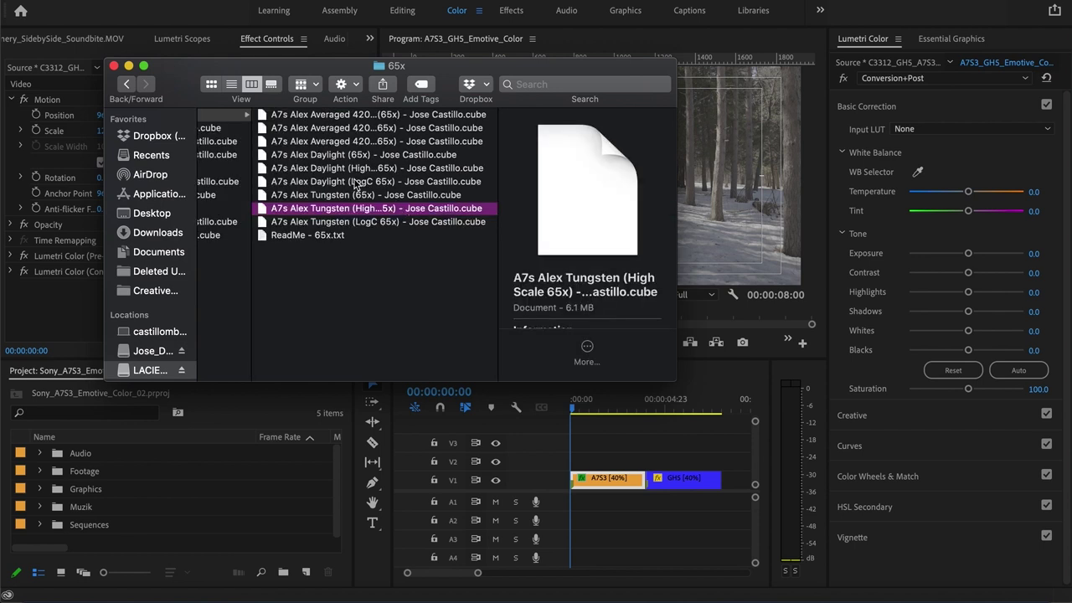
drag(498, 195, 587, 199)
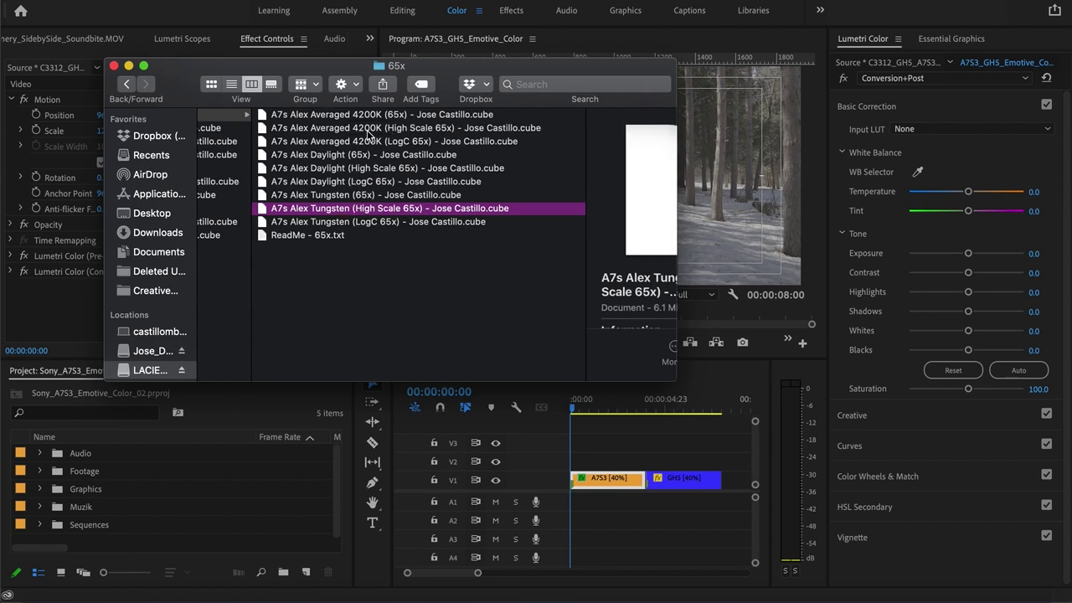
click(298, 236)
key(space)
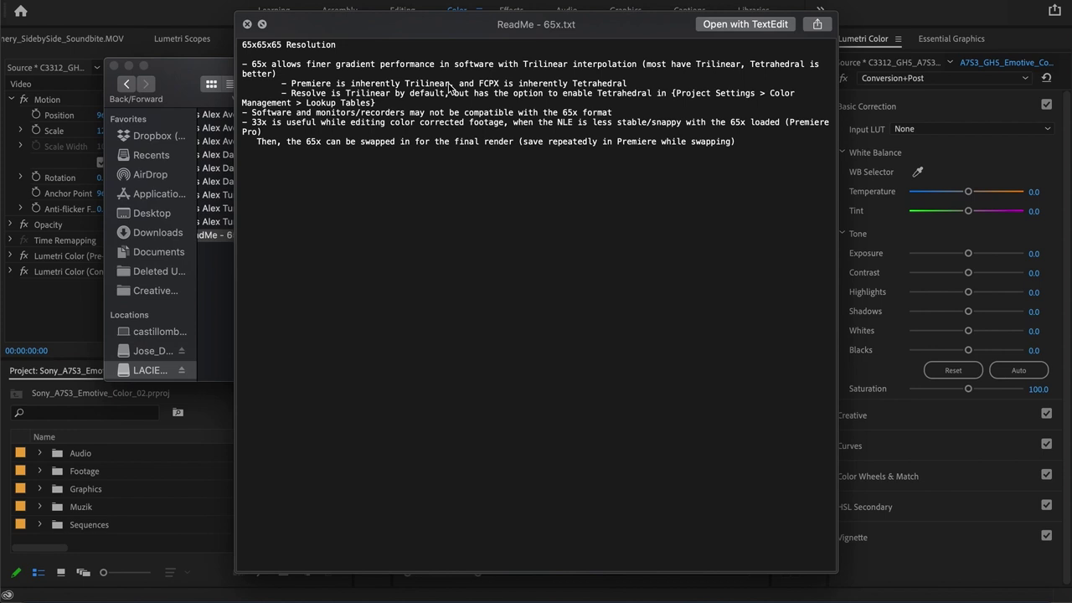
key(space)
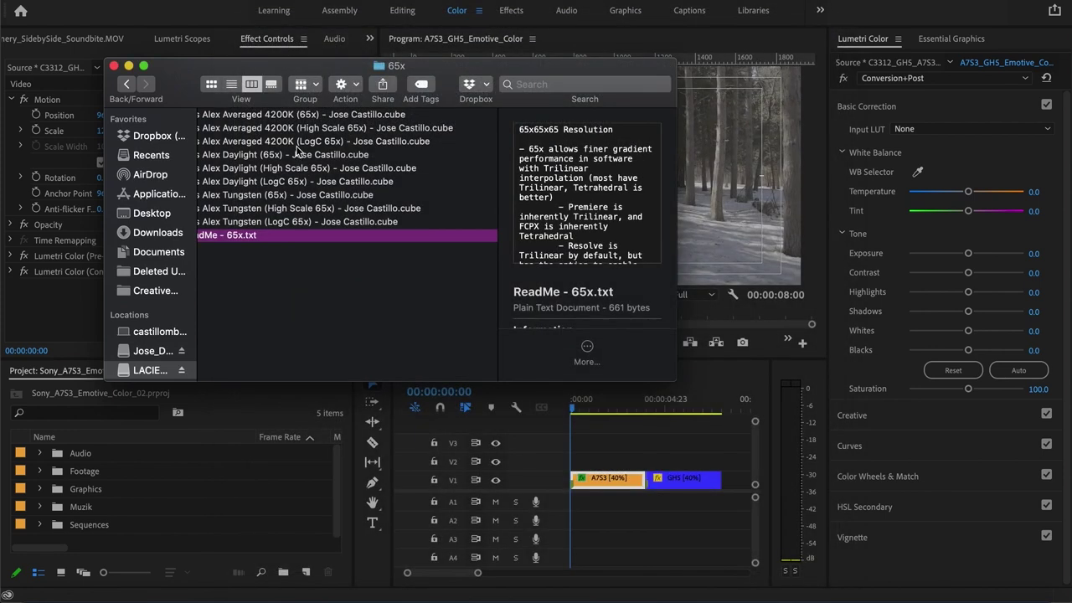
click(300, 171)
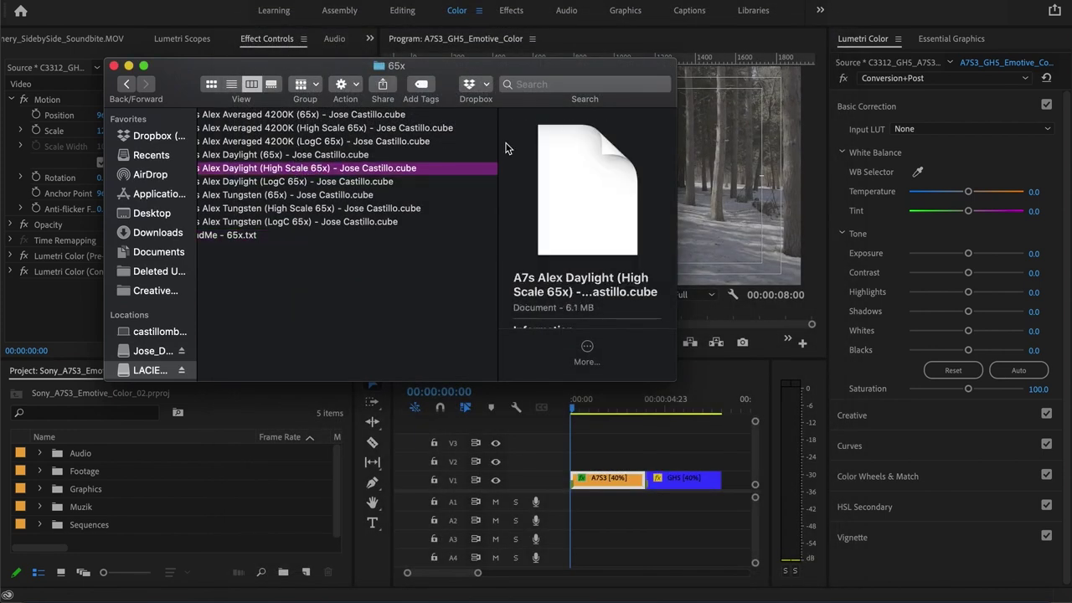
In Premiere Pro, load A7s Alex Daylight (High Scale 65x) as the Input LUT of the Conversion+Post effect and show the Lumetri Scopes
click(935, 117)
click(930, 128)
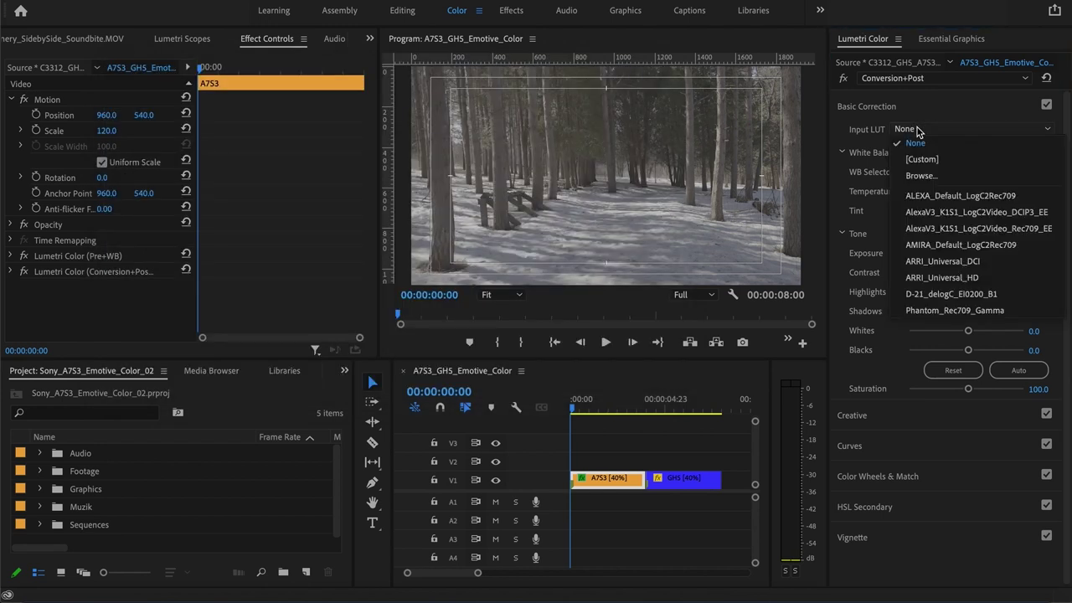
click(924, 173)
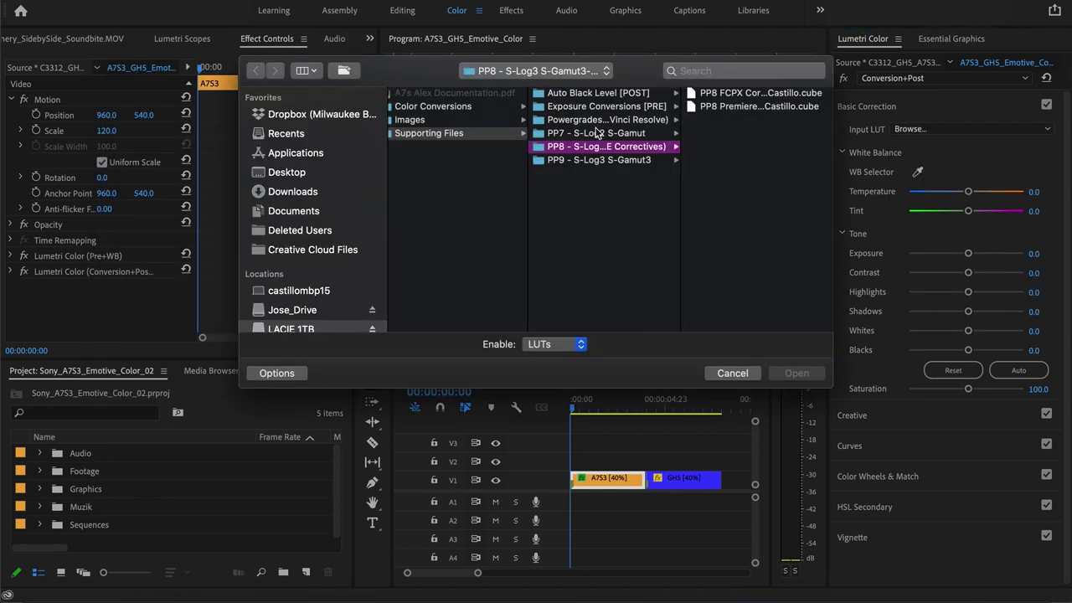
click(433, 106)
click(556, 92)
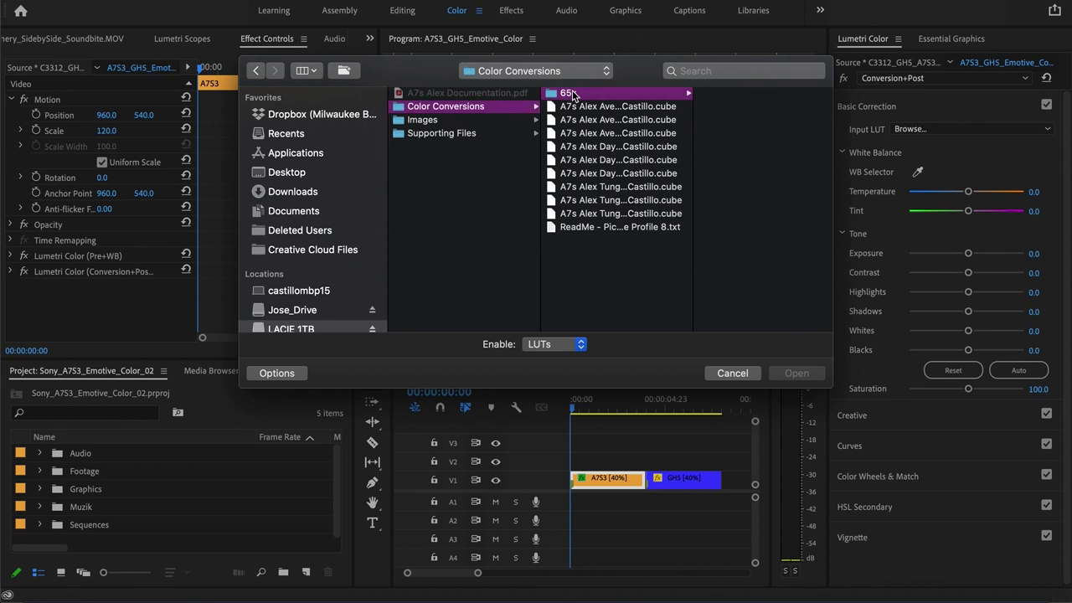
click(722, 120)
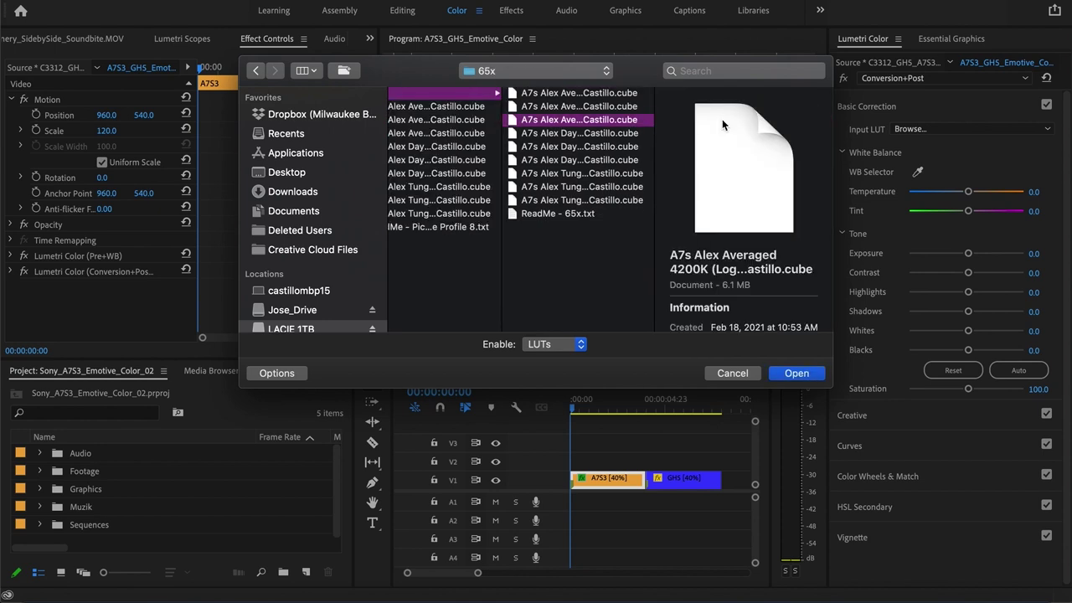
click(607, 148)
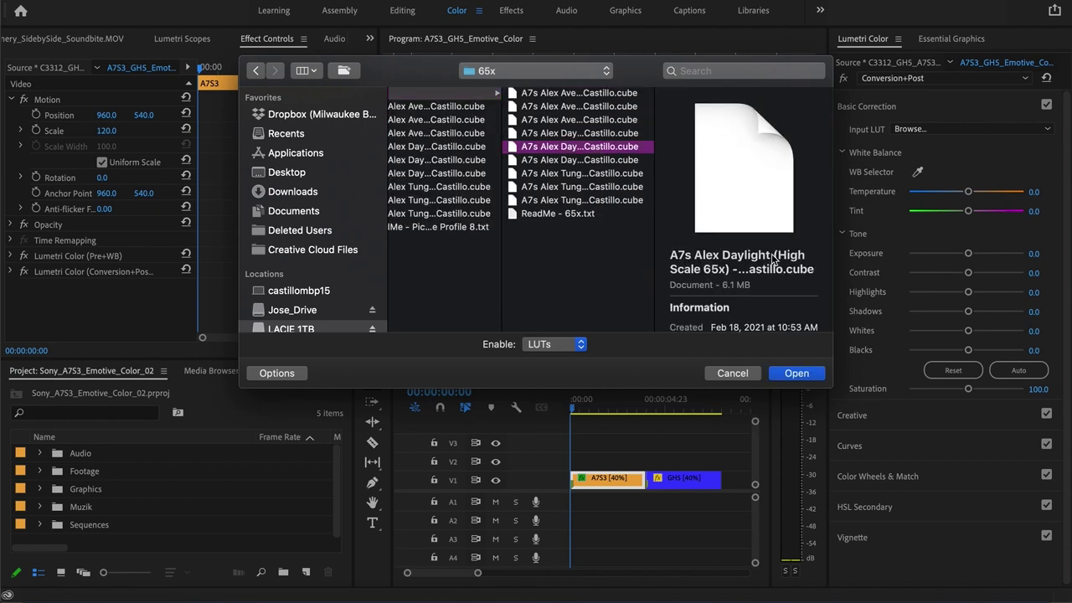
click(790, 375)
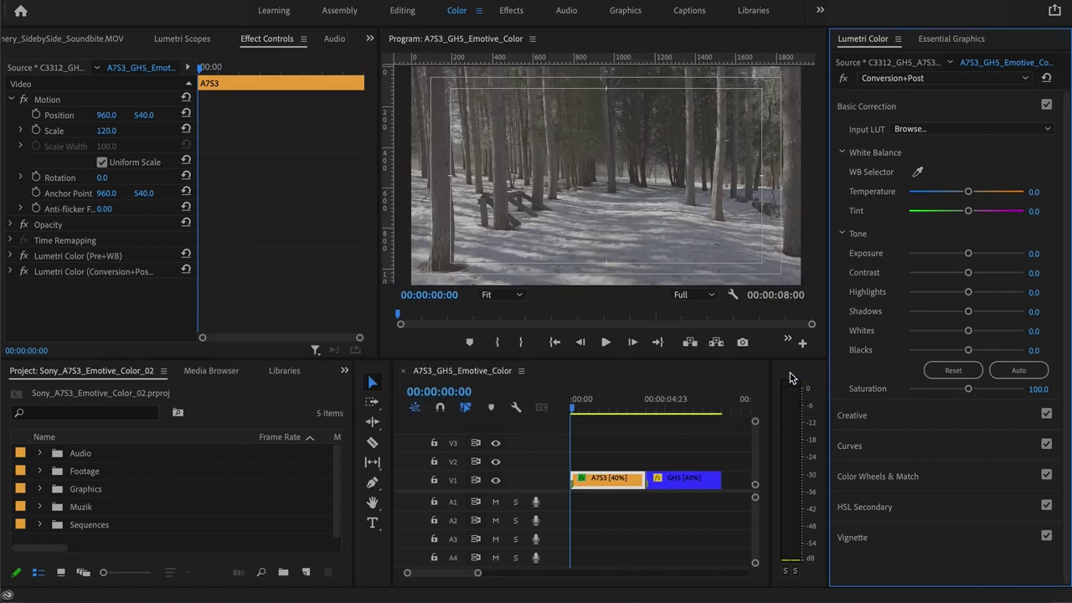
click(185, 39)
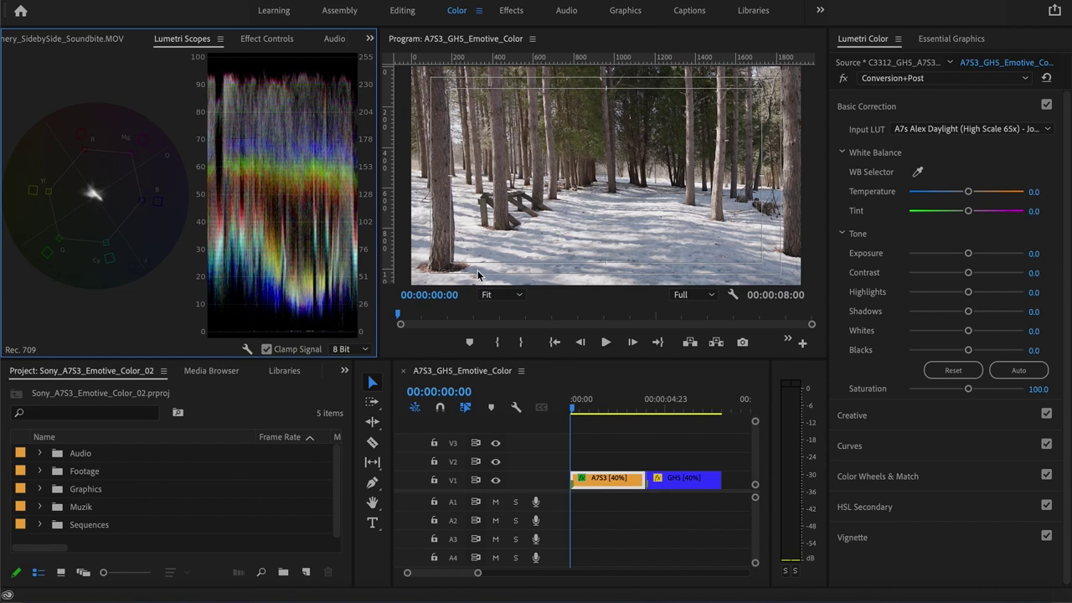
Switch to Finder and browse the Supporting Files folder to examine the Auto Black Level [POST] LUTs
click(5, 582)
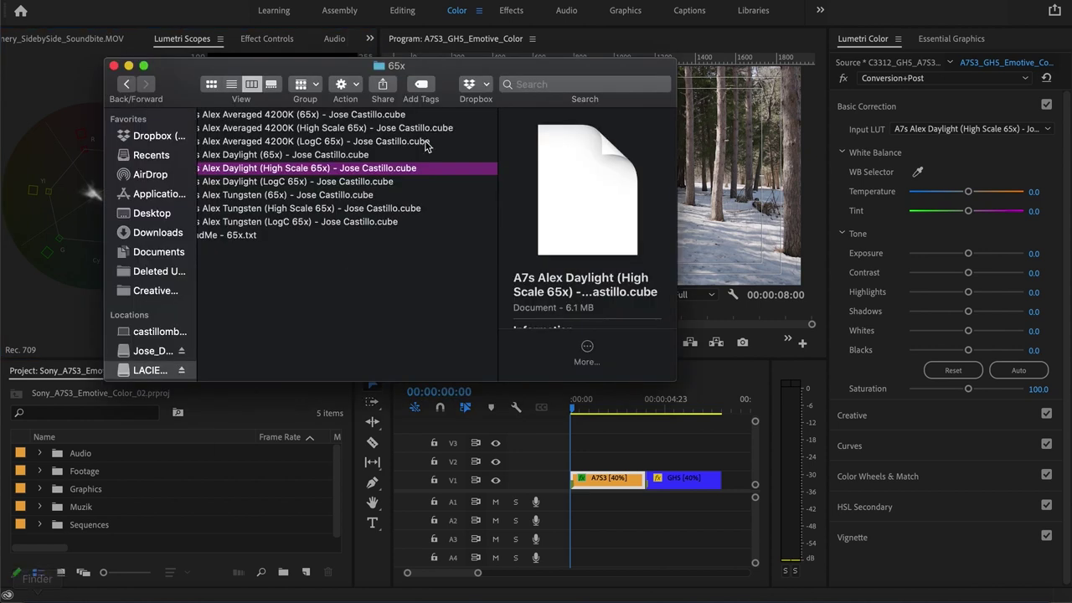
key(Left)
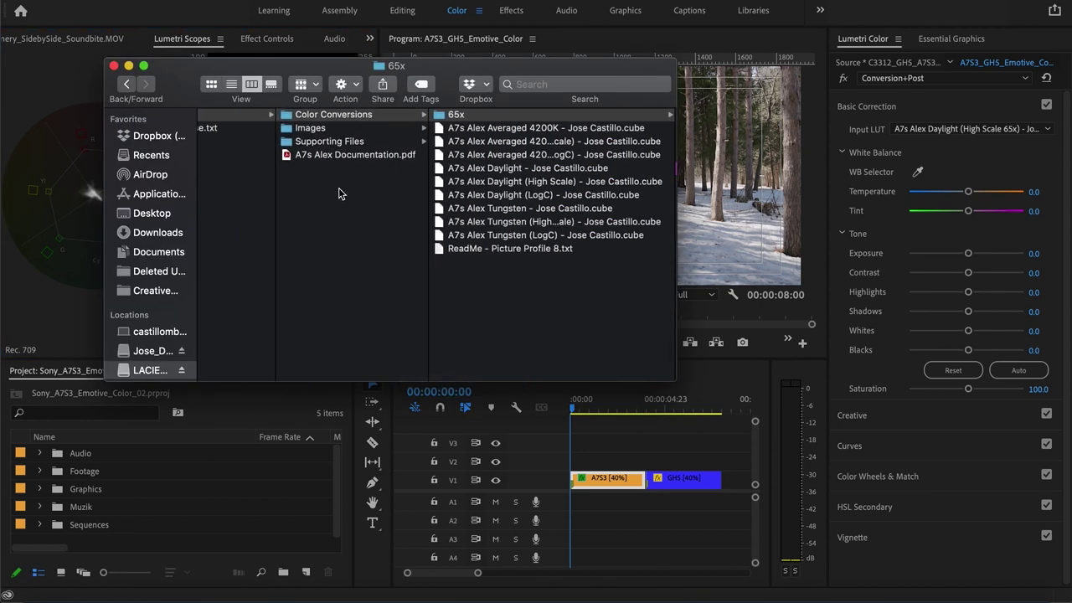
click(350, 143)
click(499, 117)
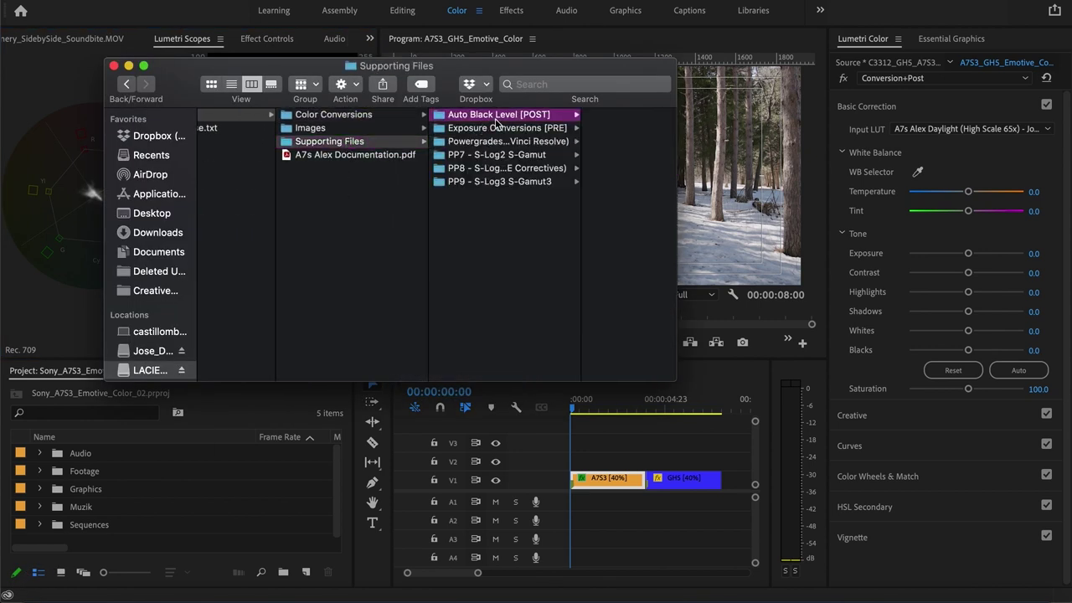
click(568, 120)
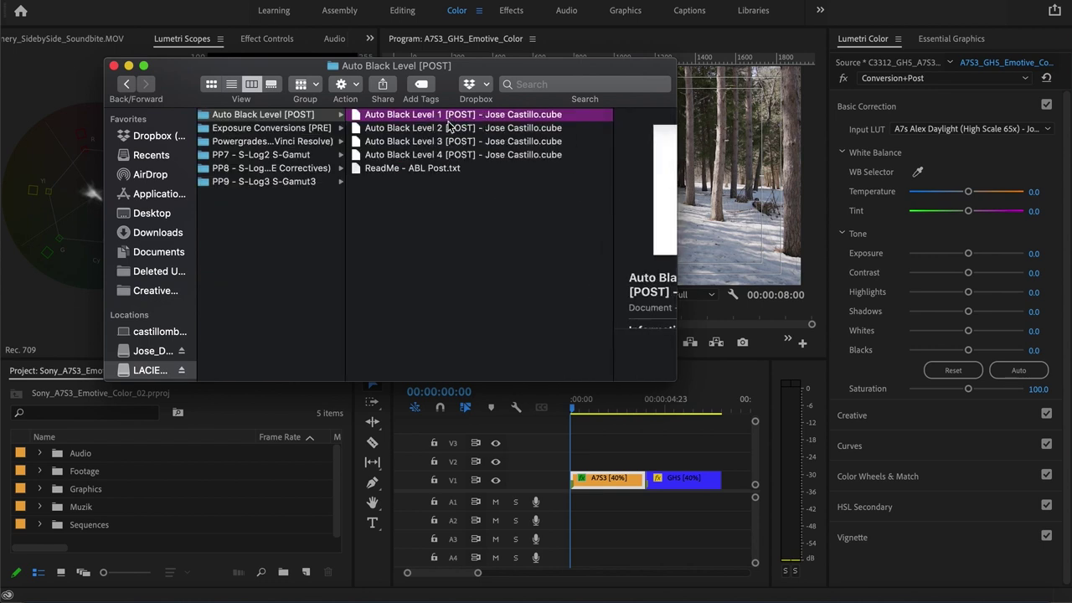
In Premiere Pro, set the Lumetri Scopes waveform type to Luma
click(554, 3)
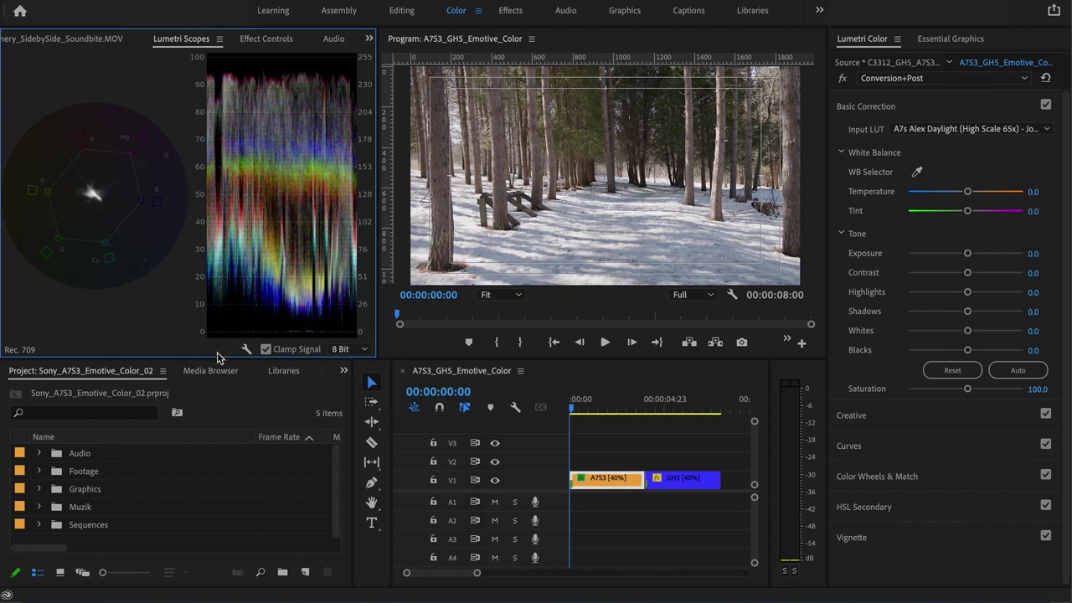
click(246, 349)
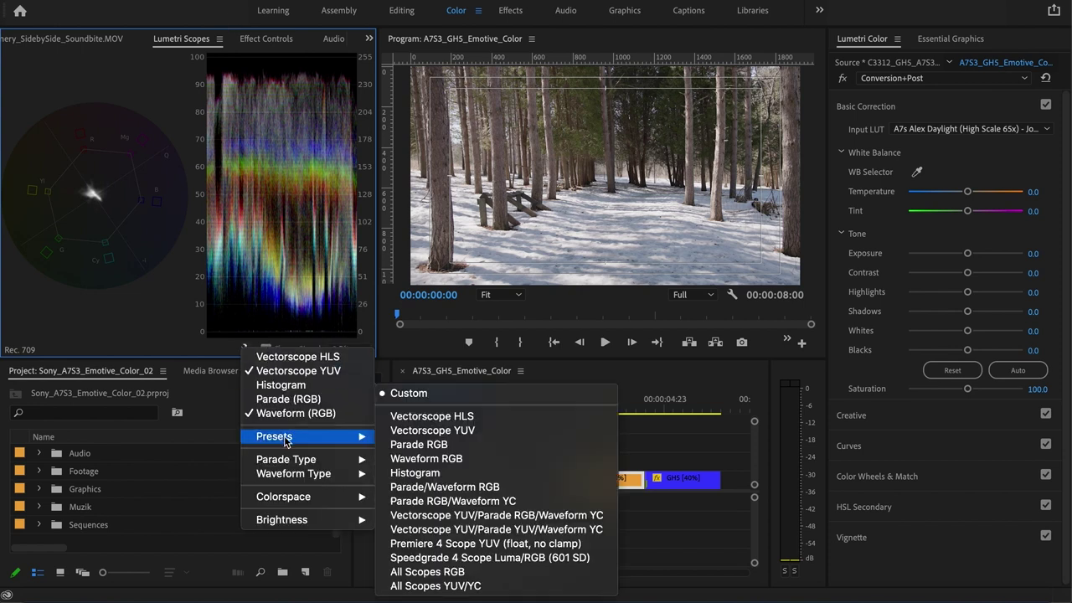
mouse_move(293, 474)
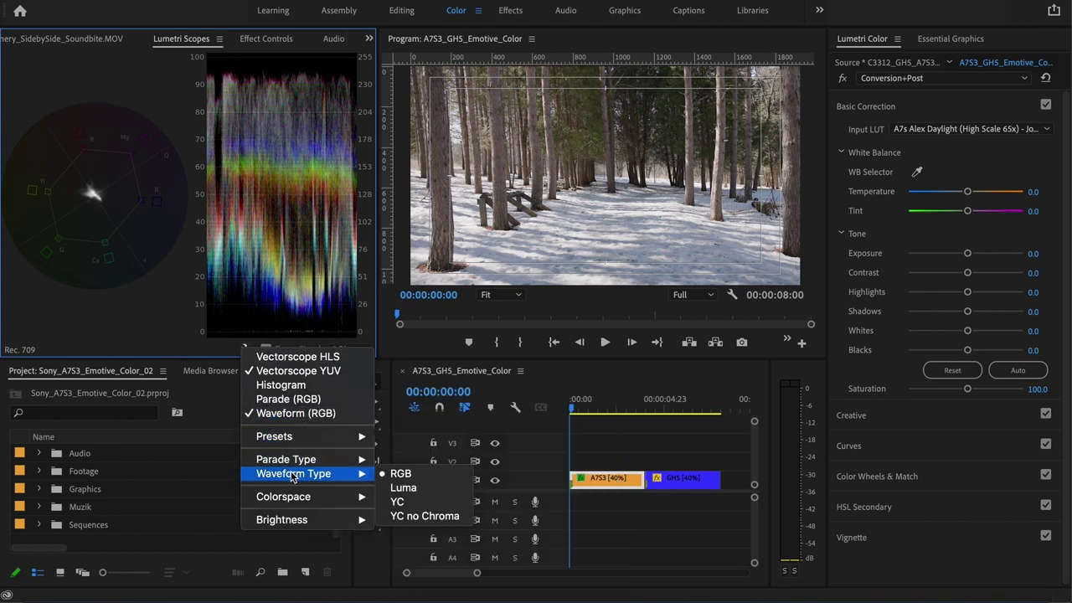
click(399, 490)
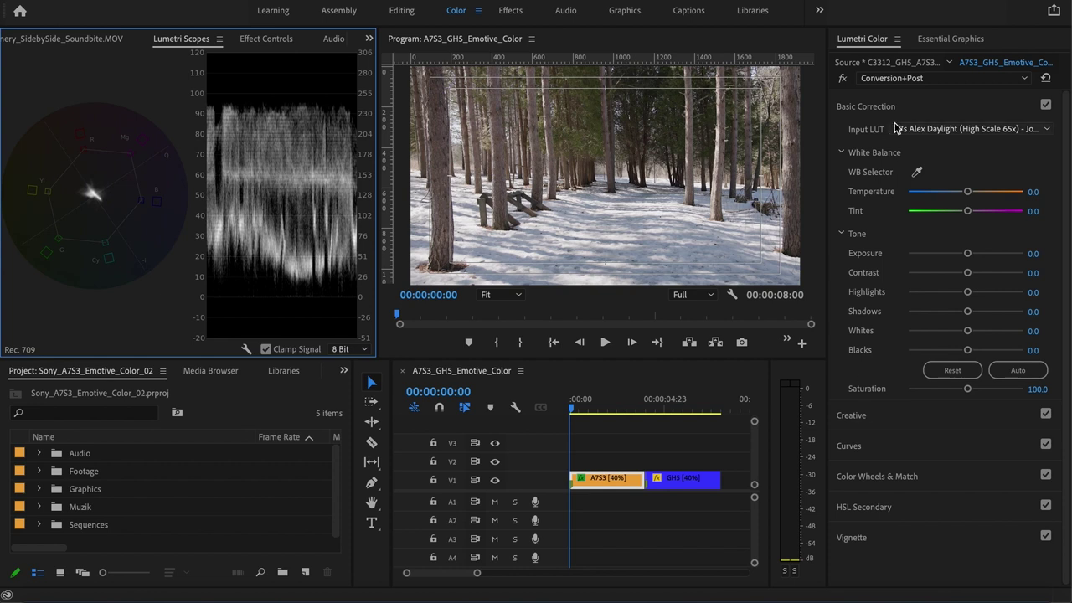
Load Auto Black Level 1 [POST] from Supporting Files as the Creative Look of the Conversion+Post effect
click(896, 78)
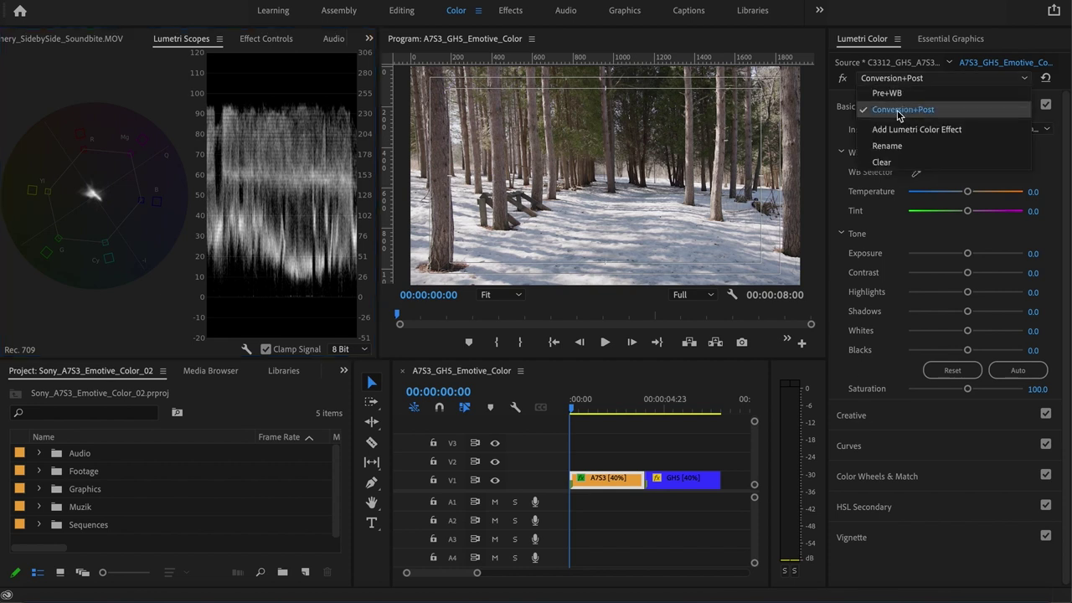
click(901, 112)
click(863, 414)
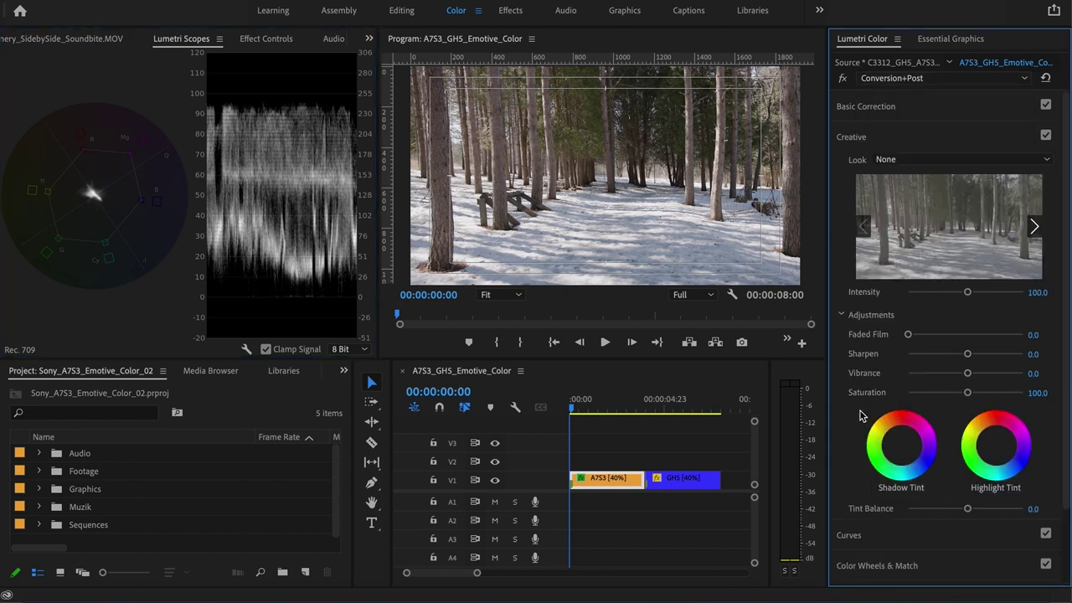
click(888, 159)
click(867, 214)
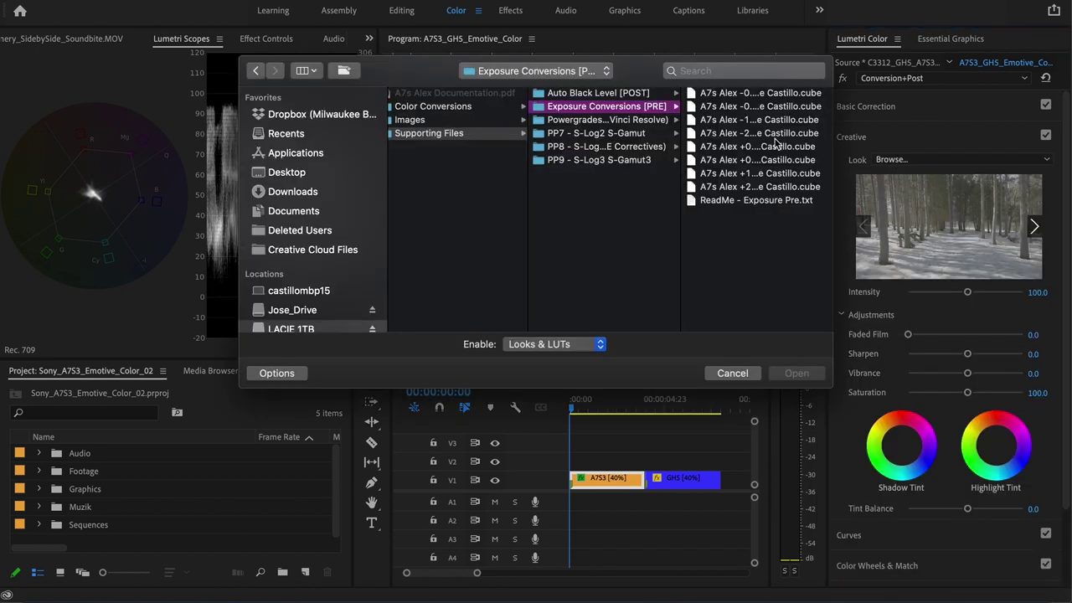
click(645, 96)
click(726, 98)
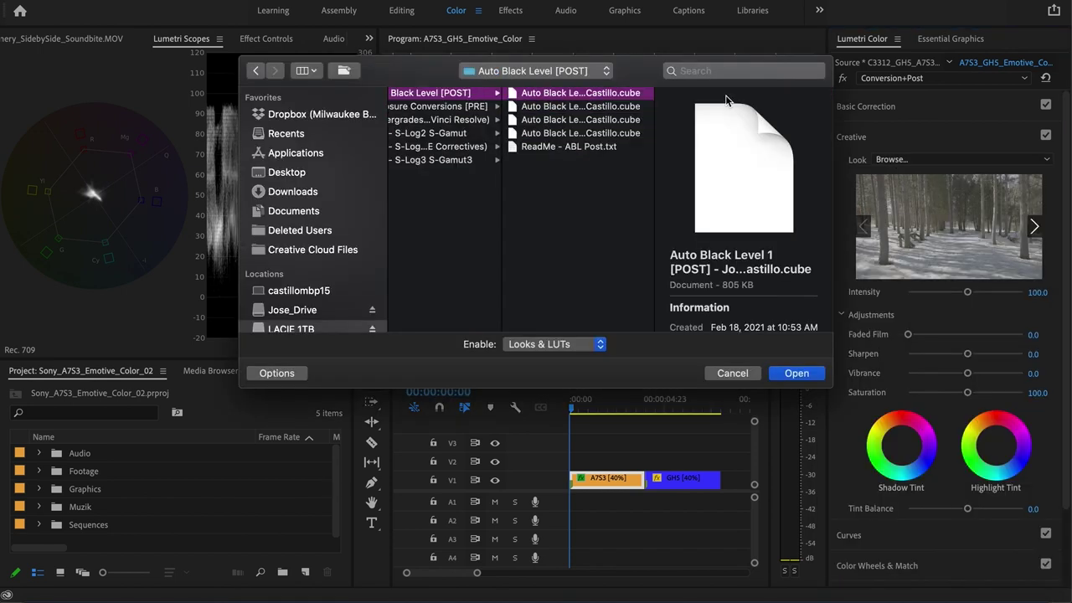
click(588, 107)
click(587, 93)
click(790, 371)
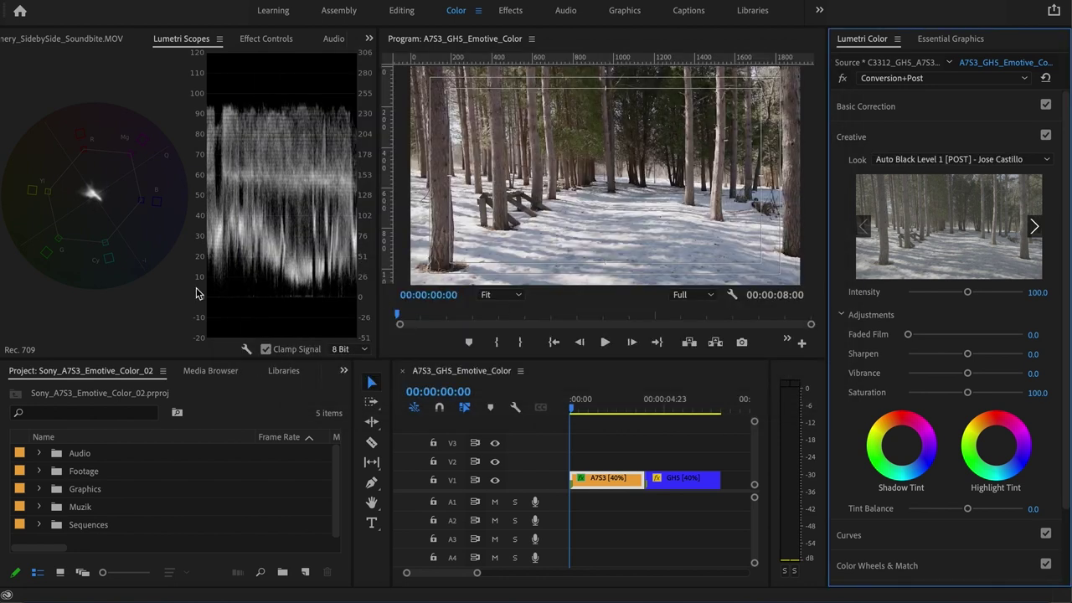
Load Auto Black Level 2 [POST] as the Creative Look and enlarge the Lumetri Scopes area in width and height
click(943, 161)
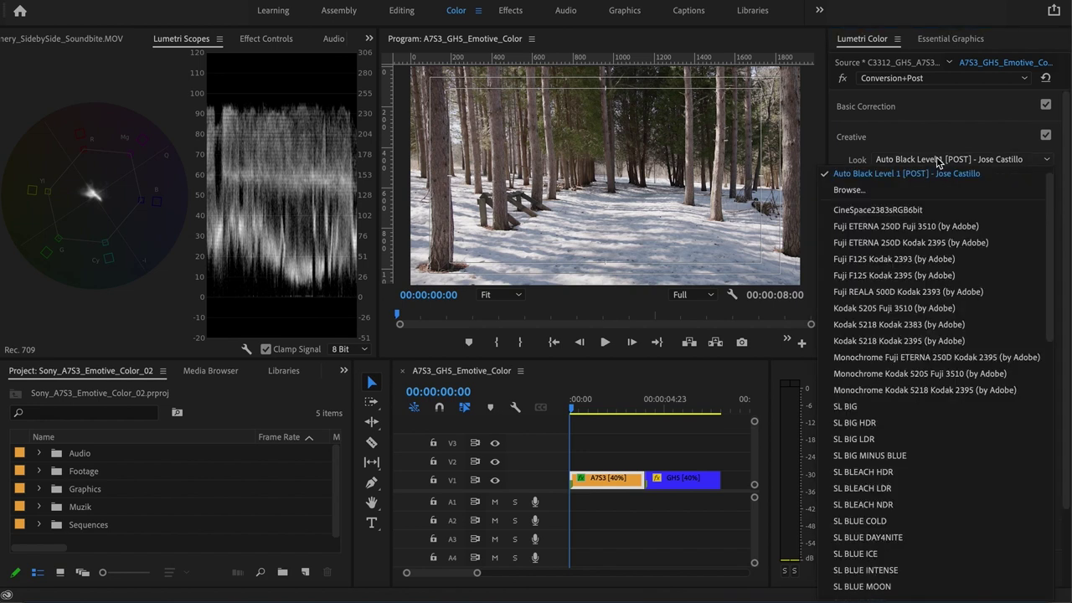
click(886, 184)
click(500, 106)
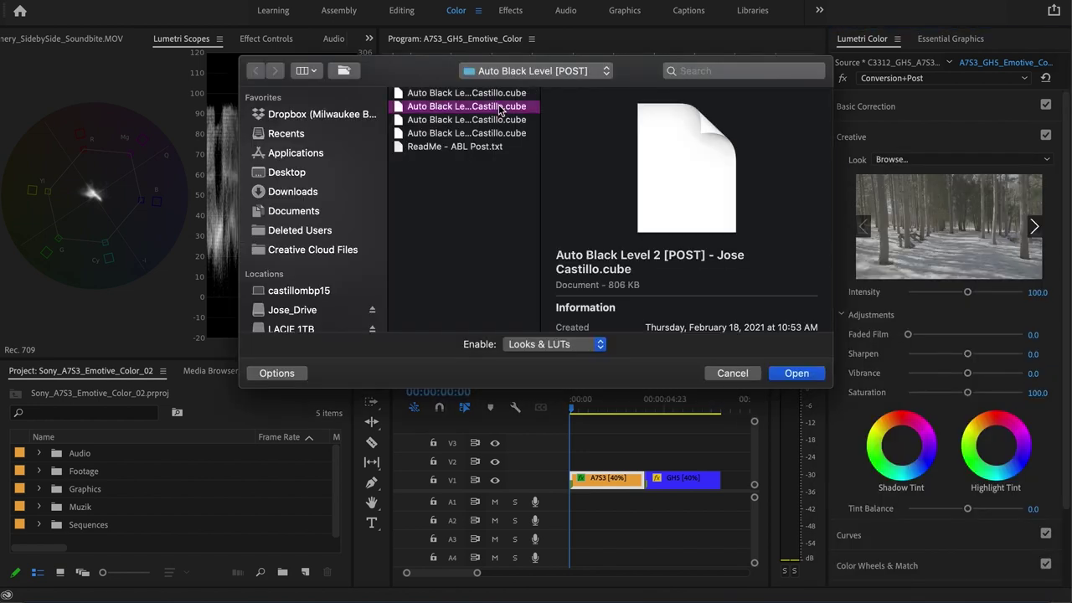
click(783, 372)
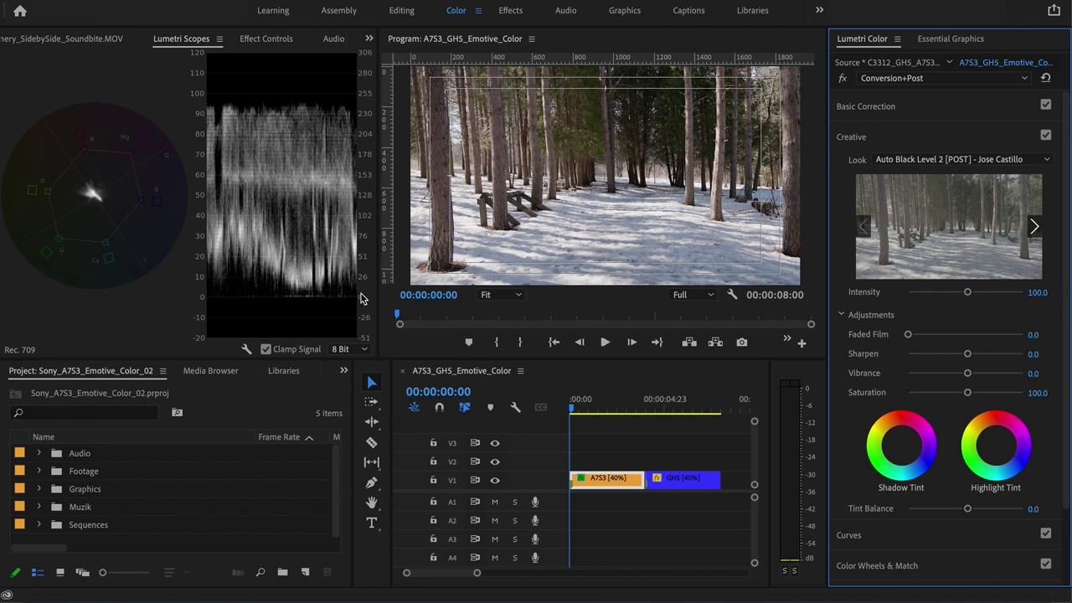
drag(378, 307, 421, 304)
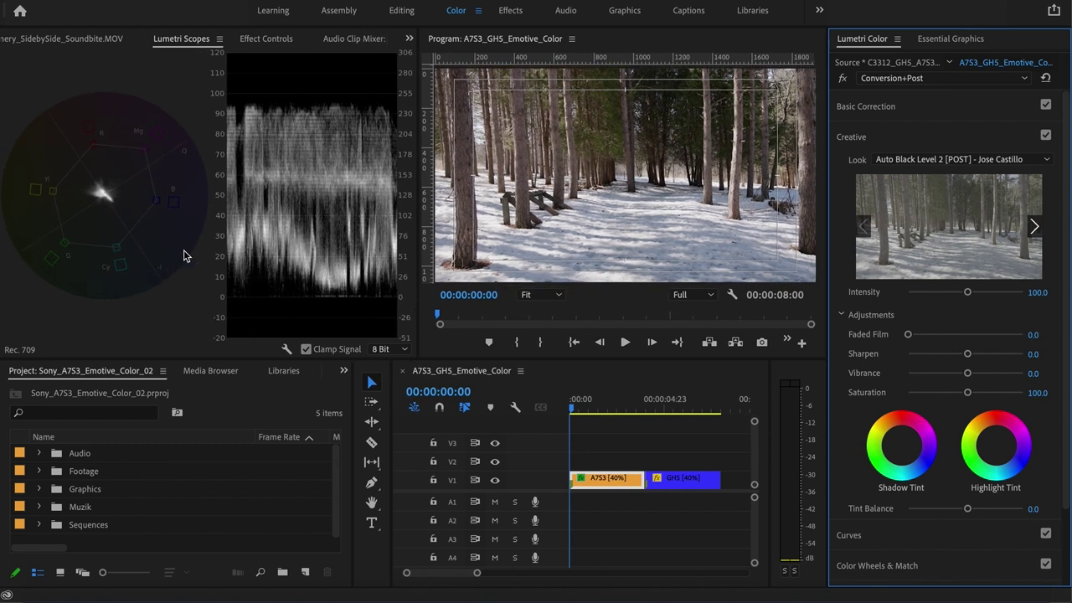
drag(198, 360, 192, 409)
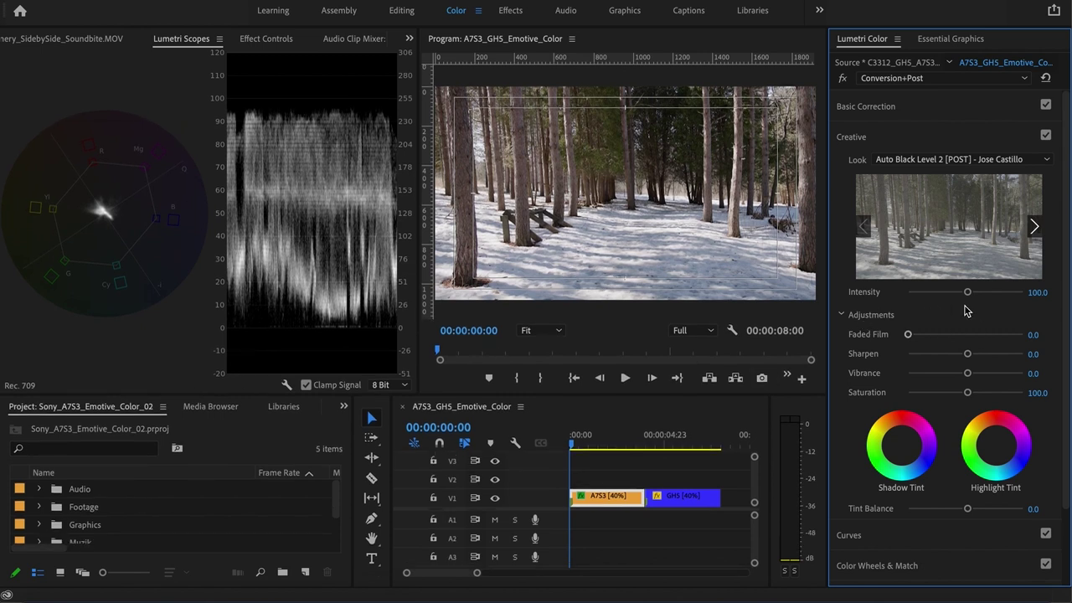
Collapse the Creative section and fine-tune the Shadows and Midtones luminance in Color Wheels & Match
click(854, 138)
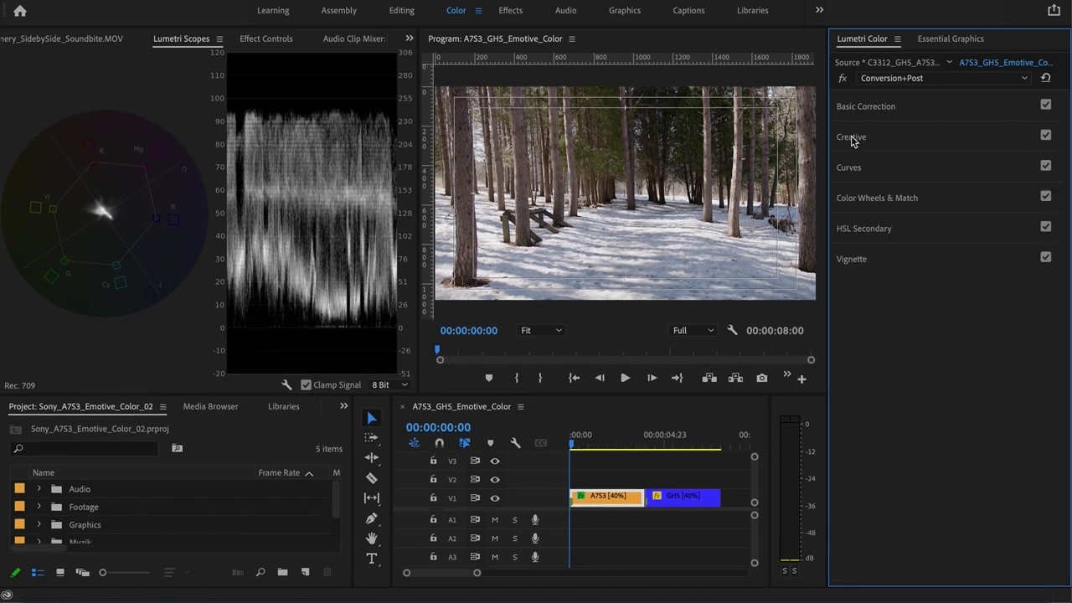
click(865, 201)
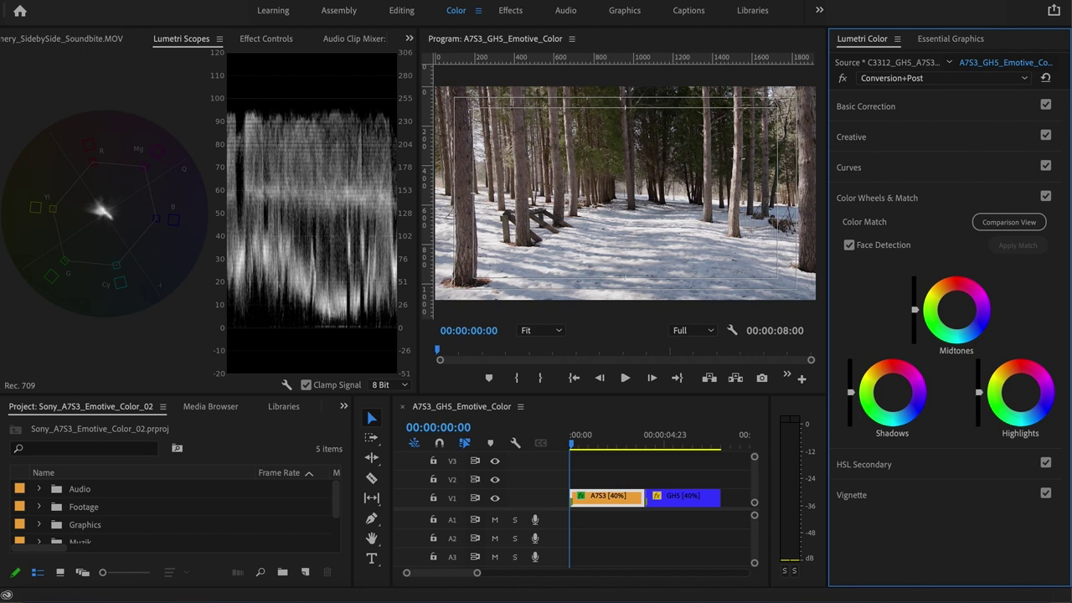
drag(851, 391, 851, 393)
drag(852, 396, 852, 394)
drag(915, 309, 915, 311)
Hide the Vectorscope YUV and lower the Highlights luminance until the Luma waveform peaks just above 80
click(287, 385)
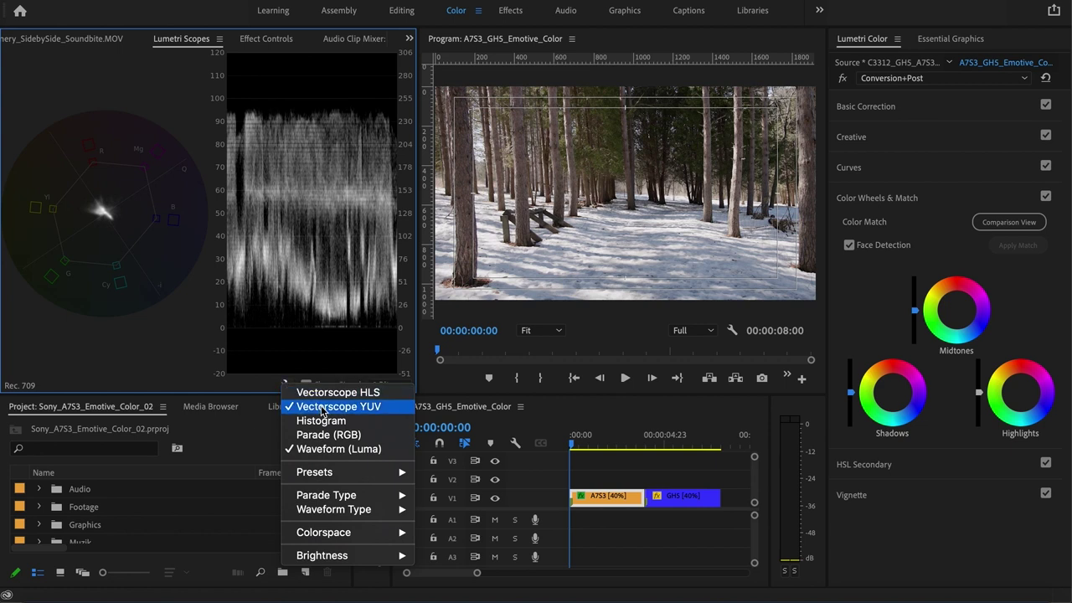
click(323, 407)
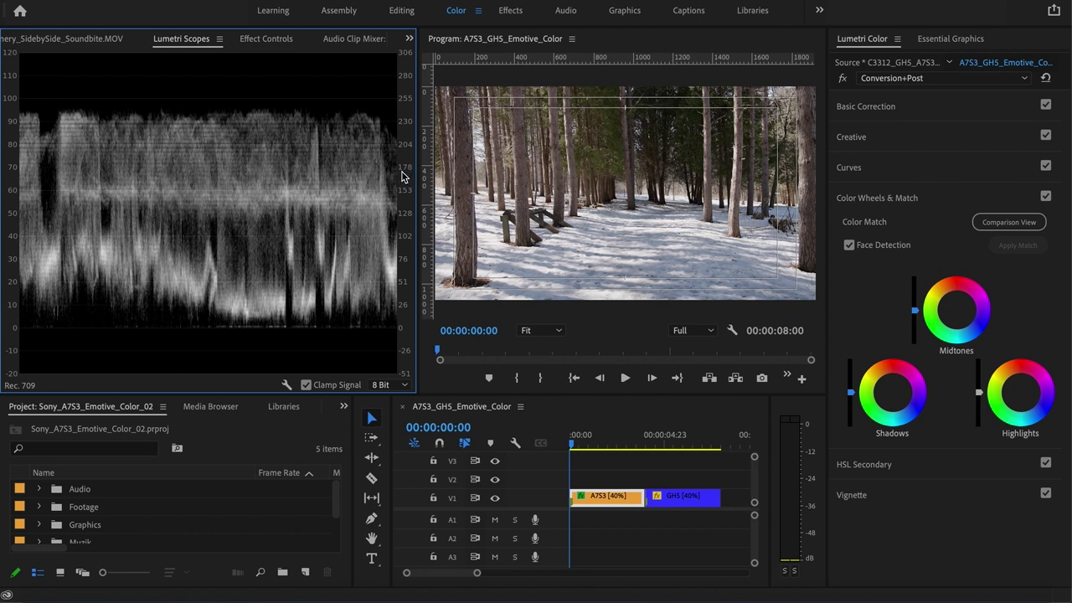
click(974, 395)
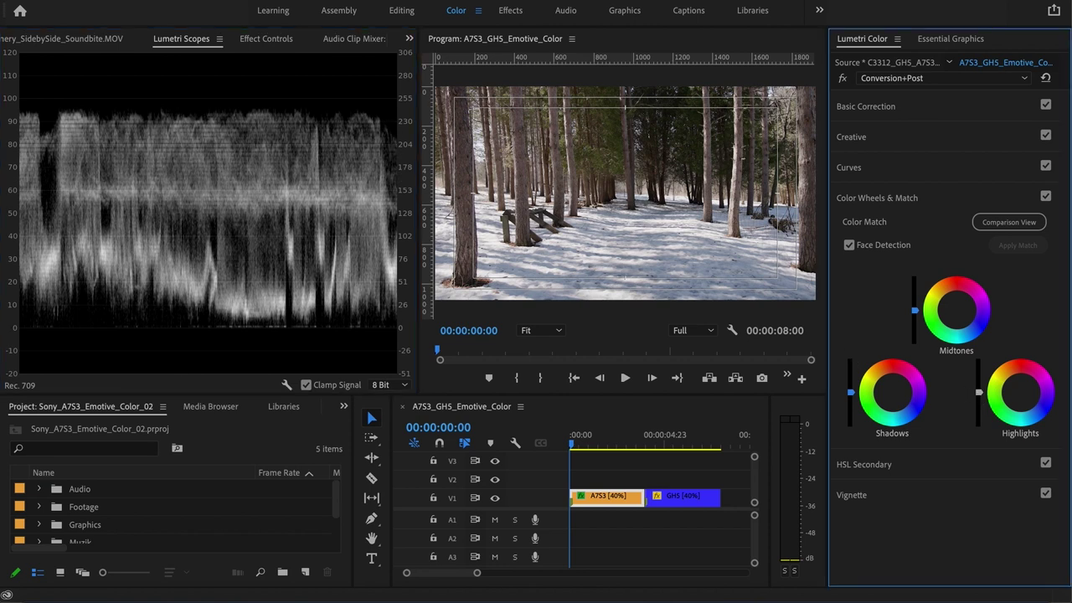
drag(978, 392, 981, 399)
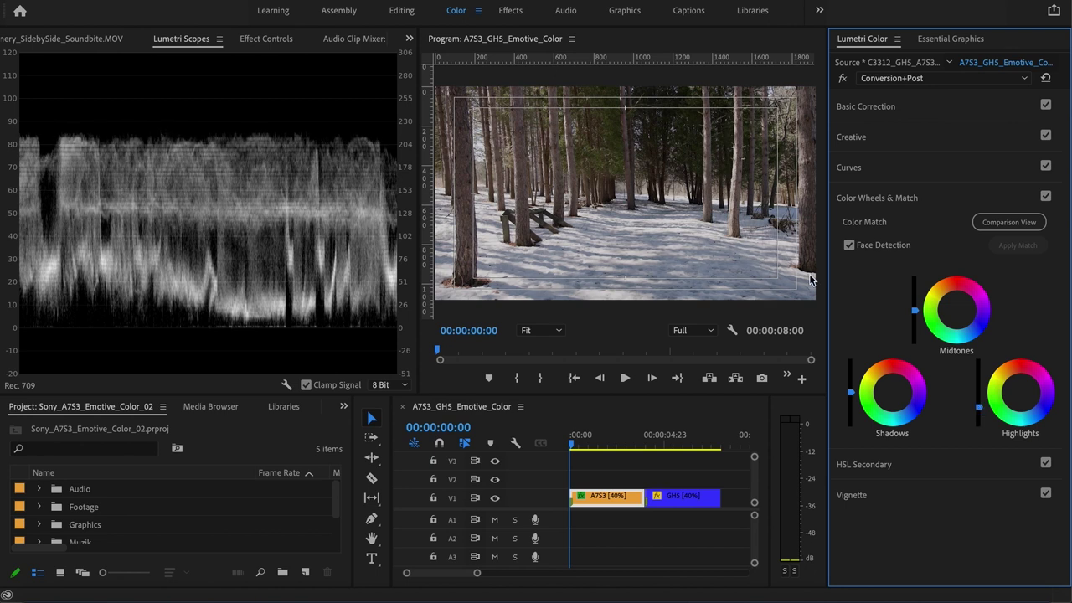
Close Color Wheels & Match, expand Basic Correction and make Pre+WB the active Lumetri effect
click(865, 192)
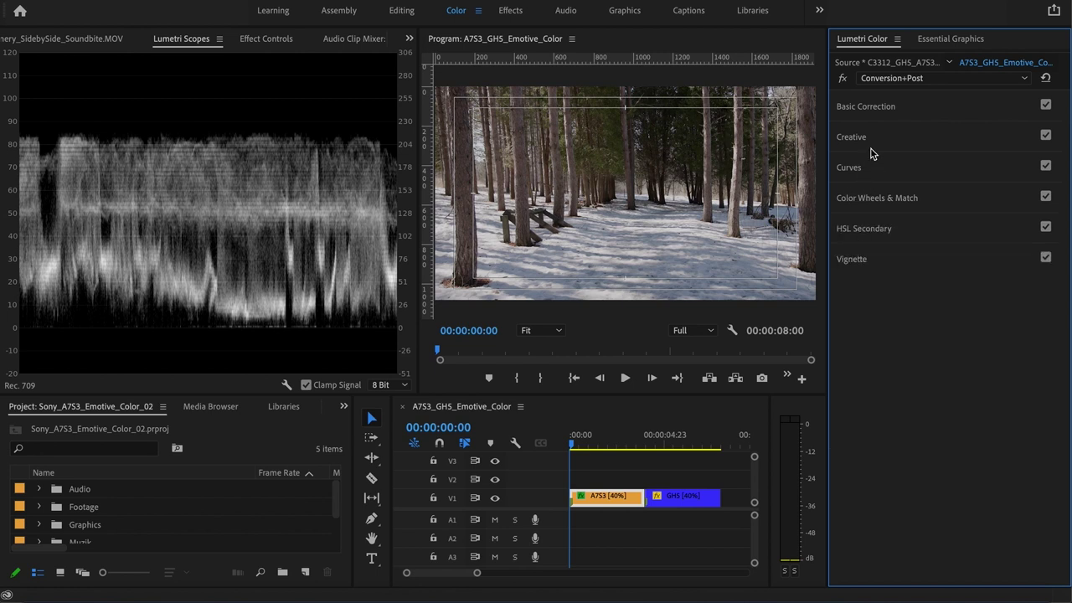
click(888, 106)
click(893, 79)
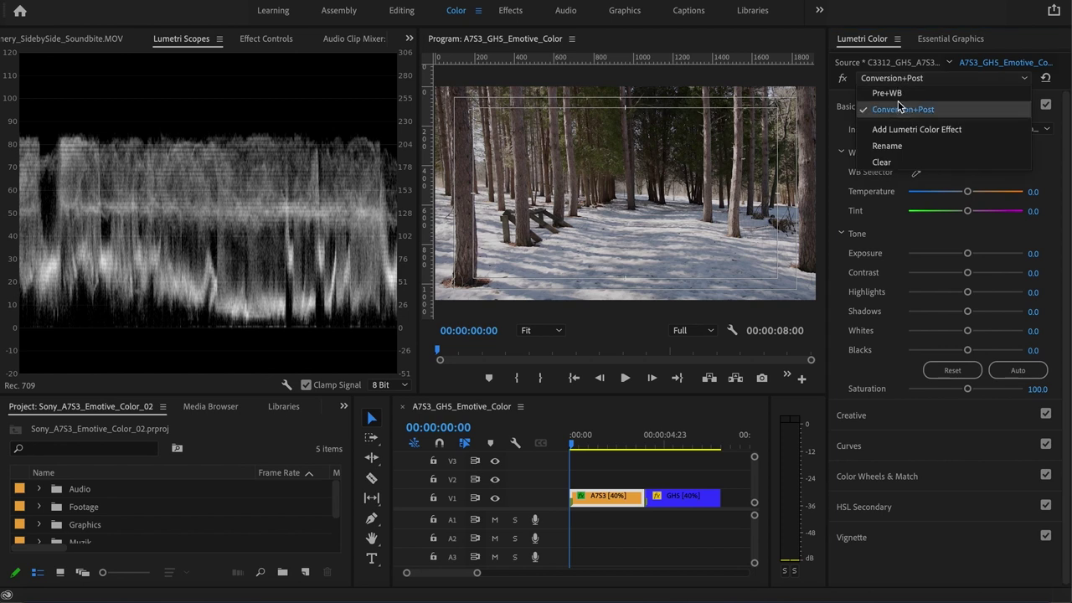
click(887, 93)
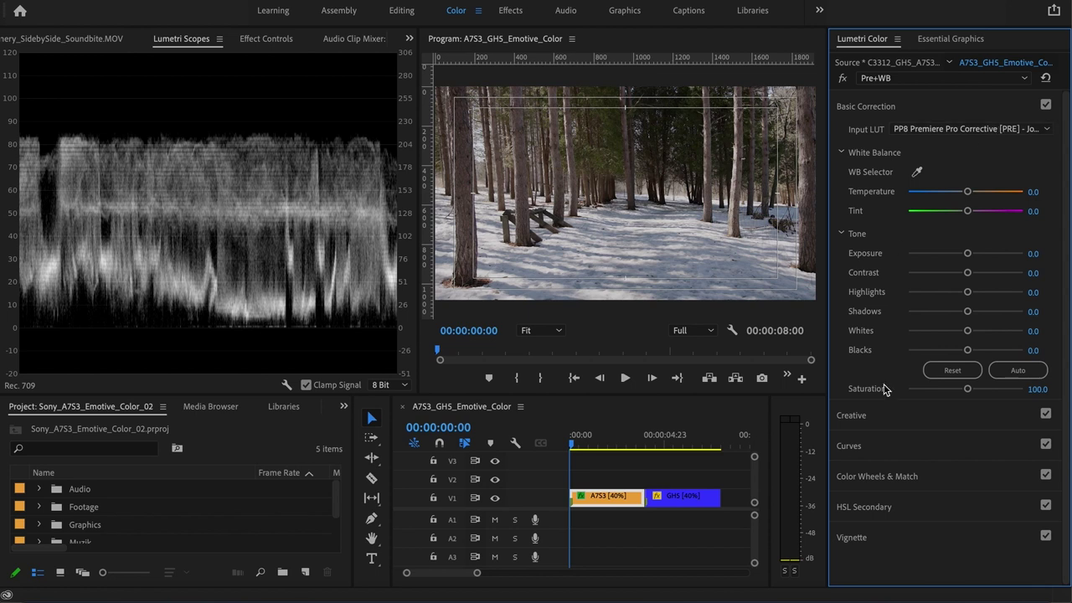
Check the Creative Look and Input LUT of the Pre+WB effect and show the Vectorscope YUV beside the waveform
click(868, 419)
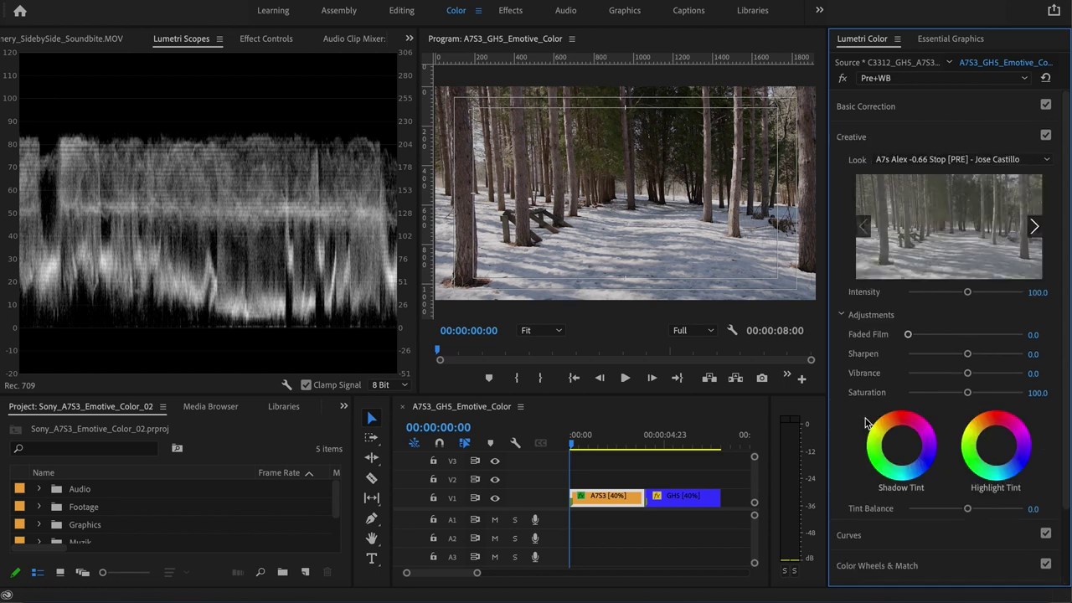
click(886, 139)
click(883, 109)
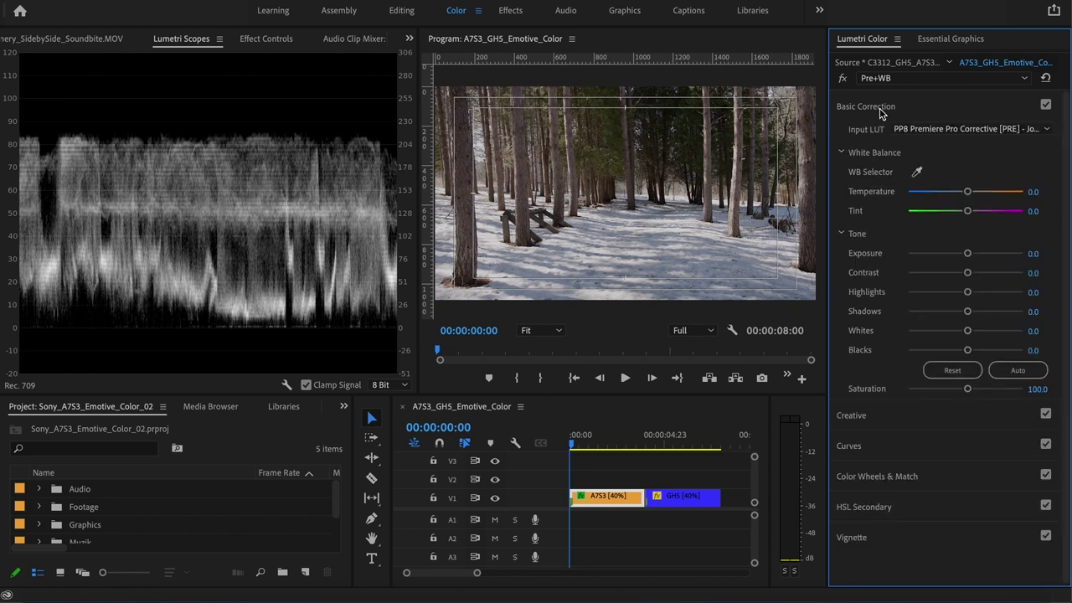
click(288, 384)
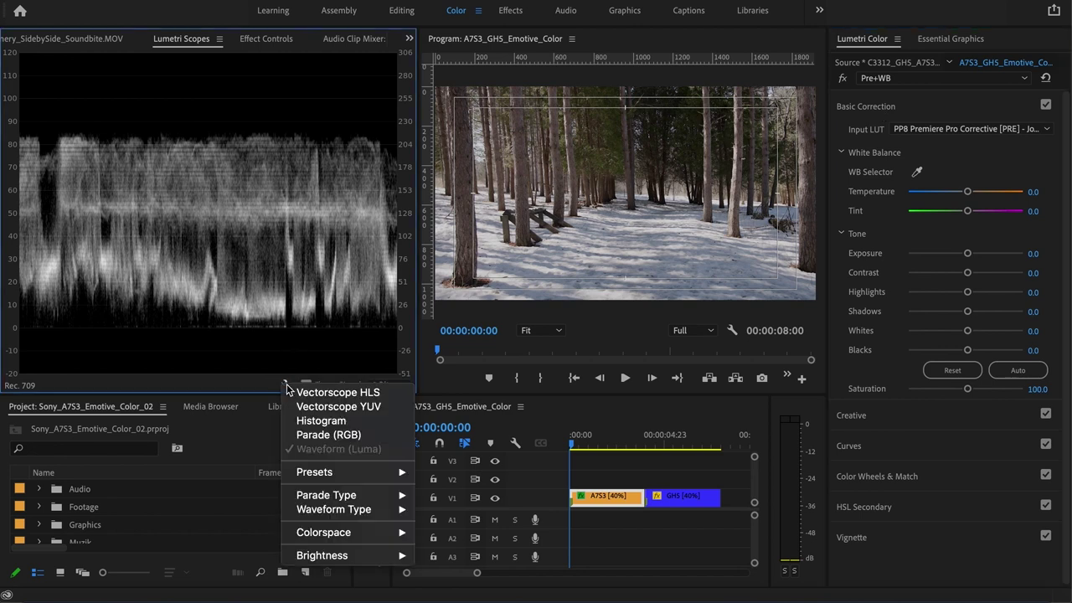
click(350, 409)
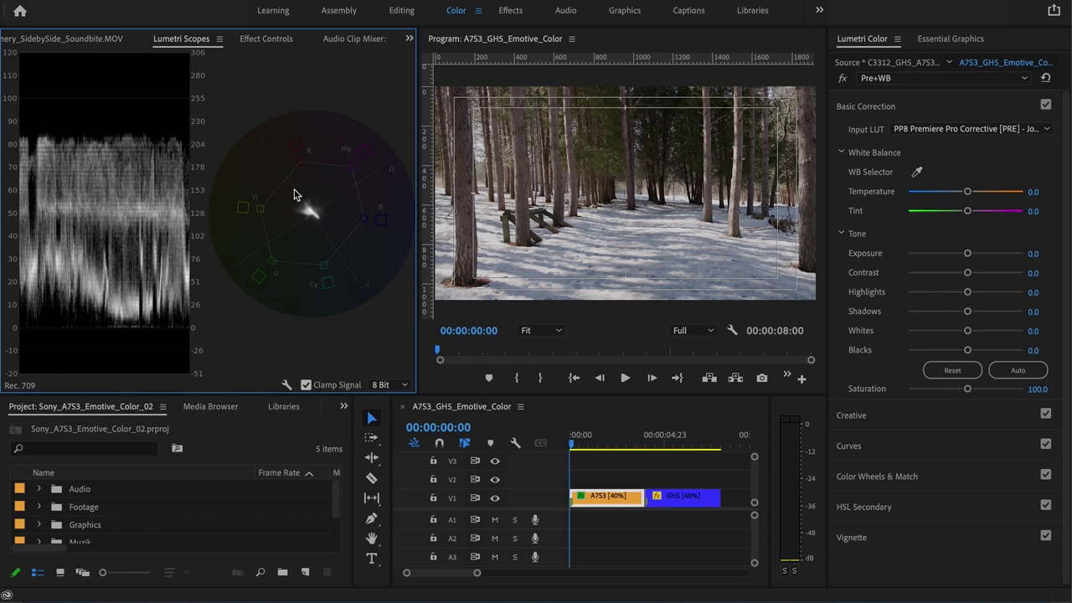
Compare the A7S3 clip with the Pre+WB and Conversion+Post Lumetri effects each toggled off and back on, and select Pre+WB
click(273, 38)
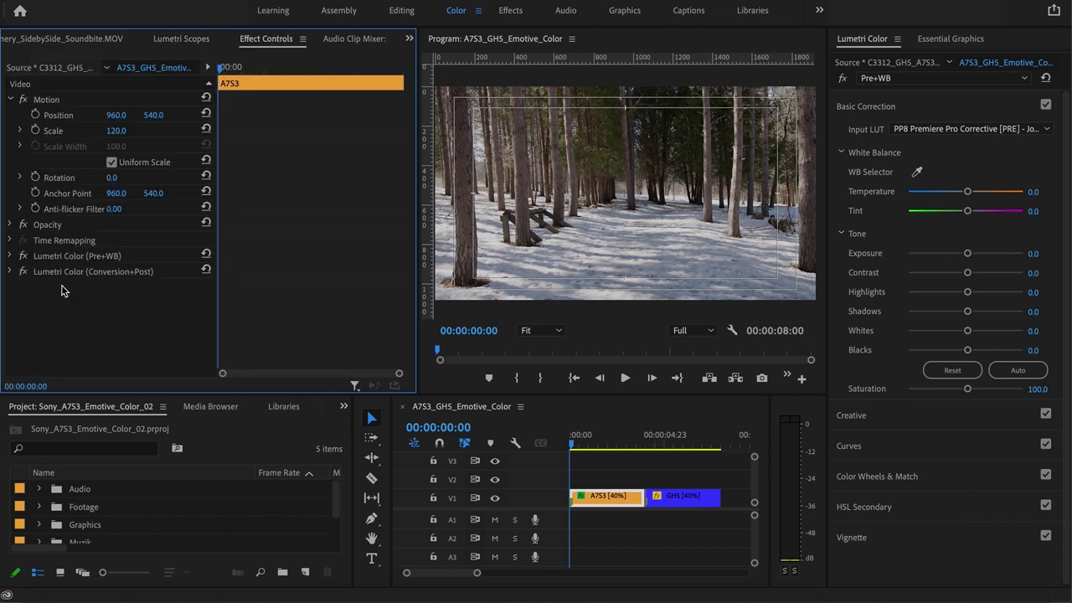
click(23, 256)
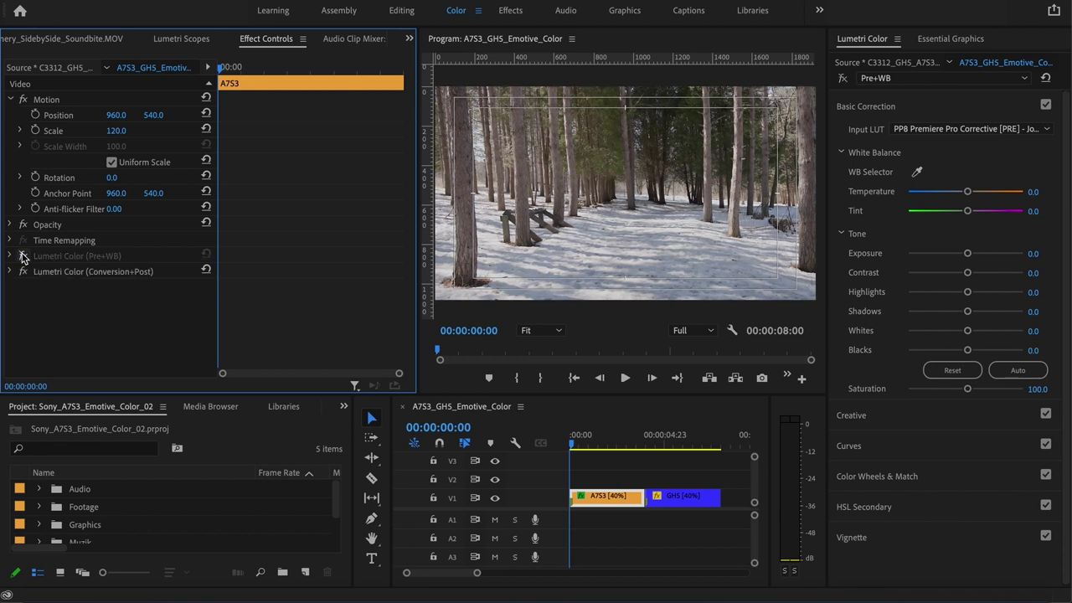
click(23, 256)
click(23, 273)
click(24, 272)
click(64, 271)
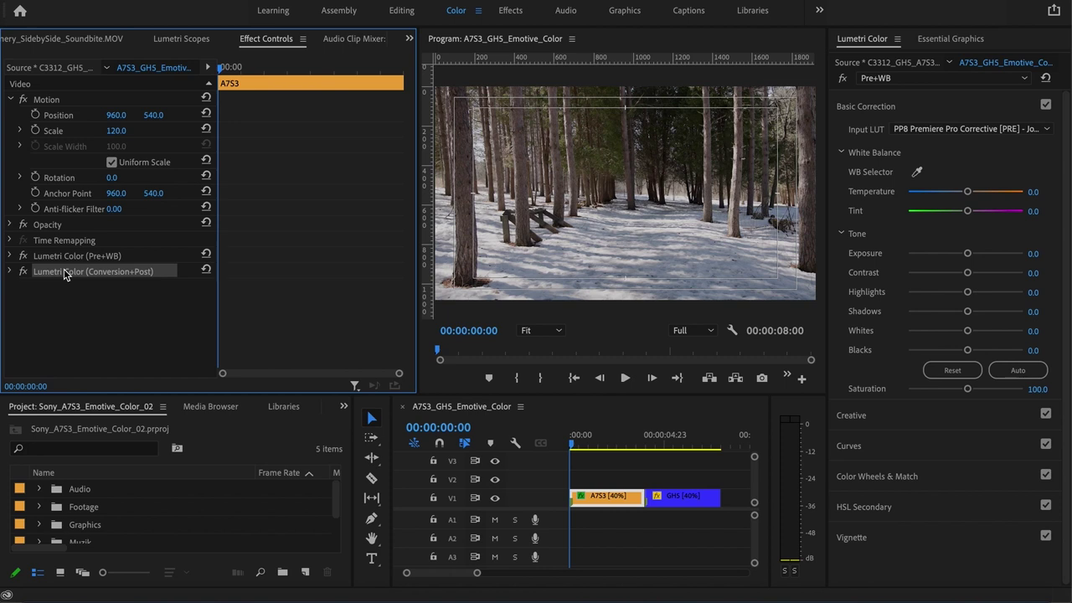
click(71, 255)
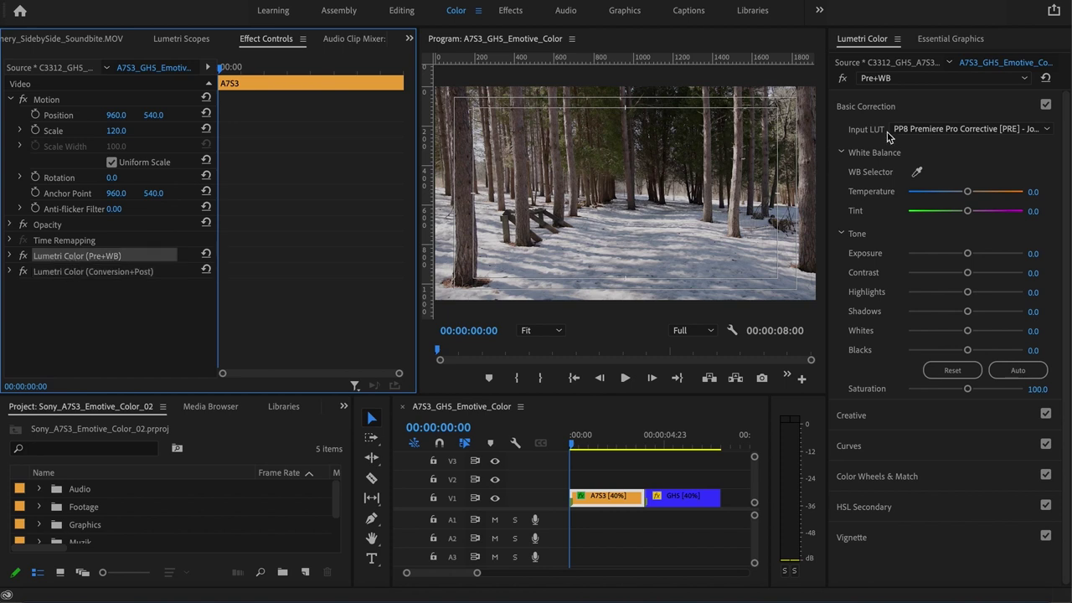
Switch the A7S3 clip's active Lumetri effect to Conversion+Post and back to Pre+WB
click(99, 271)
click(922, 78)
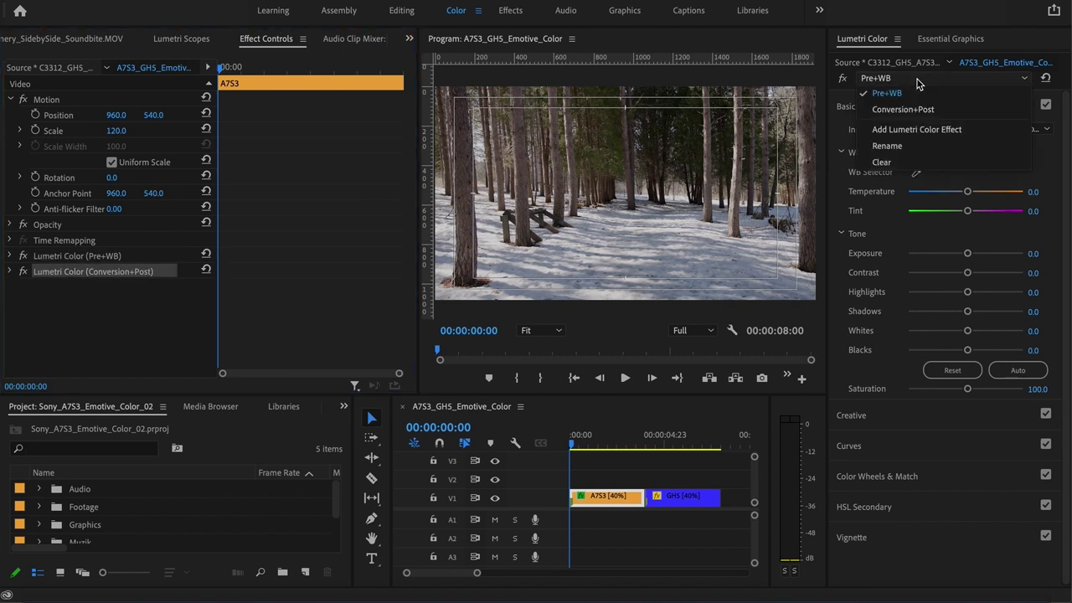
click(911, 110)
click(907, 78)
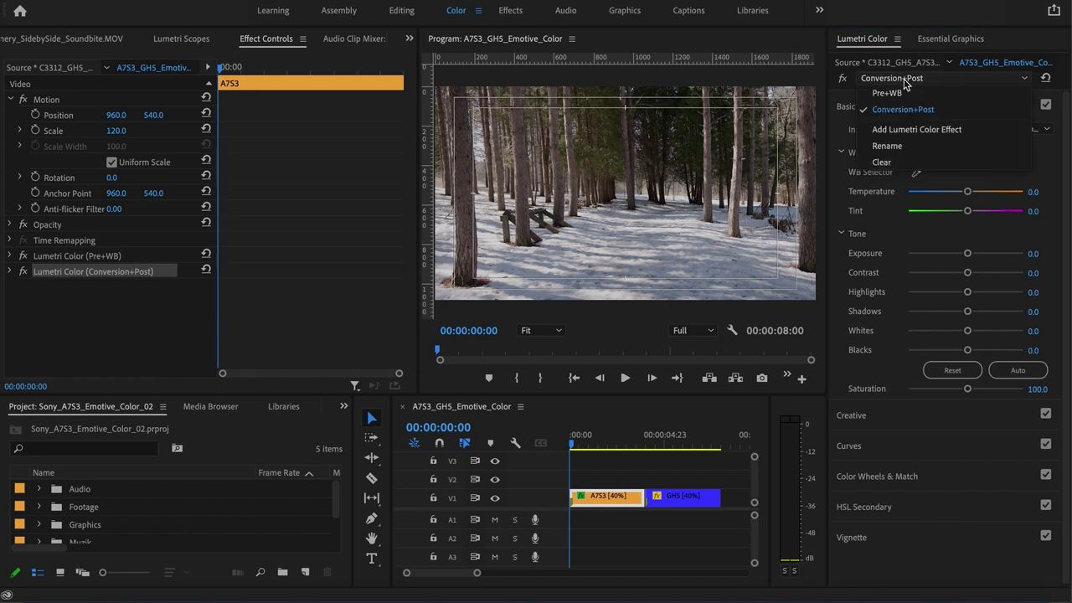
click(897, 92)
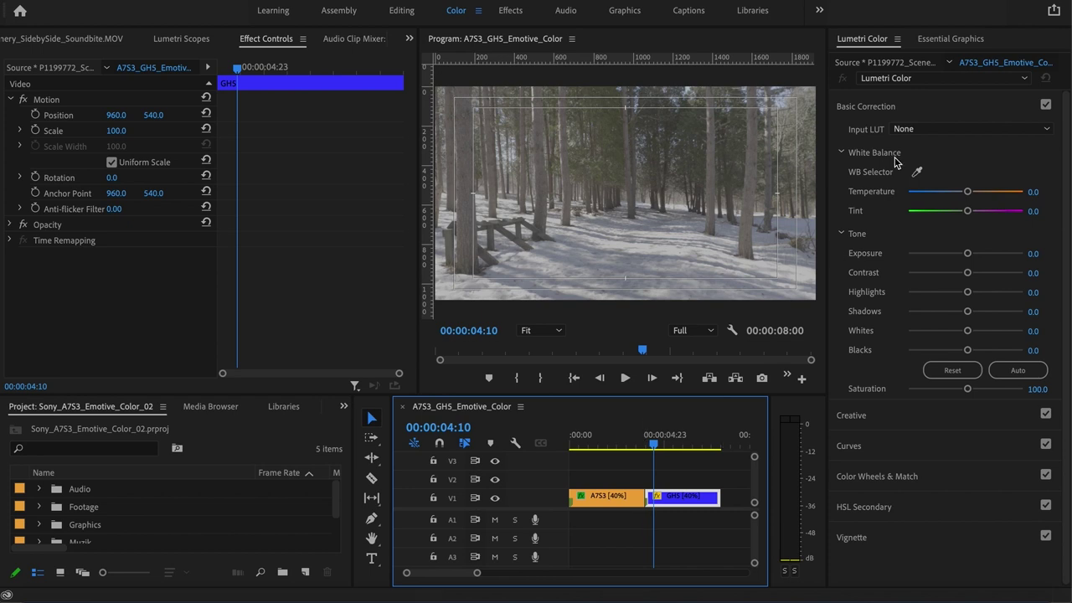
Look into the Creative section for the GH5 clip, return to Basic Correction and add a Lumetri Color effect
click(855, 414)
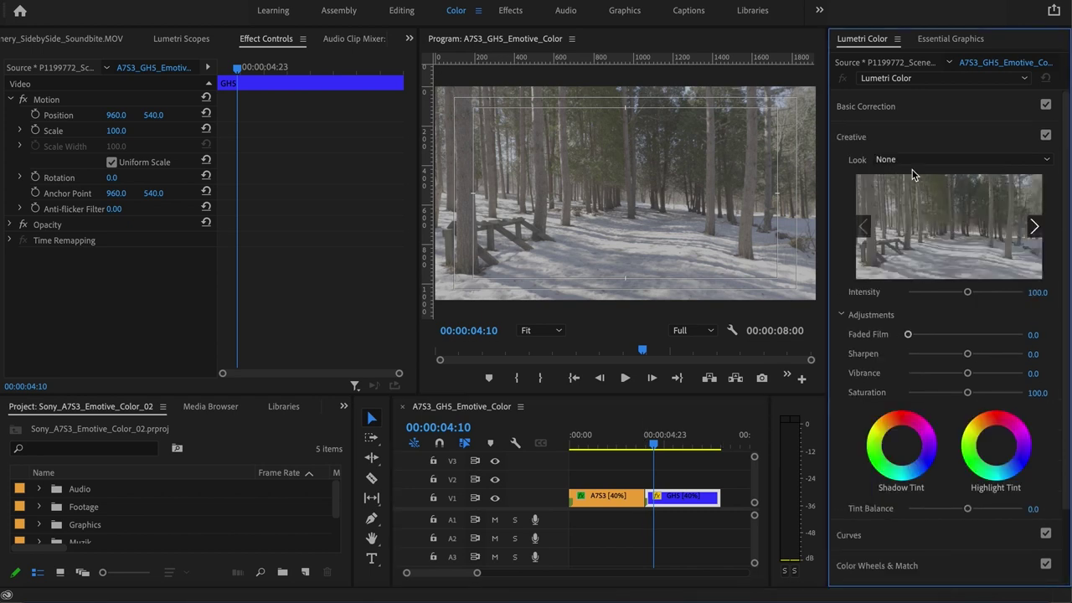
click(871, 107)
click(905, 78)
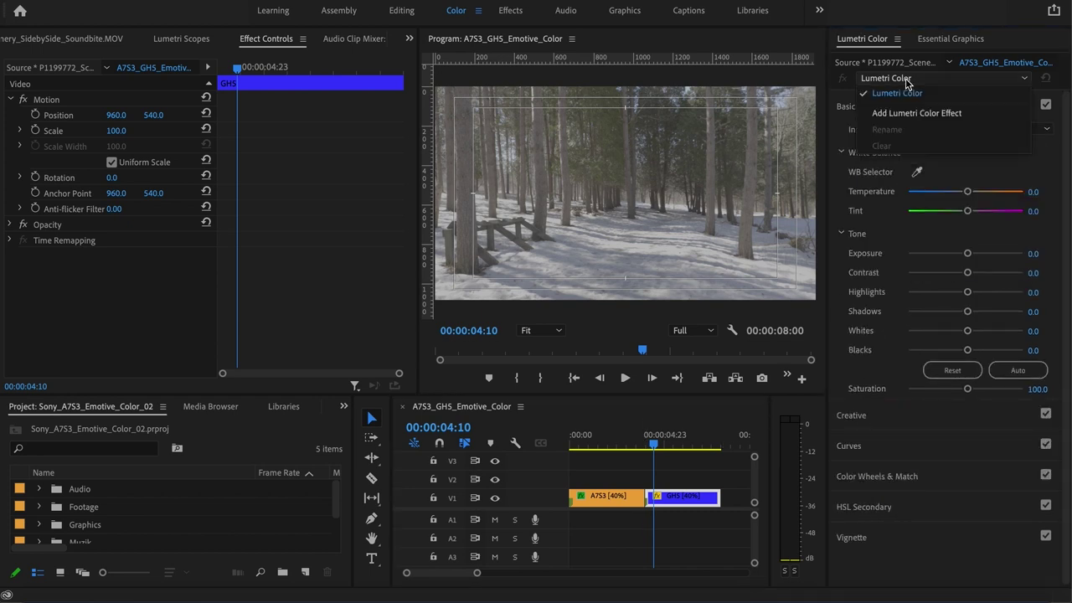
click(908, 112)
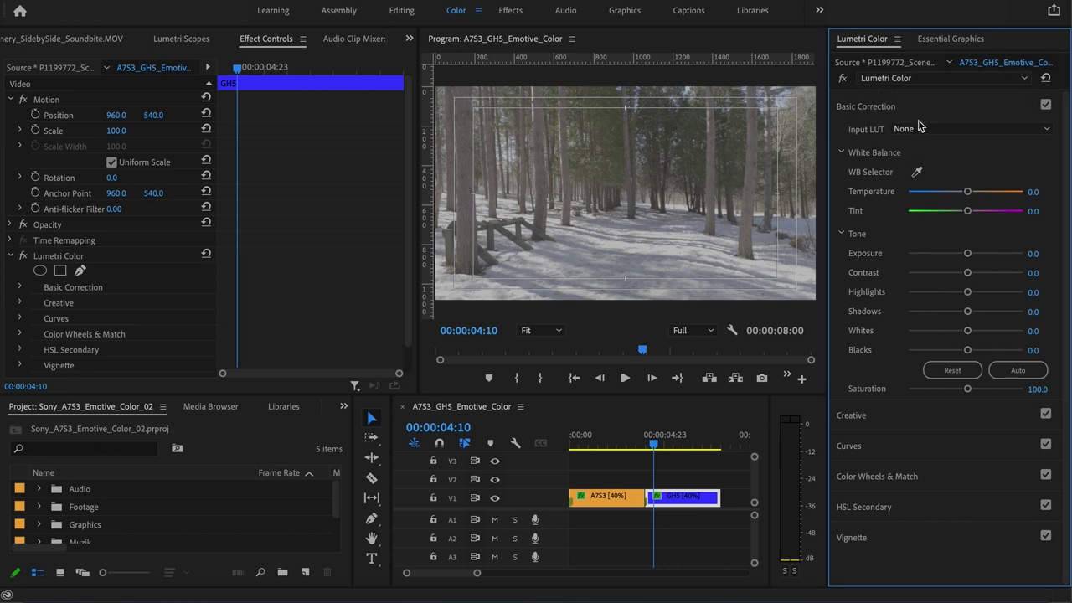
Rename the GH5 clip's Lumetri Color effect to Pre,WB,Post and collapse its settings in Effect Controls
click(921, 78)
click(910, 130)
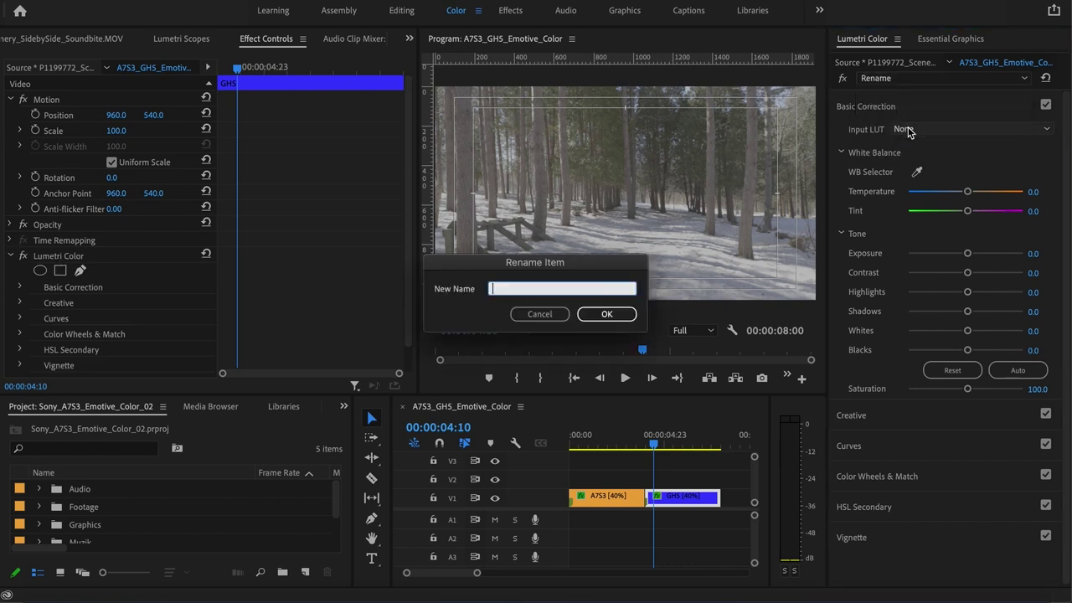
text(Pre,WB,Post)
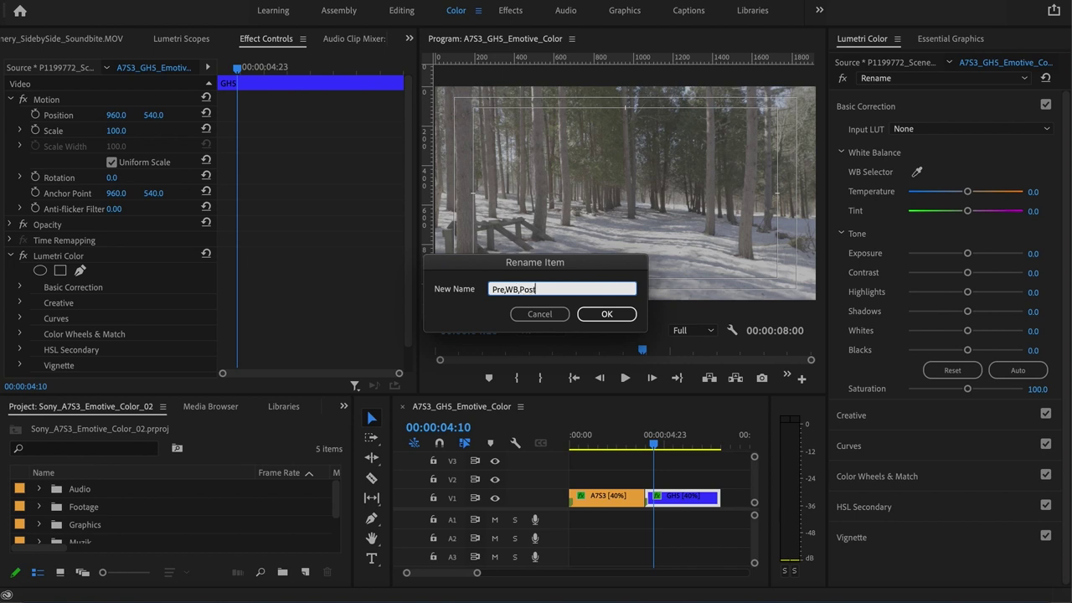
key(Return)
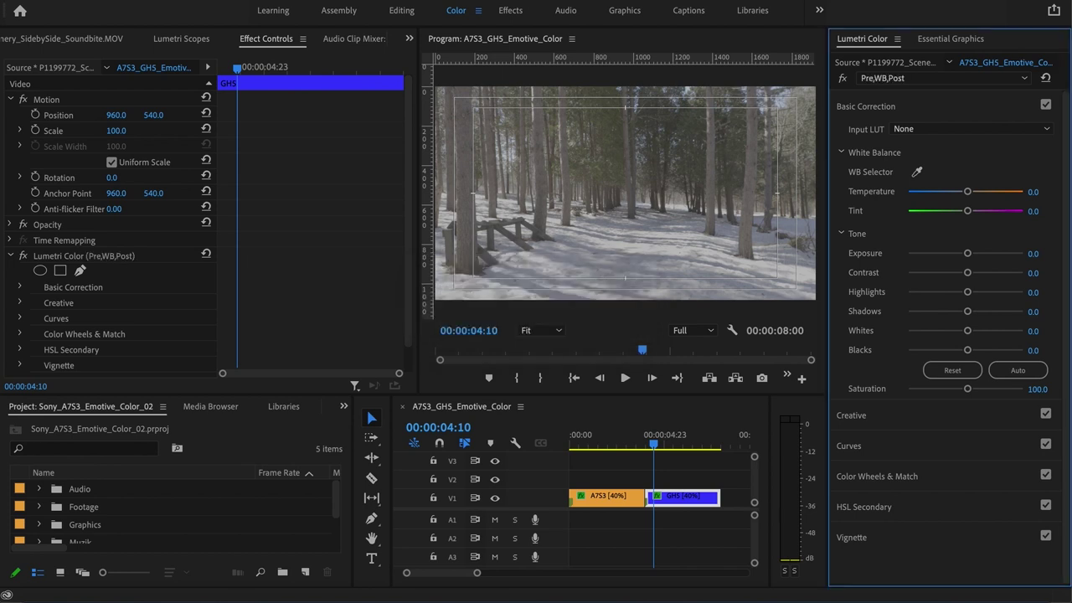
click(10, 255)
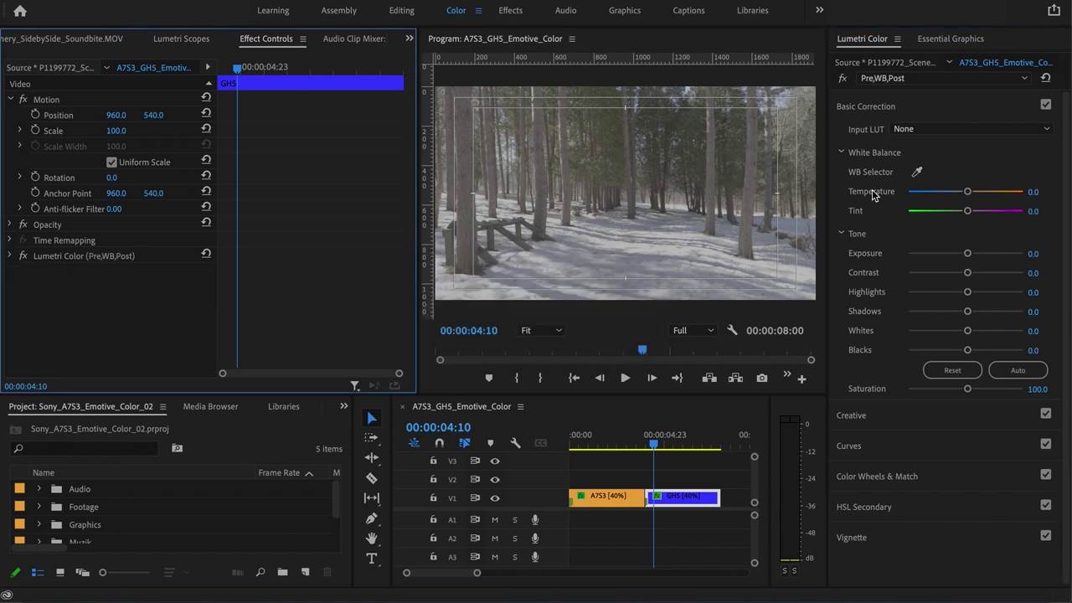
Switch to Finder and review the LUTs in the GH5 PRE folder and in the GHa and 65x folders under POST
click(910, 130)
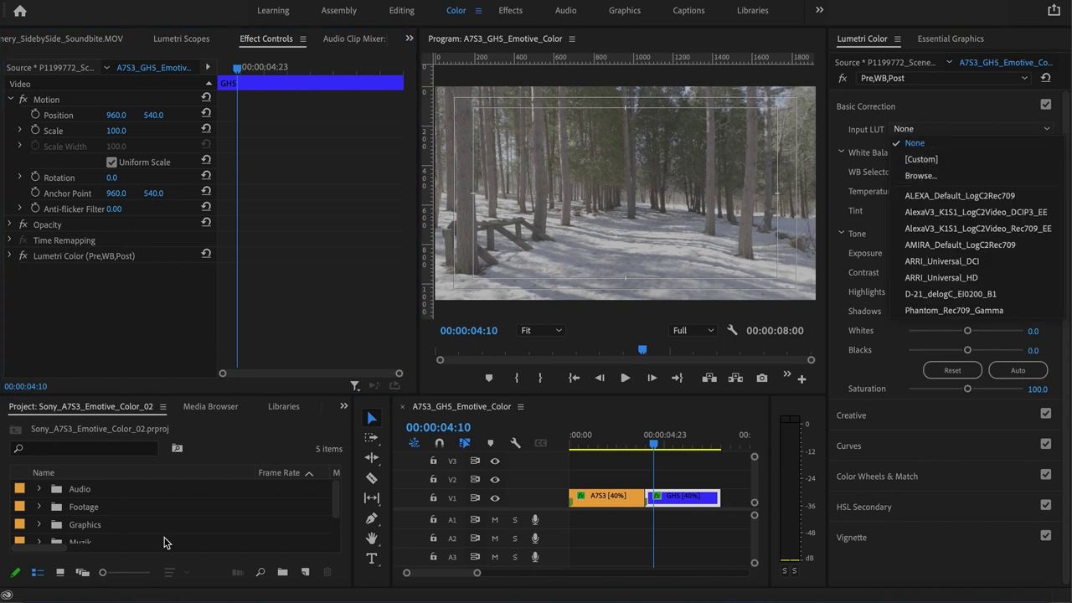
click(72, 578)
scroll(366, 189, left, 5)
scroll(366, 189, left, 4)
click(372, 129)
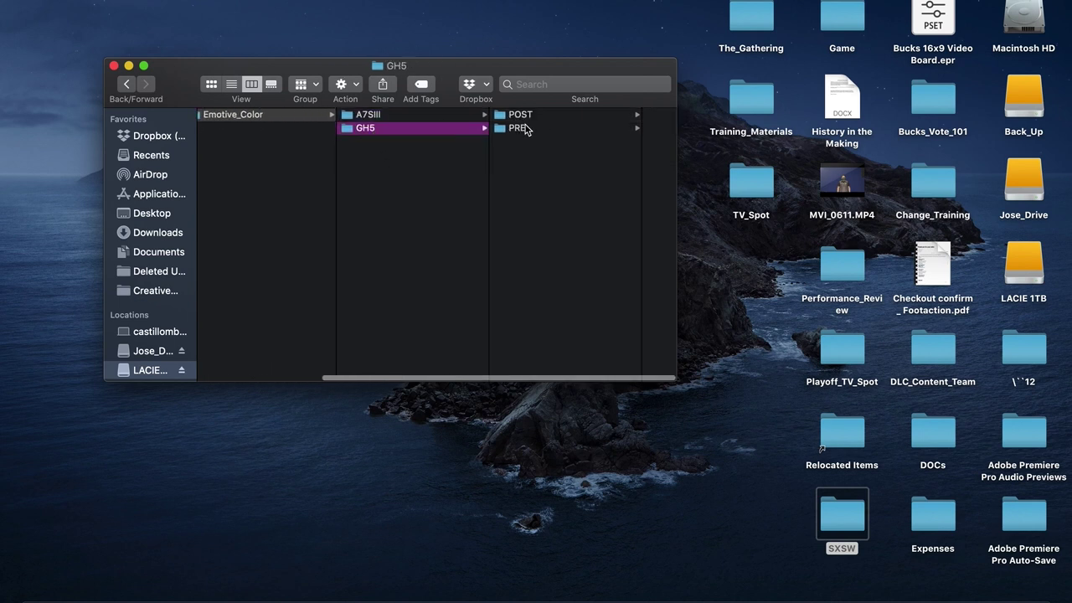
click(526, 128)
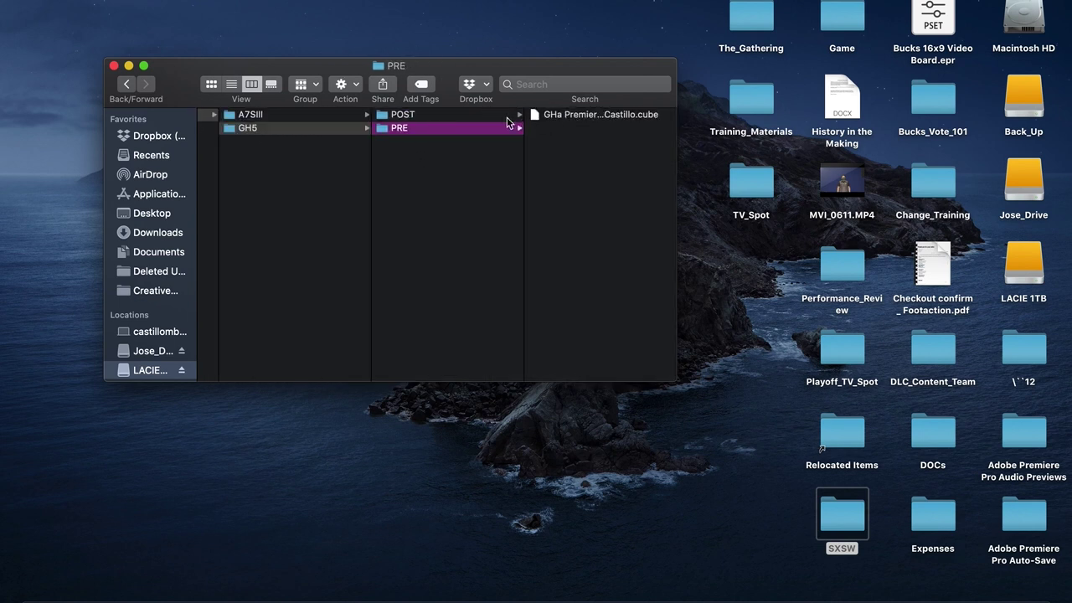
click(464, 116)
click(561, 128)
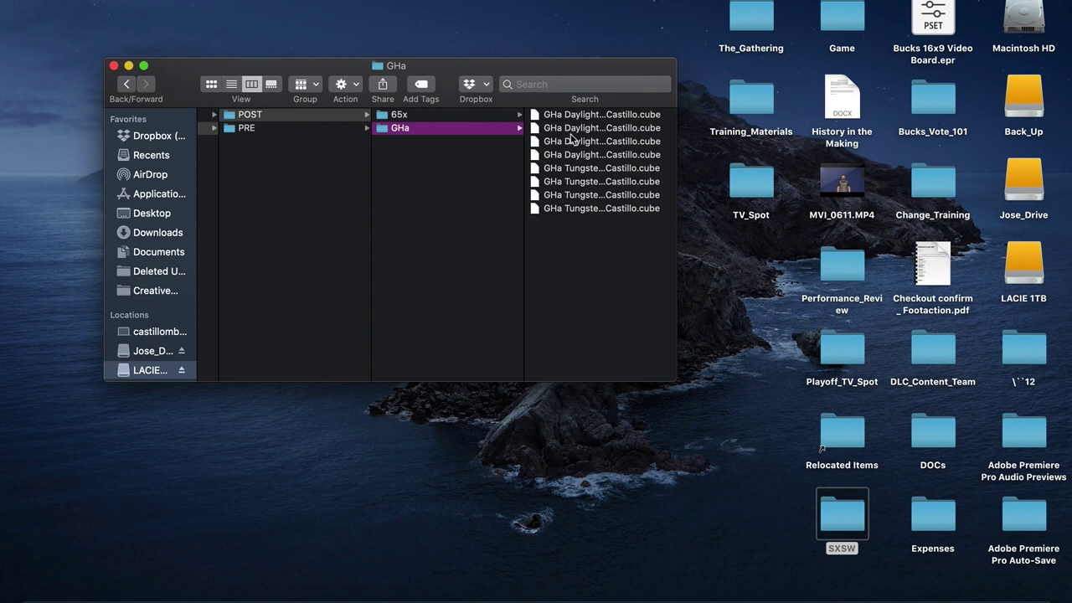
click(443, 116)
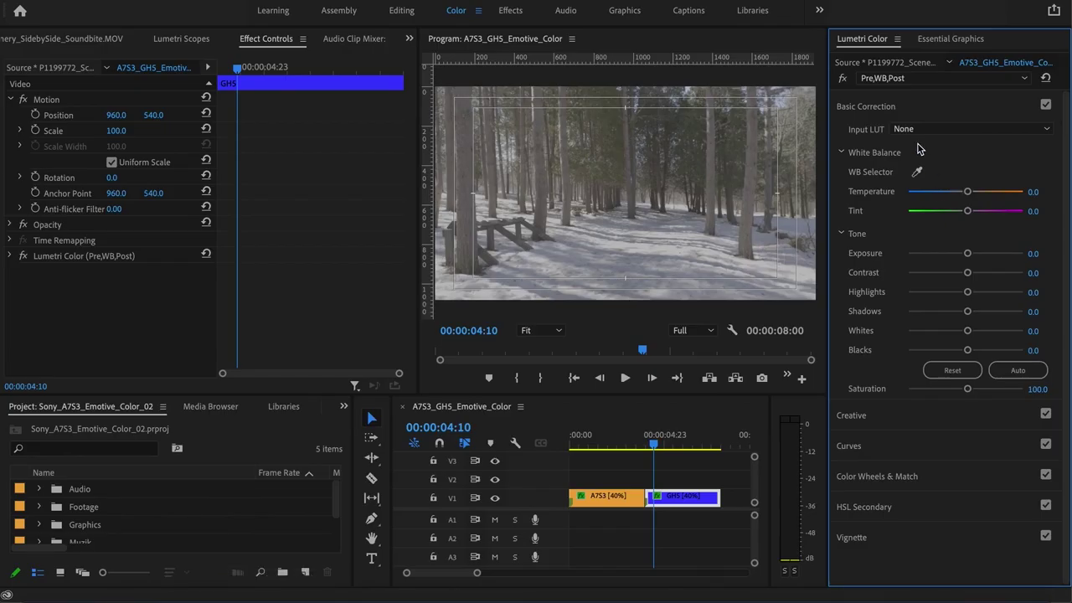
Load the GHa Premiere 10-bit VLog [PRE] LUT from the GH5 PRE folder as the Input LUT
click(906, 130)
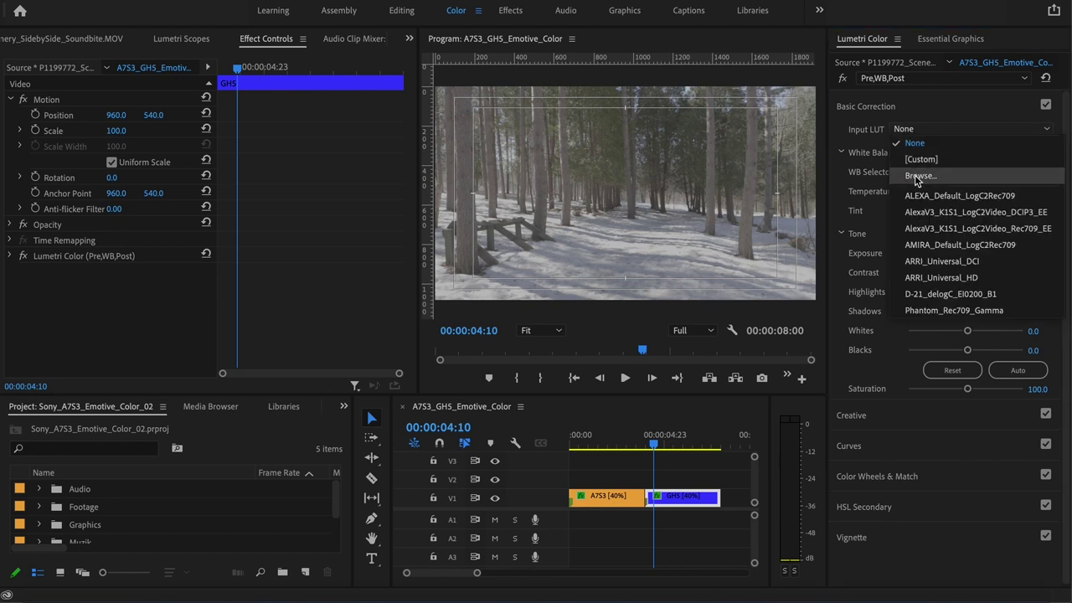
click(916, 165)
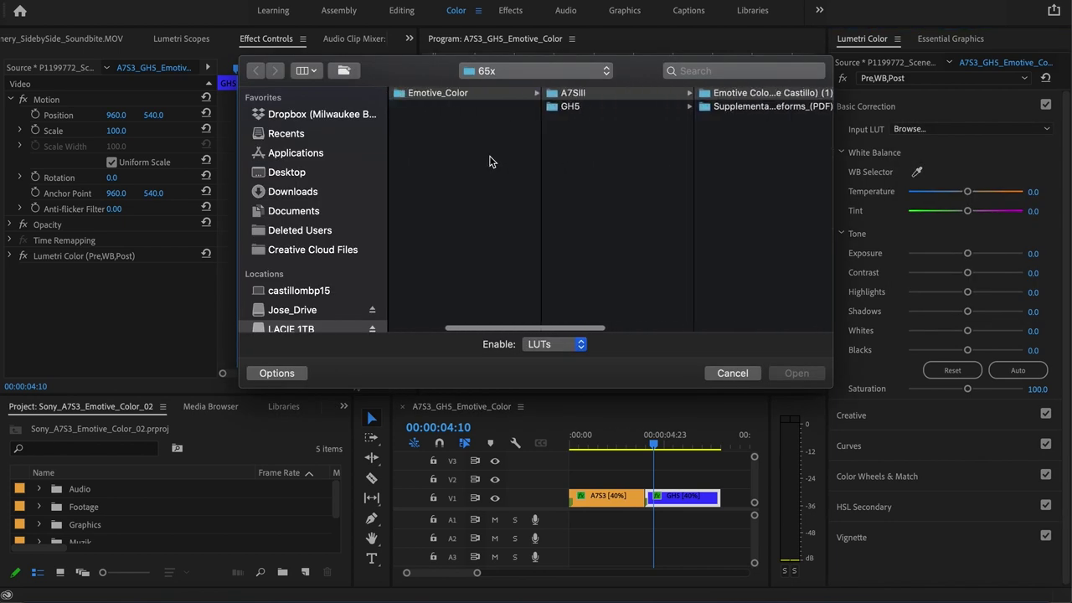
click(677, 107)
click(708, 107)
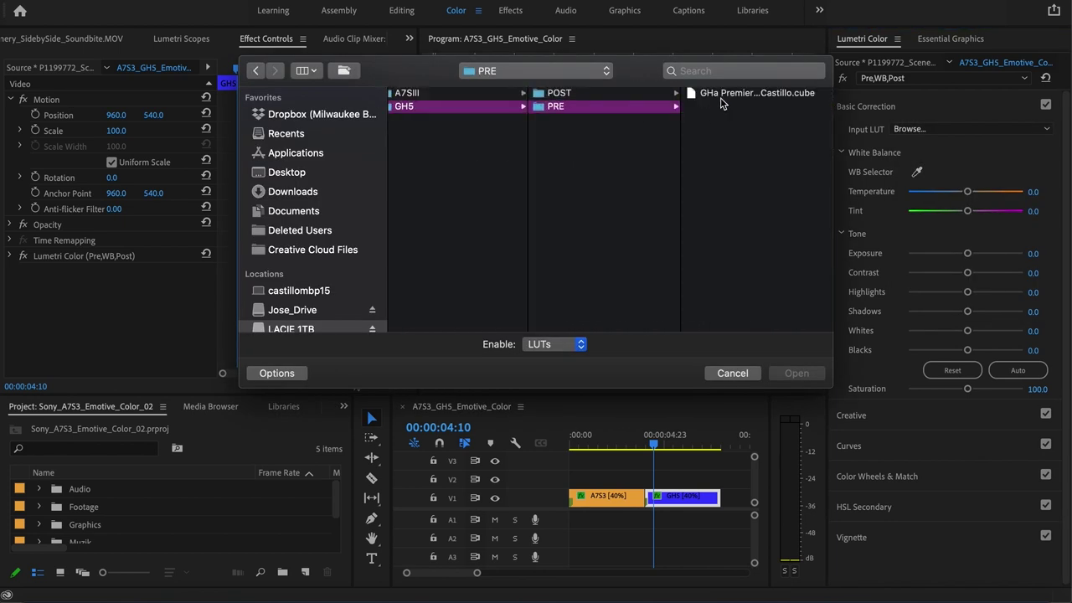
click(721, 94)
click(788, 372)
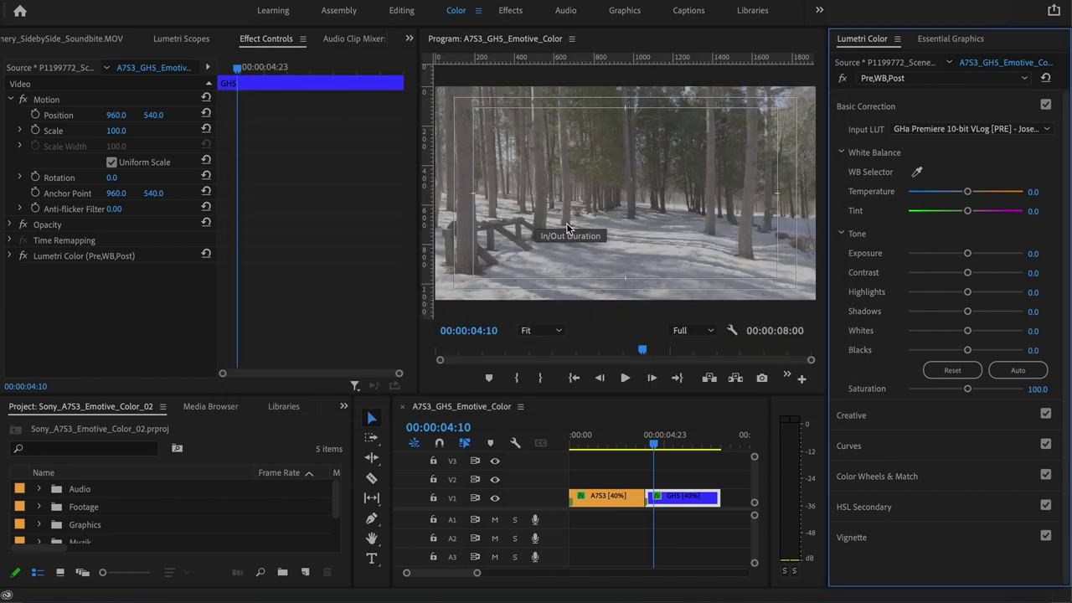
Show the Lumetri Scopes and browse for a Creative Look in the 65x folder under GH5 POST
click(181, 39)
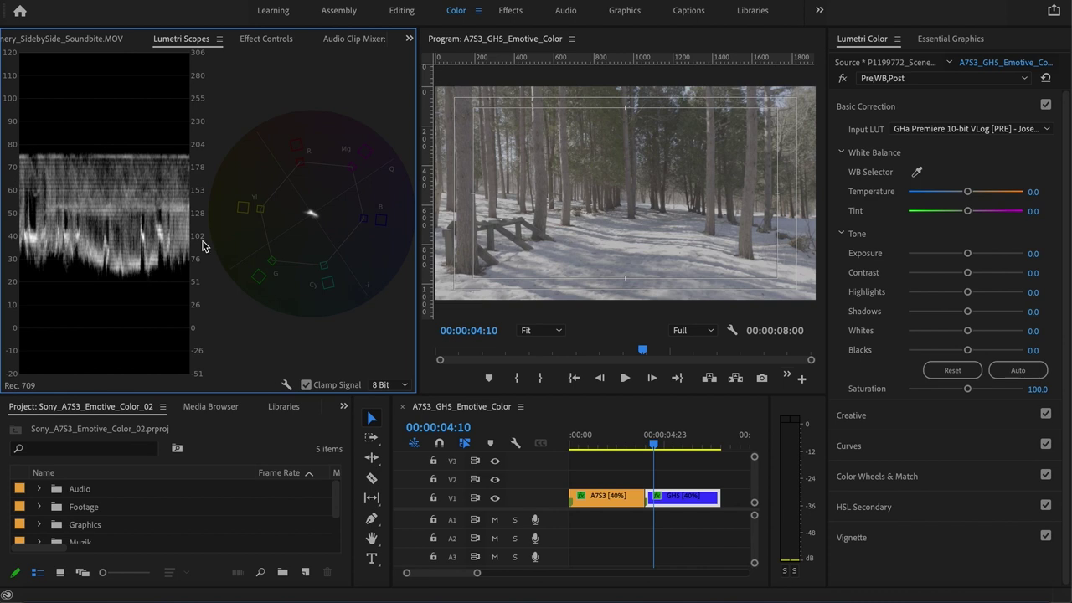
click(871, 410)
click(896, 159)
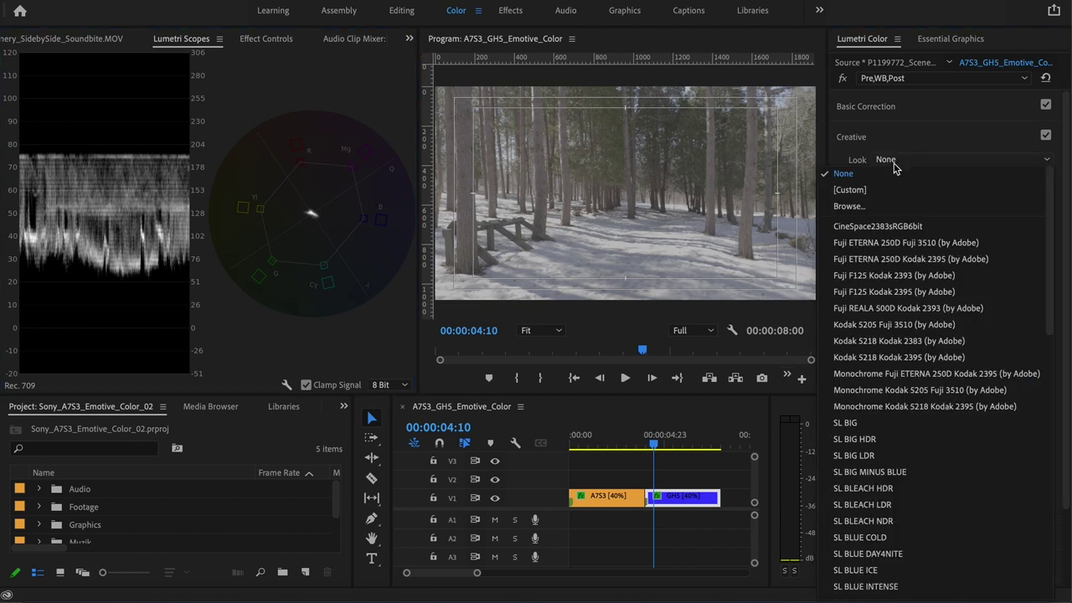
click(863, 207)
scroll(501, 132, left, 10)
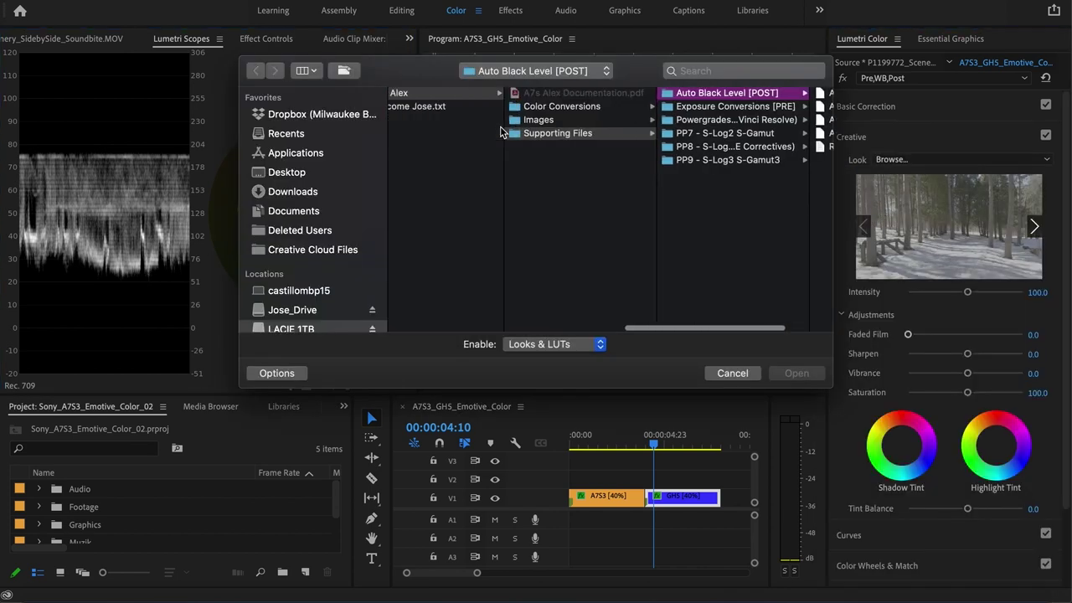
click(558, 109)
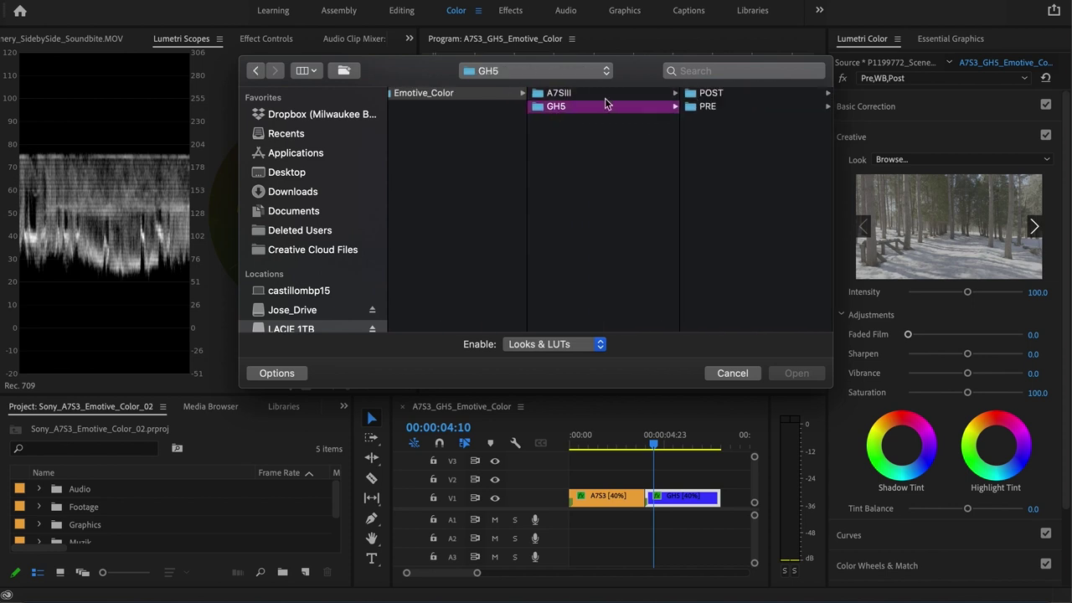
click(708, 97)
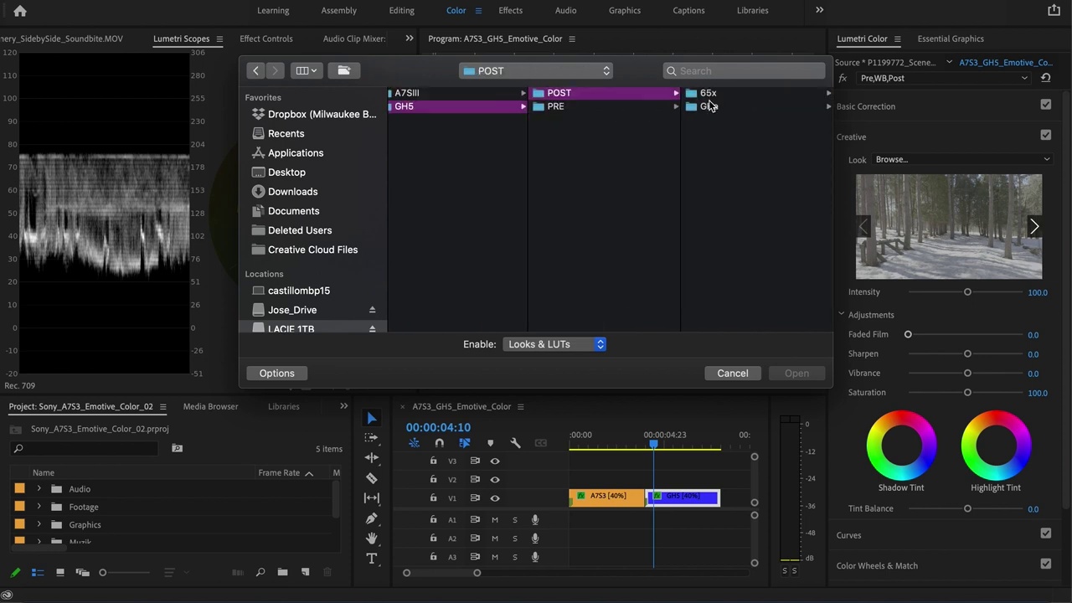
click(708, 93)
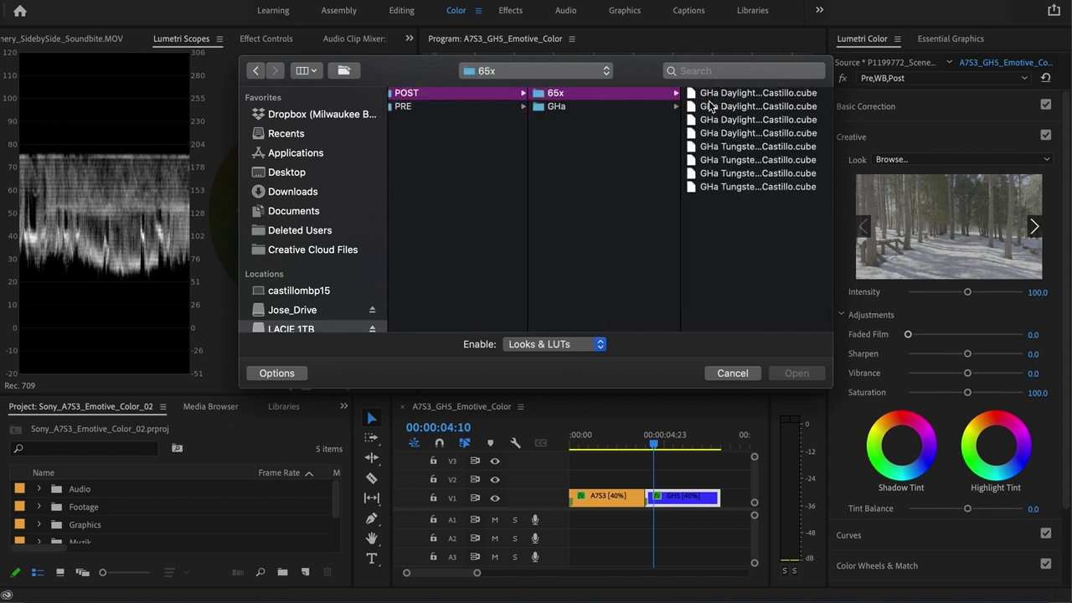
Check the Daylight and Tungsten LUTs in the 65x folder and load GHa Daylight (Linear 65x) as the Creative Look
click(710, 106)
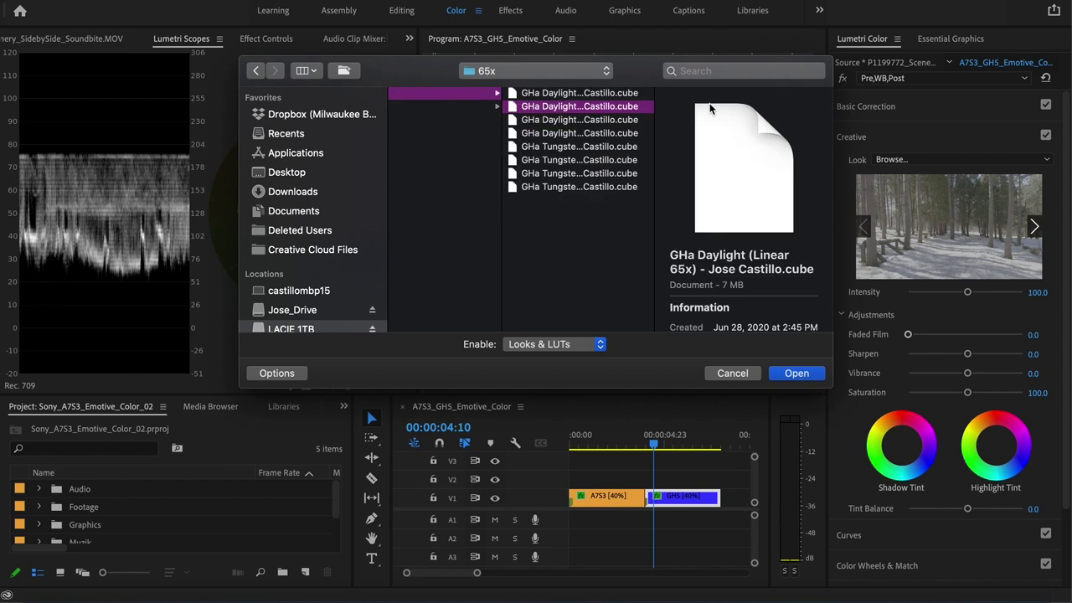
click(590, 120)
click(587, 133)
click(582, 146)
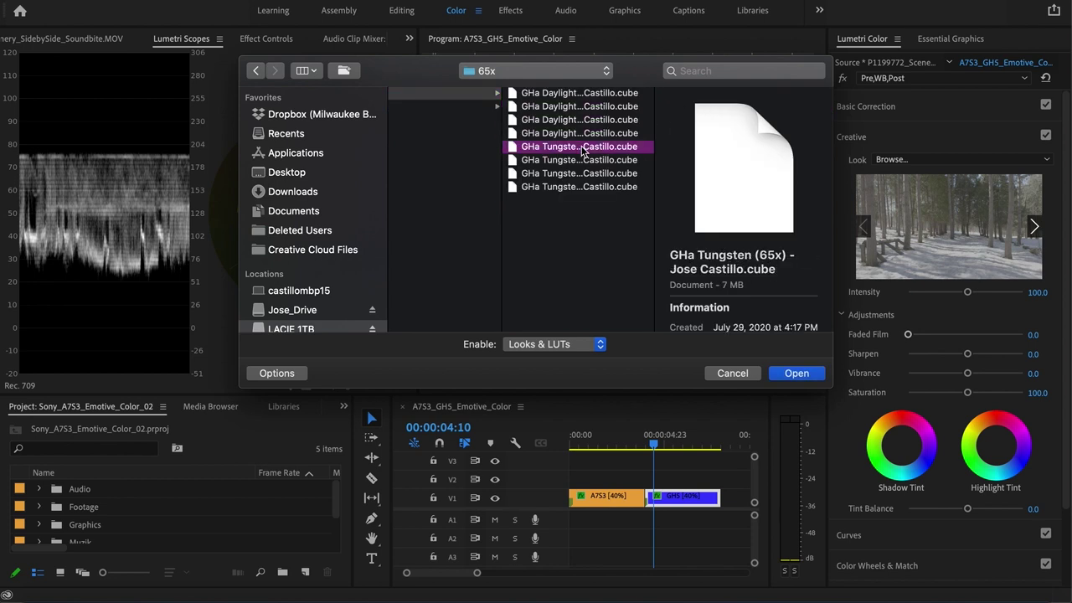
click(570, 107)
click(568, 94)
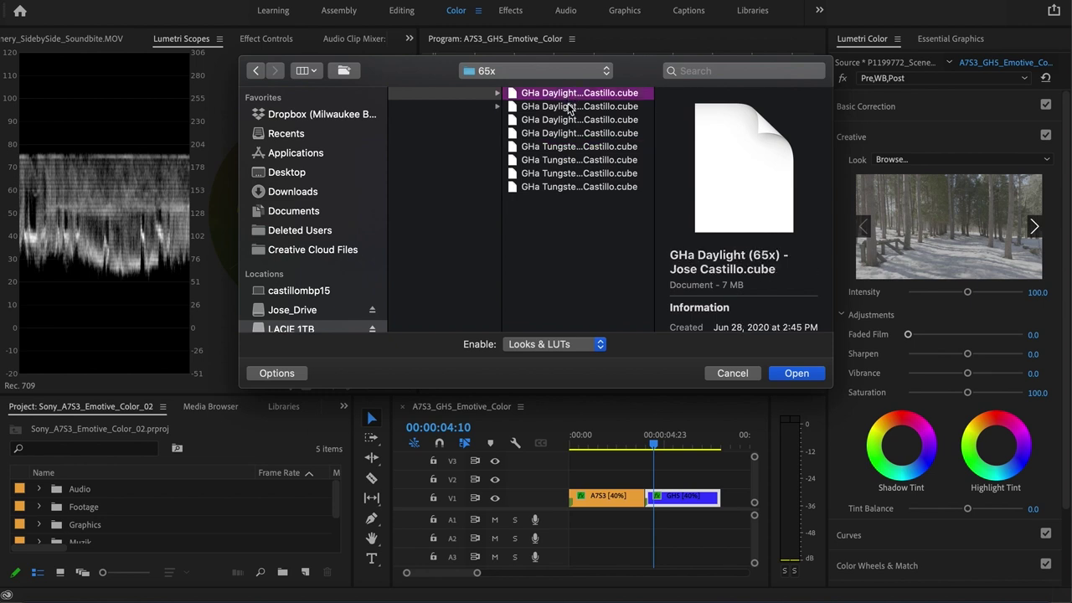
click(570, 107)
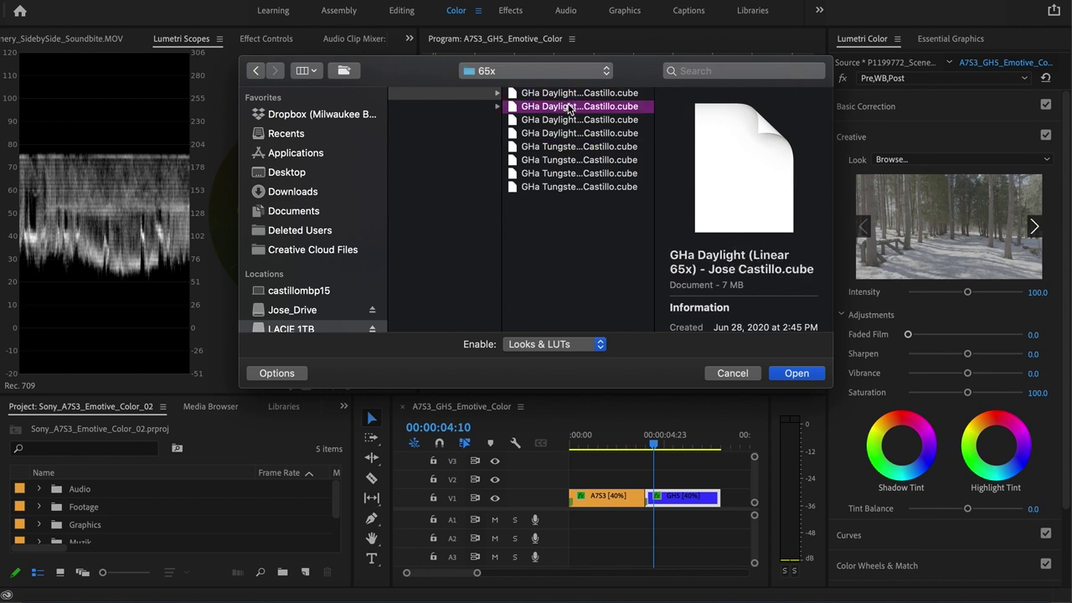
click(799, 374)
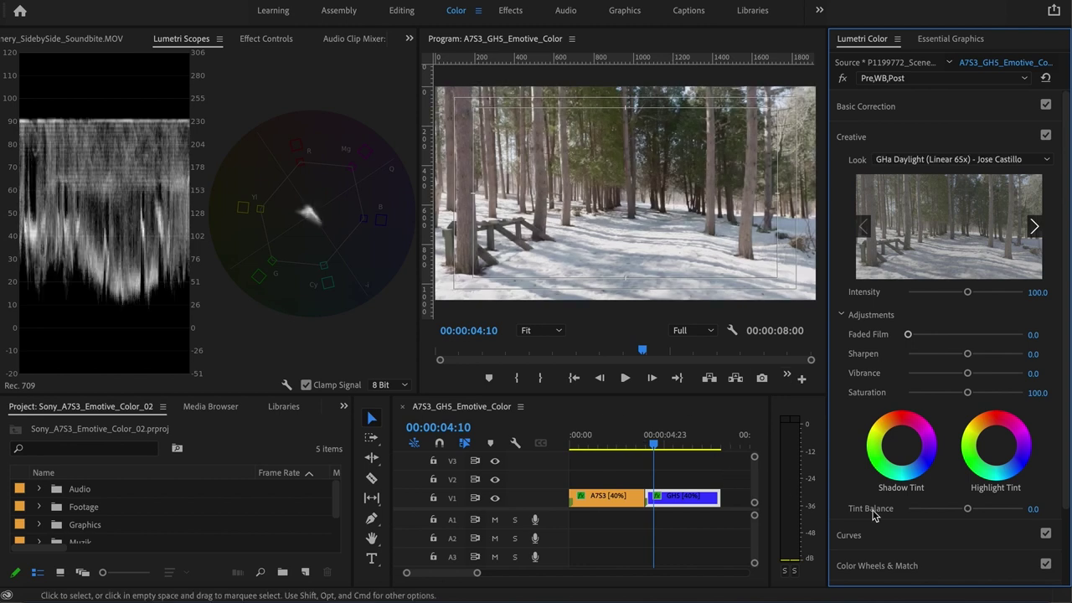
In Color Wheels & Match, lower the Shadows, Highlights and Midtones luminance until the Luma waveform spans from just above 0 to about 80
click(850, 138)
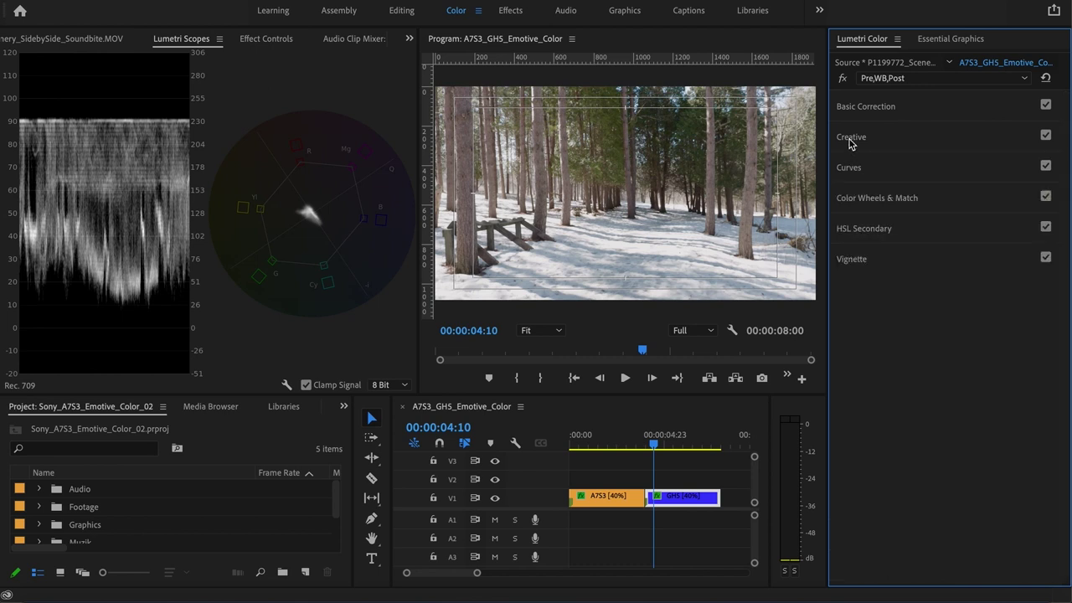
click(866, 198)
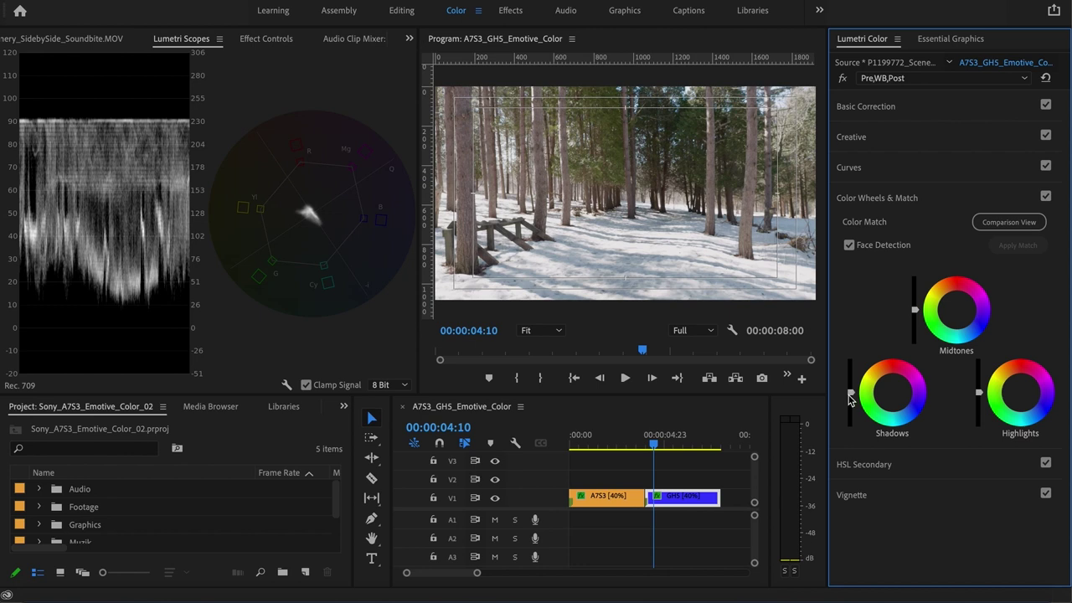
drag(851, 391, 851, 406)
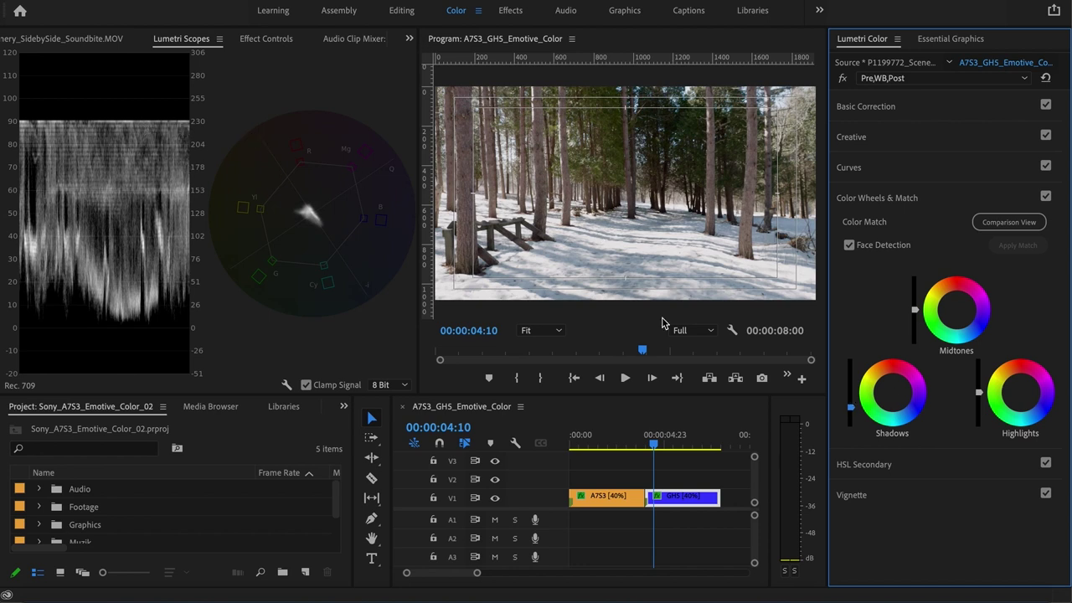
drag(979, 392, 979, 403)
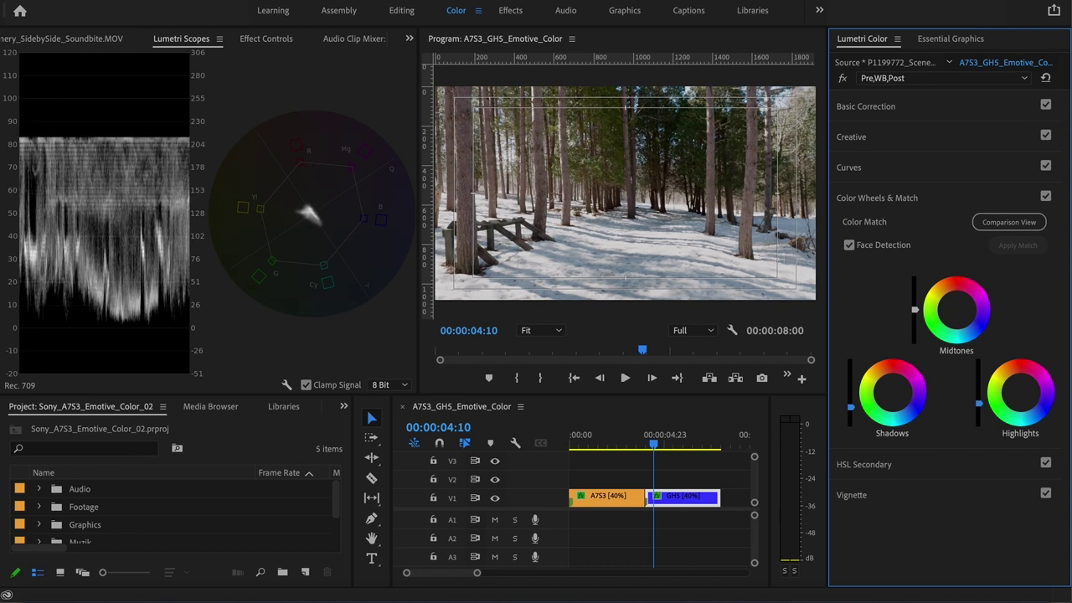
drag(915, 310, 915, 321)
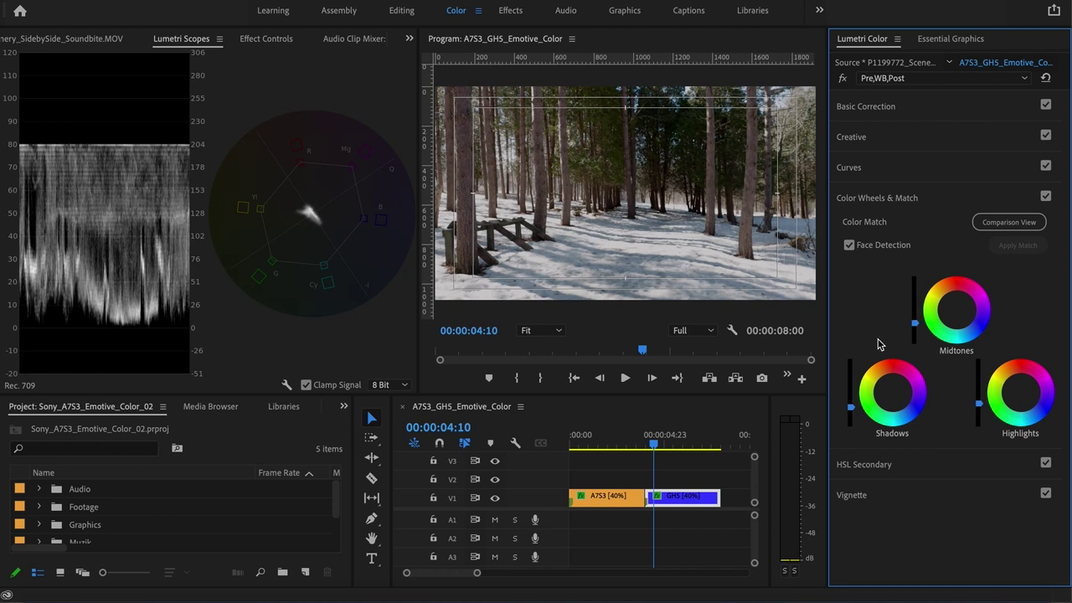
Compare the A7S3 and GH5 clips by moving back and forth across the cut and playing through it
click(624, 442)
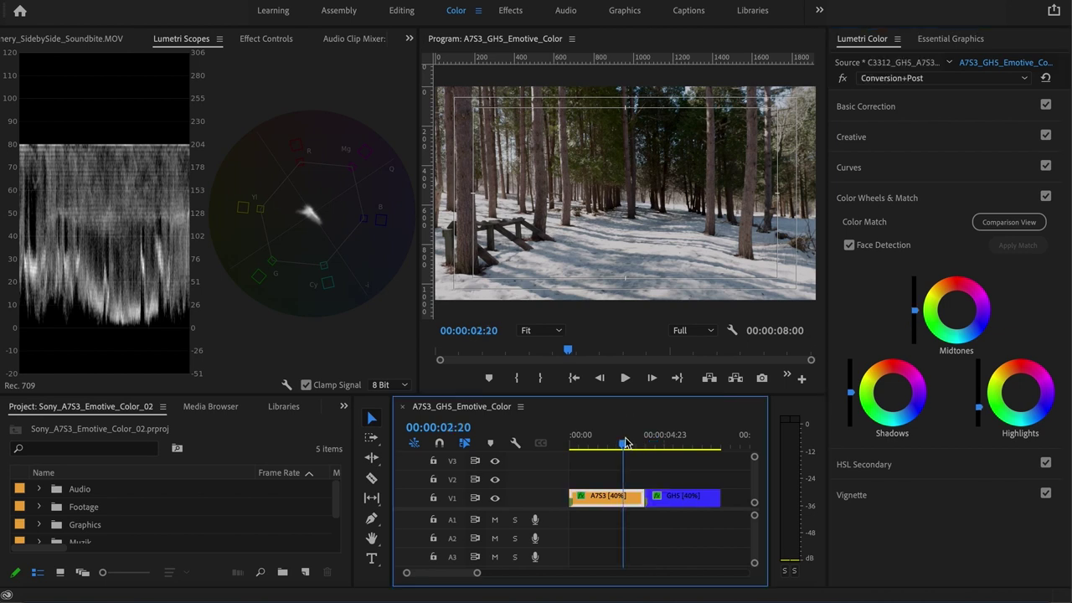
click(659, 442)
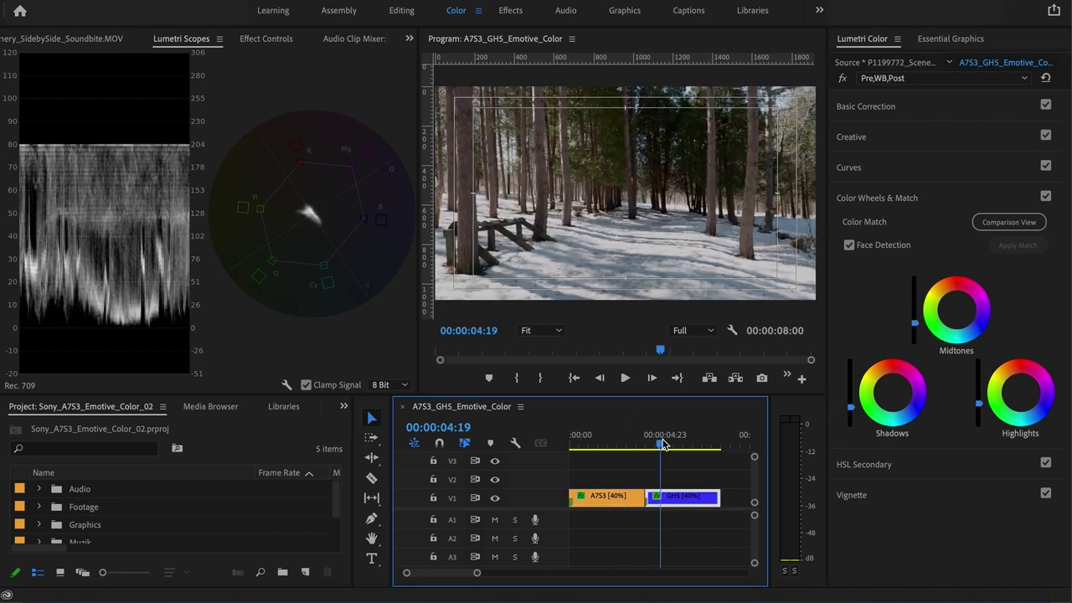
click(631, 442)
click(661, 442)
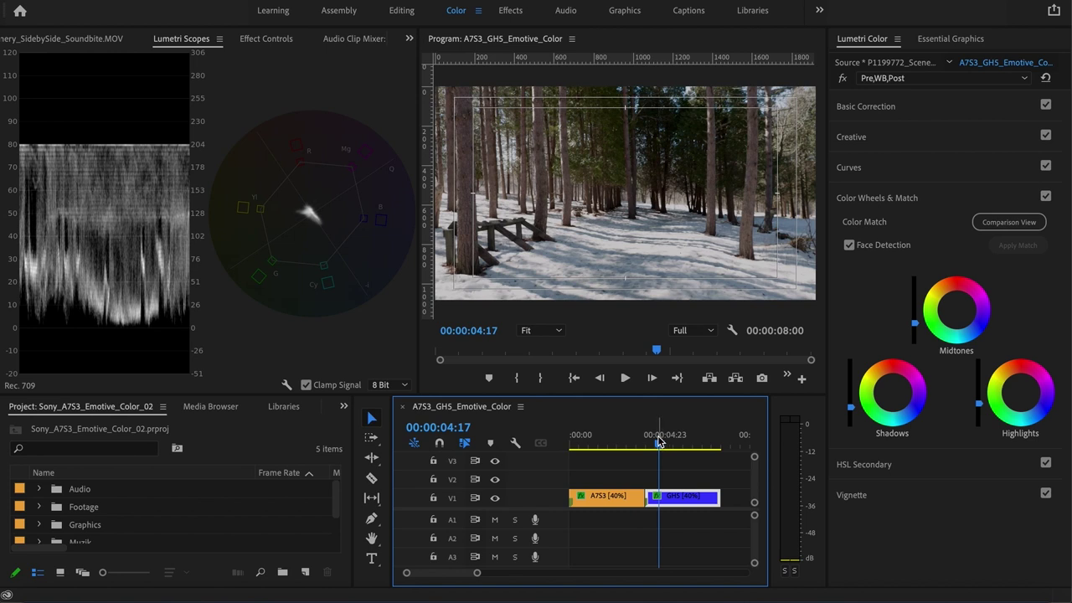
click(637, 440)
click(661, 441)
click(634, 439)
key(space)
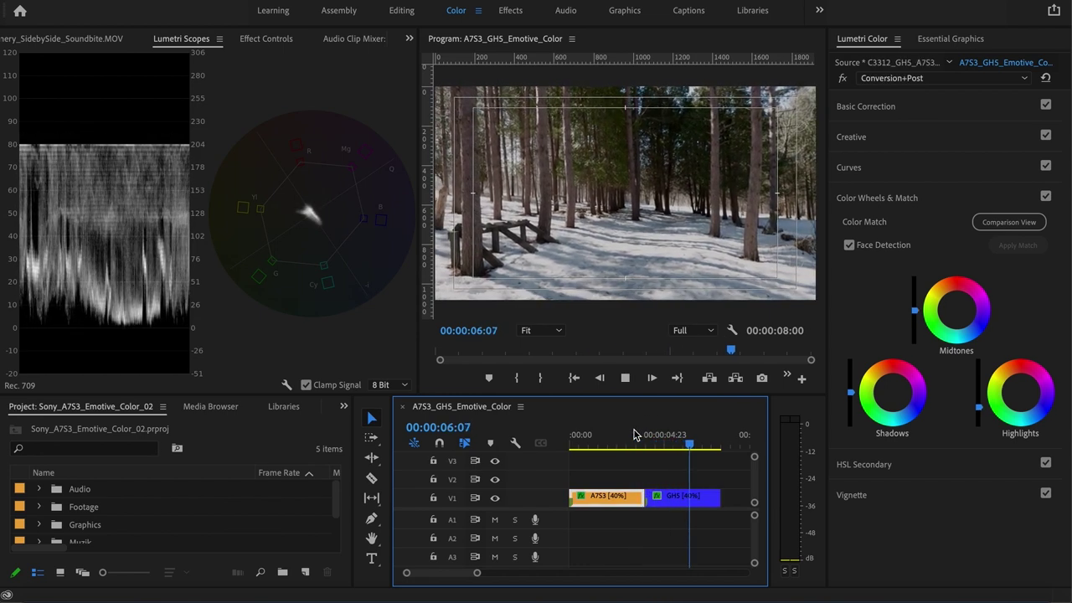
click(611, 440)
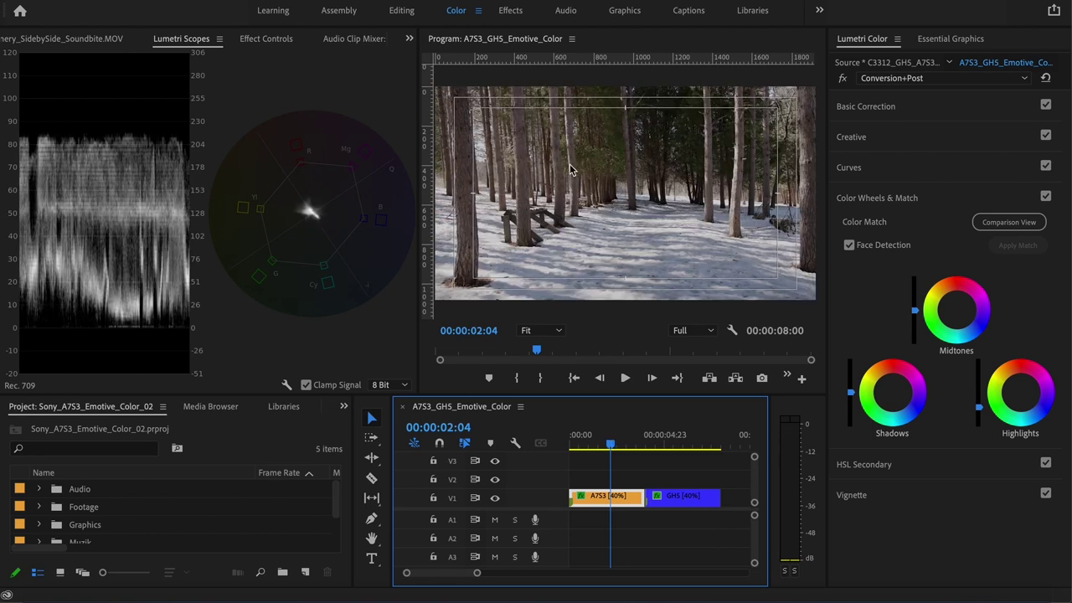
click(662, 441)
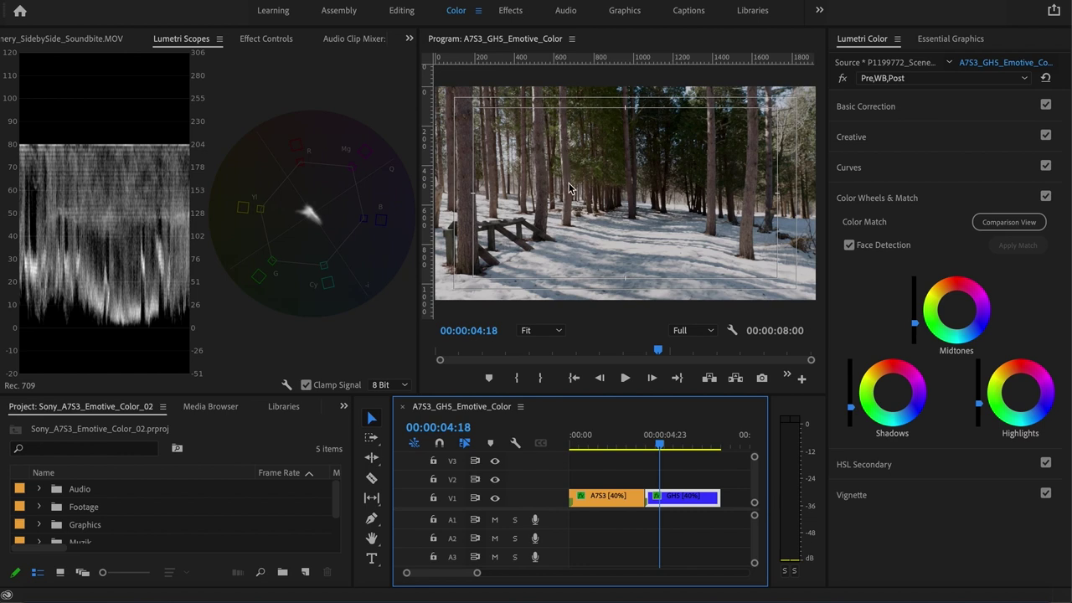
Show the Parade (RGB) scope instead of Waveform (Luma) and compare the A7S3 and GH5 clips in it
right_click(286, 383)
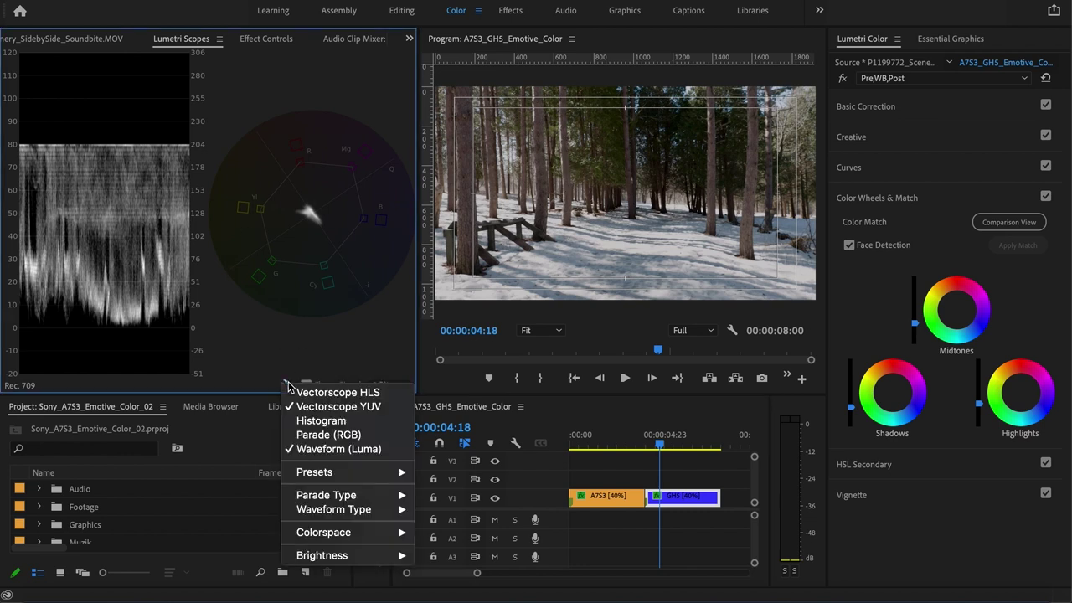
click(311, 435)
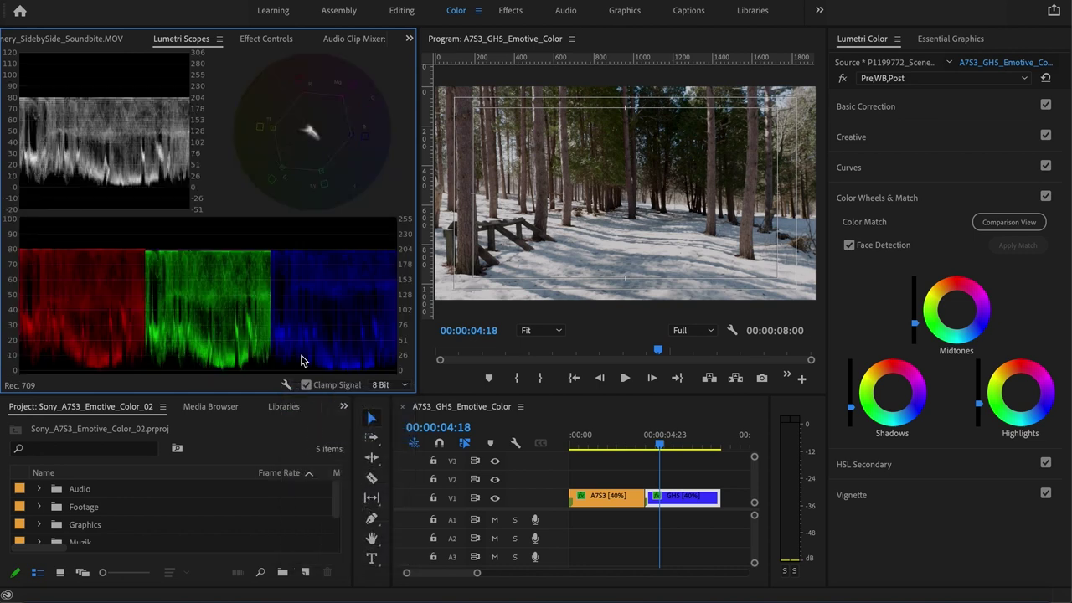
right_click(285, 387)
click(323, 448)
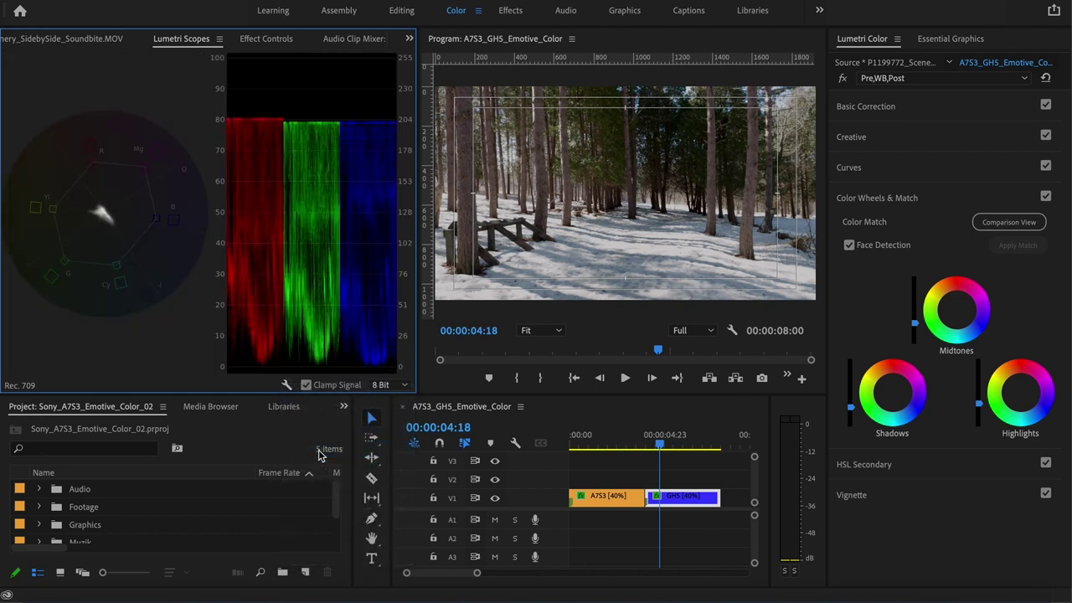
click(619, 442)
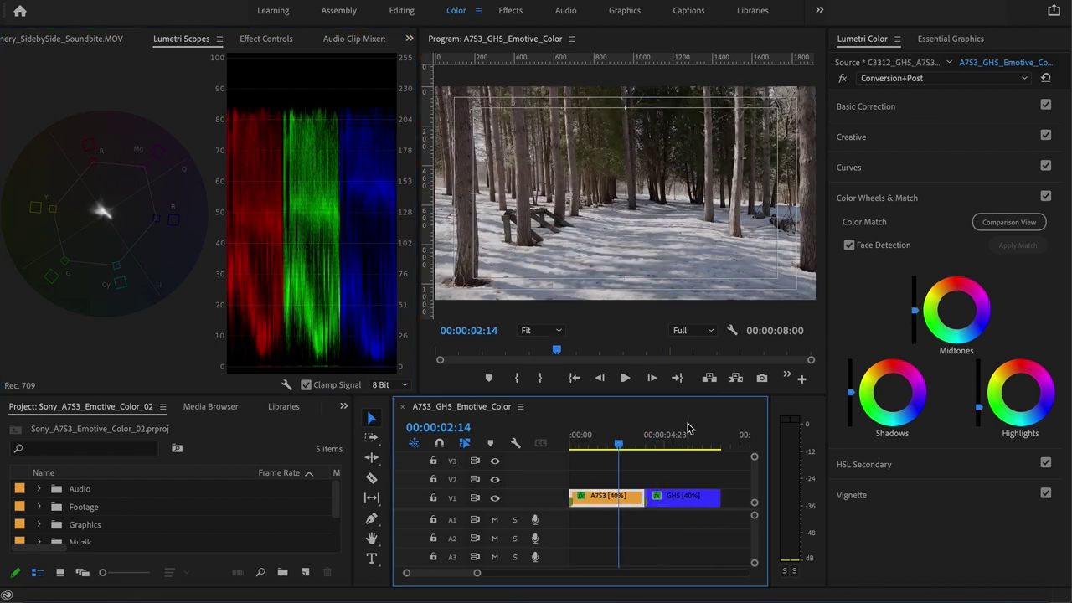
click(664, 435)
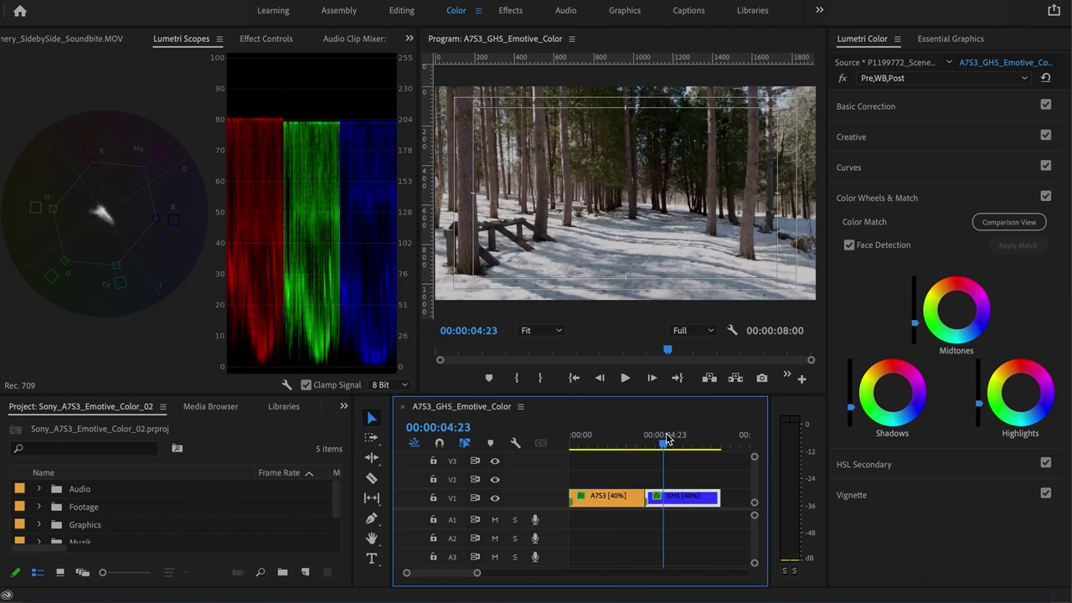
Fine-tune the GH5 clip's Shadows color wheel very close to its center, checking the tint against the A7S3 clip
click(893, 397)
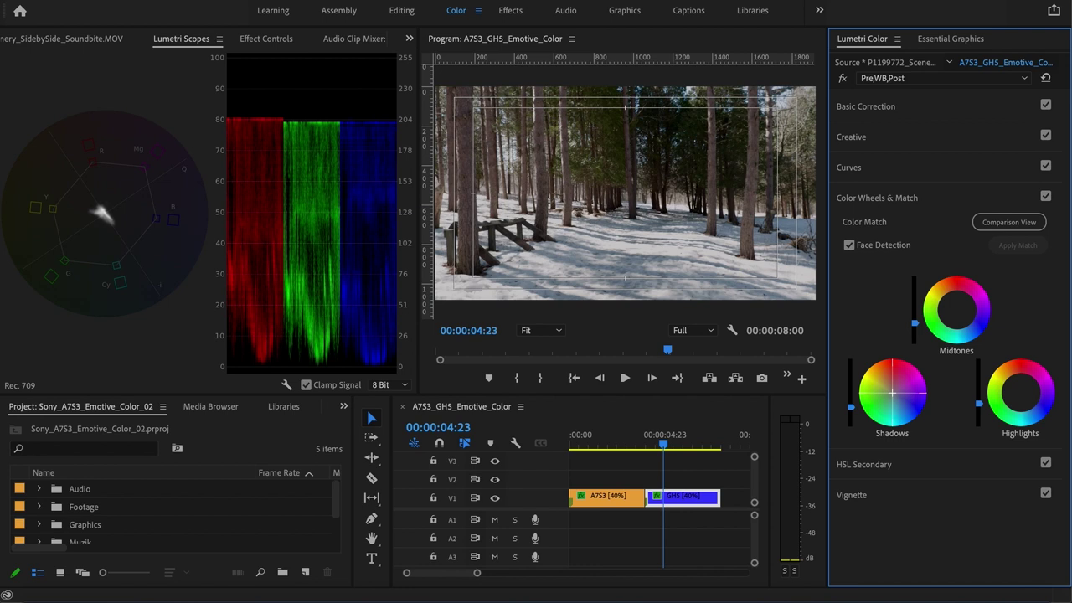
key(shift+Left)
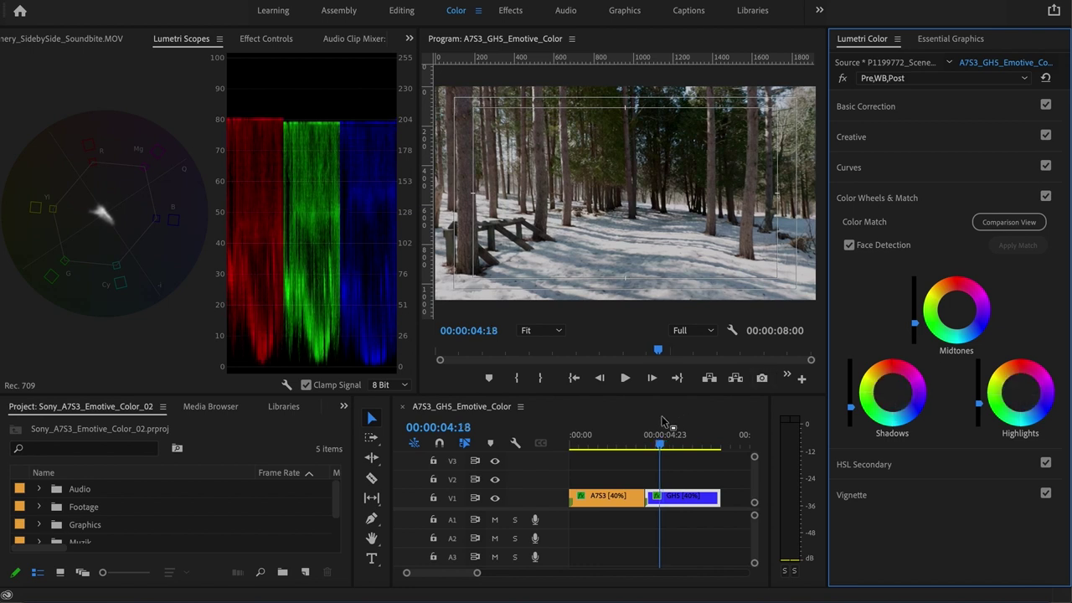
click(636, 435)
drag(636, 436, 661, 445)
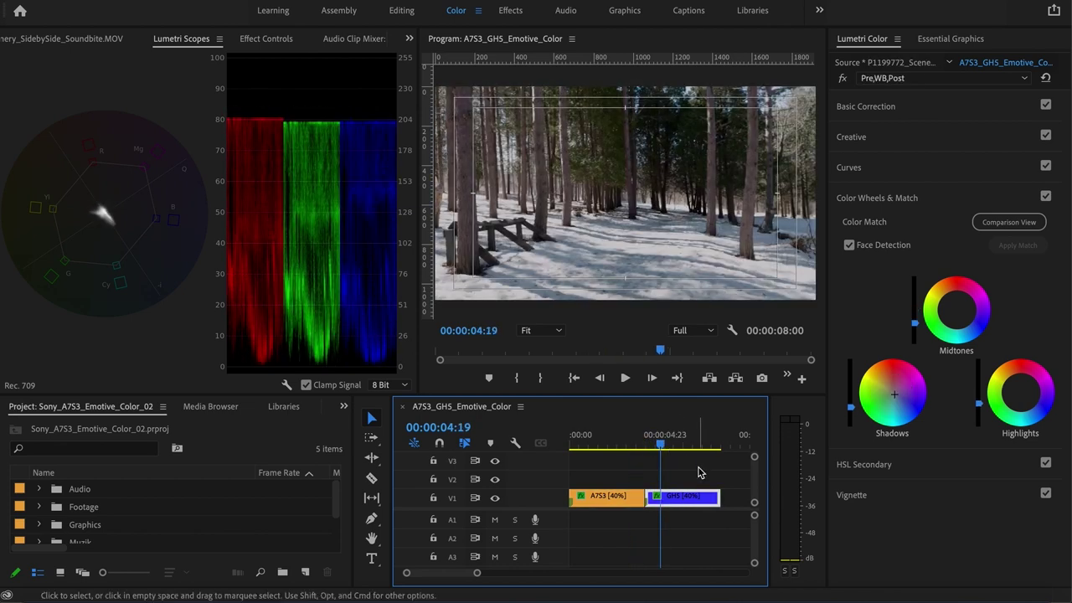
drag(878, 405, 892, 392)
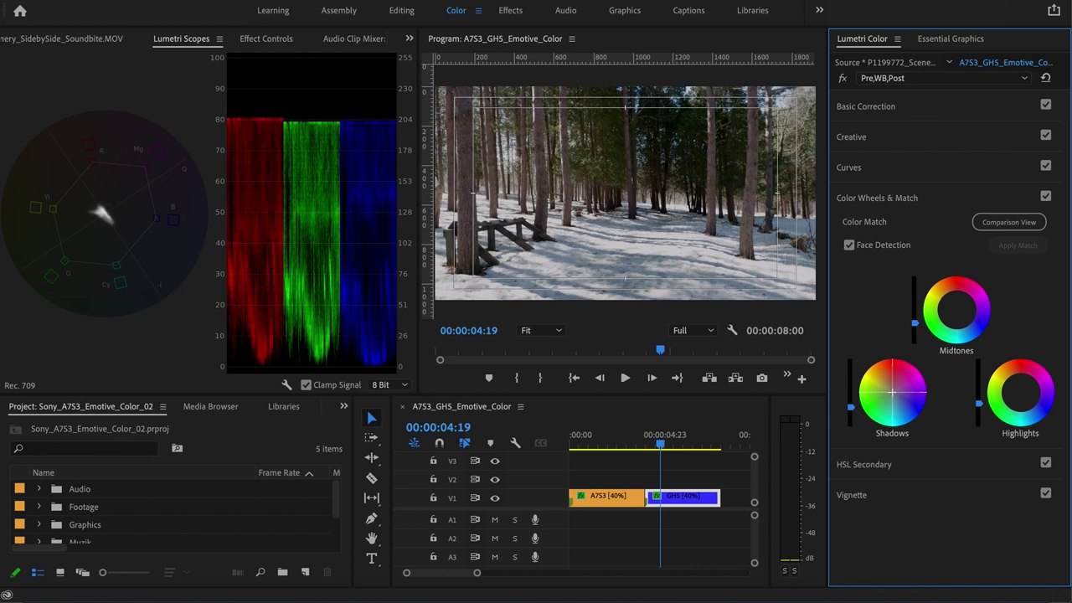
drag(632, 442, 655, 442)
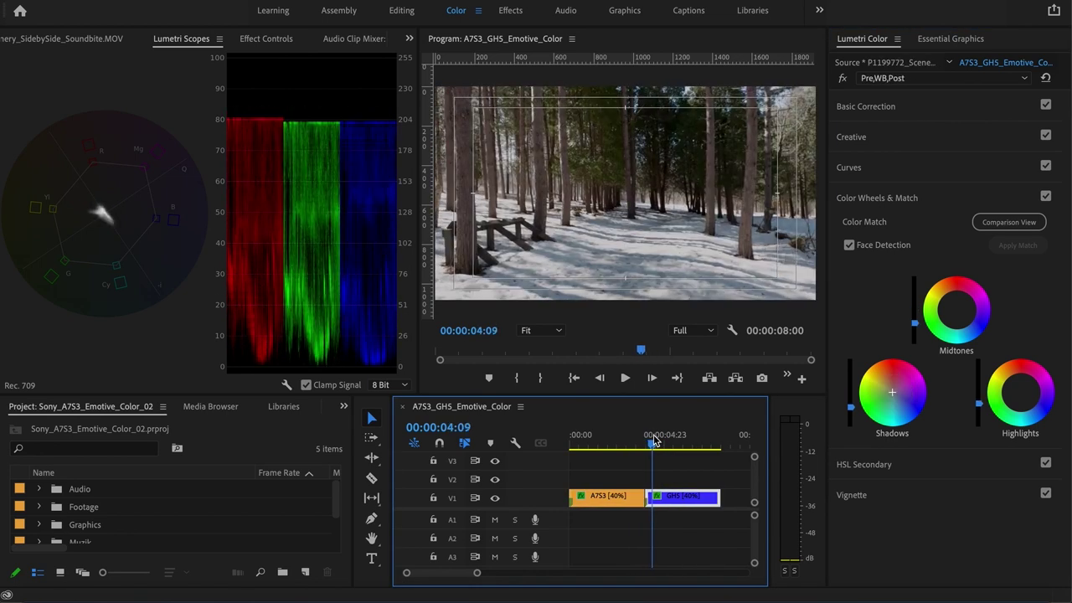
mouse_move(656, 442)
mouse_down()
mouse_move(641, 442)
mouse_move(660, 442)
mouse_up()
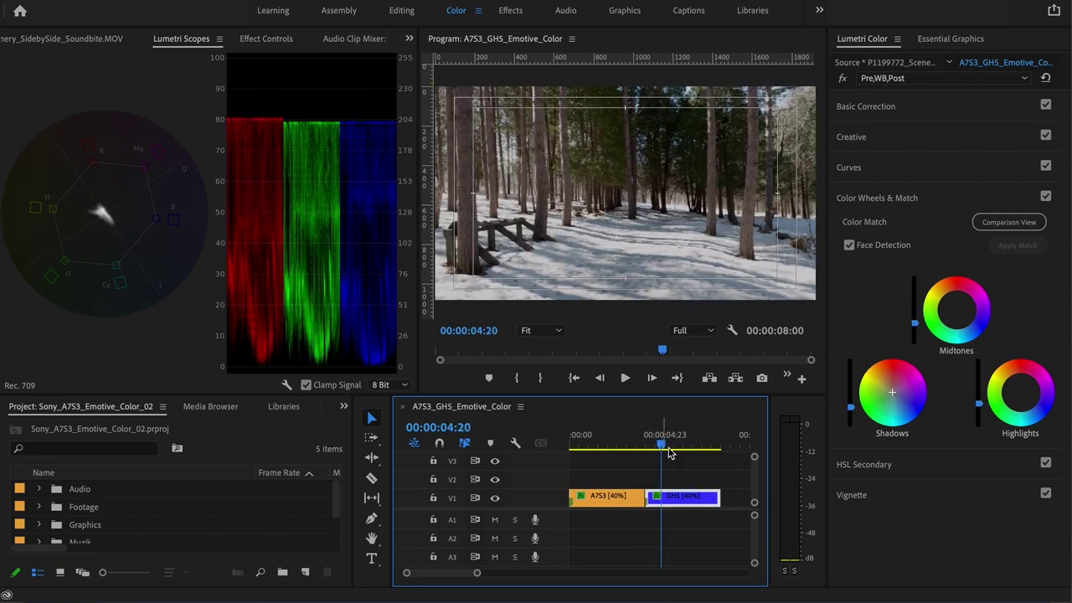
Nudge the GH5 clip's Highlights color wheel very slightly near its center and play across the cut to check the match
click(1020, 391)
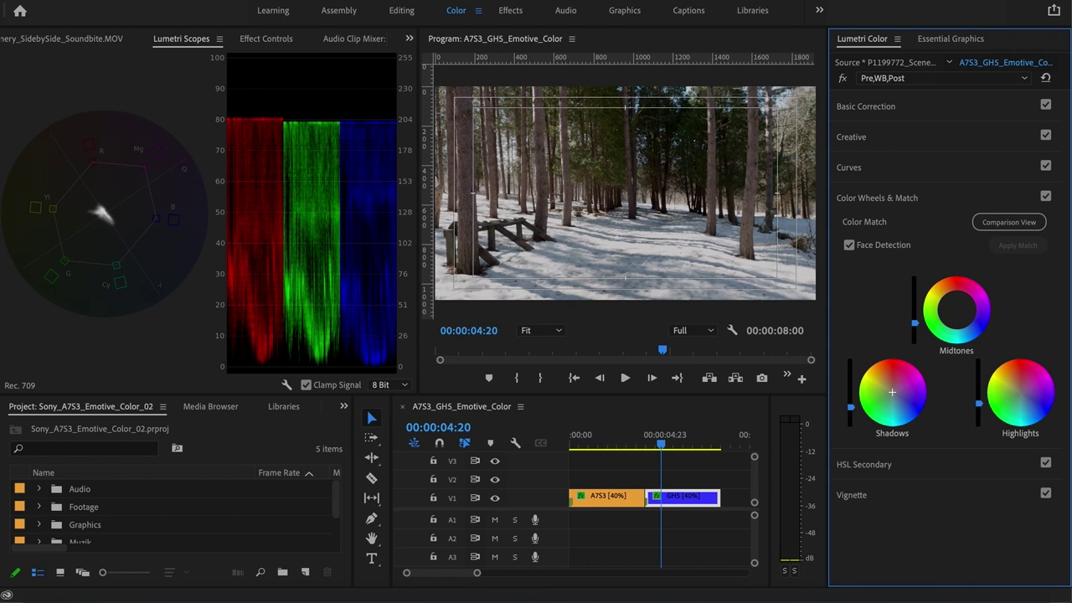
drag(1020, 391, 1021, 391)
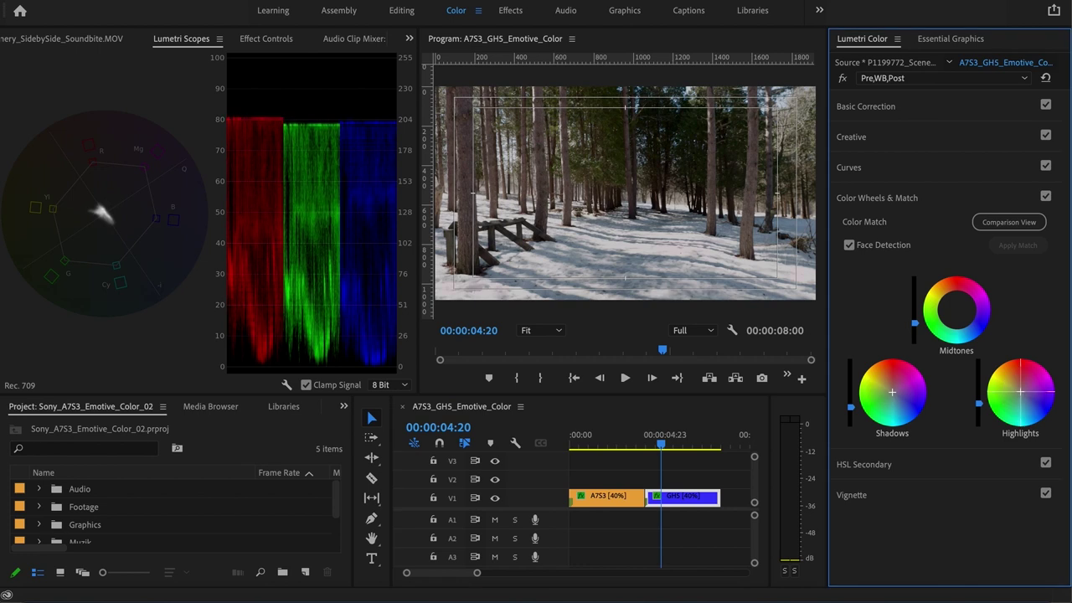
drag(631, 444, 660, 446)
drag(649, 448, 632, 448)
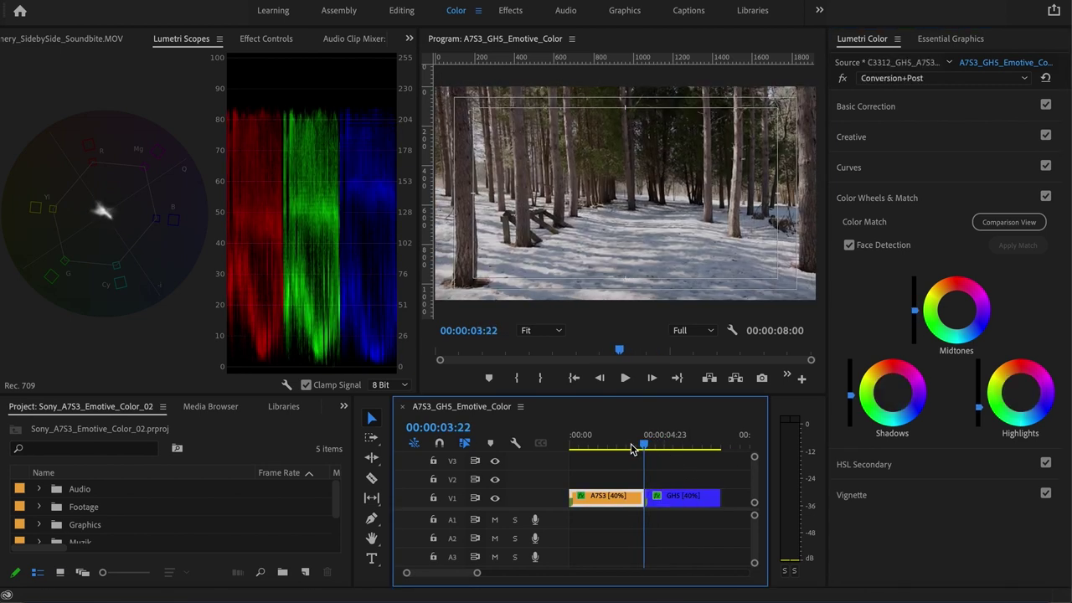
key(space)
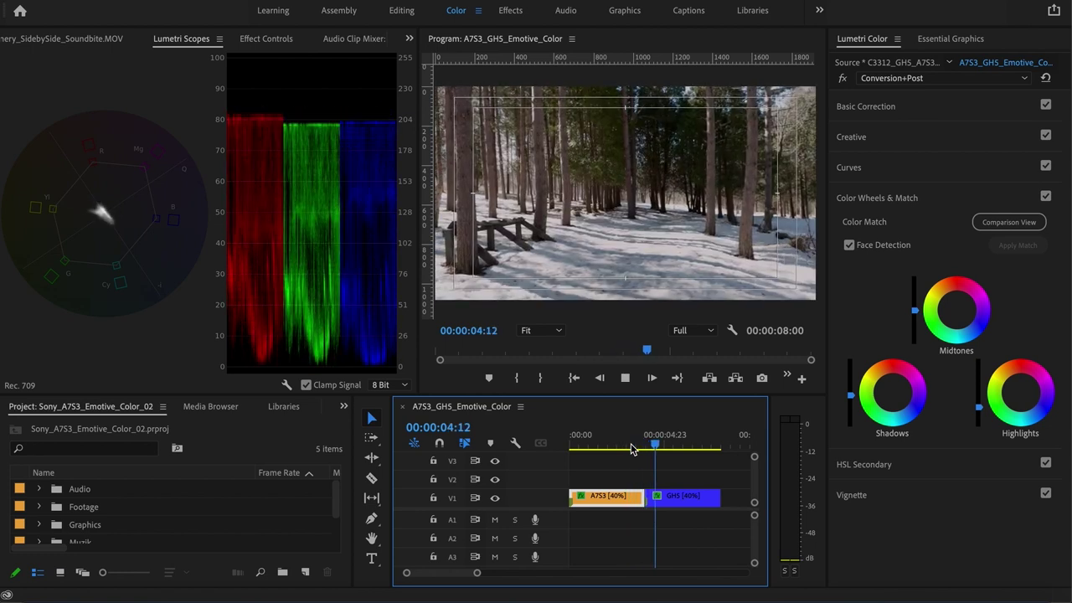
key(space)
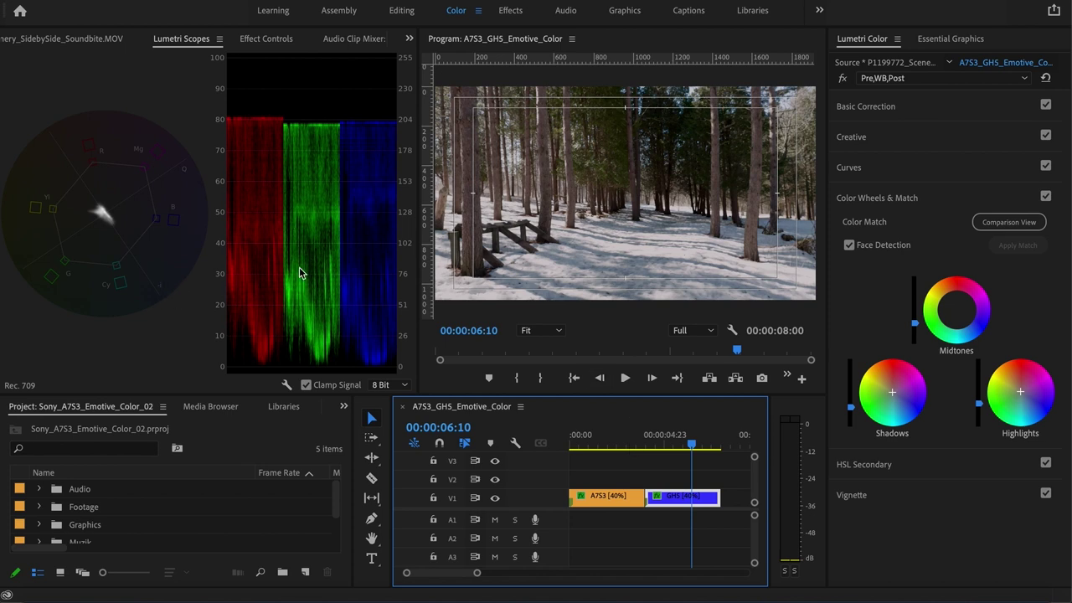
Add the Waveform (Luma) back to the Lumetri Scopes beside the vectorscope and RGB parade
click(281, 389)
click(287, 386)
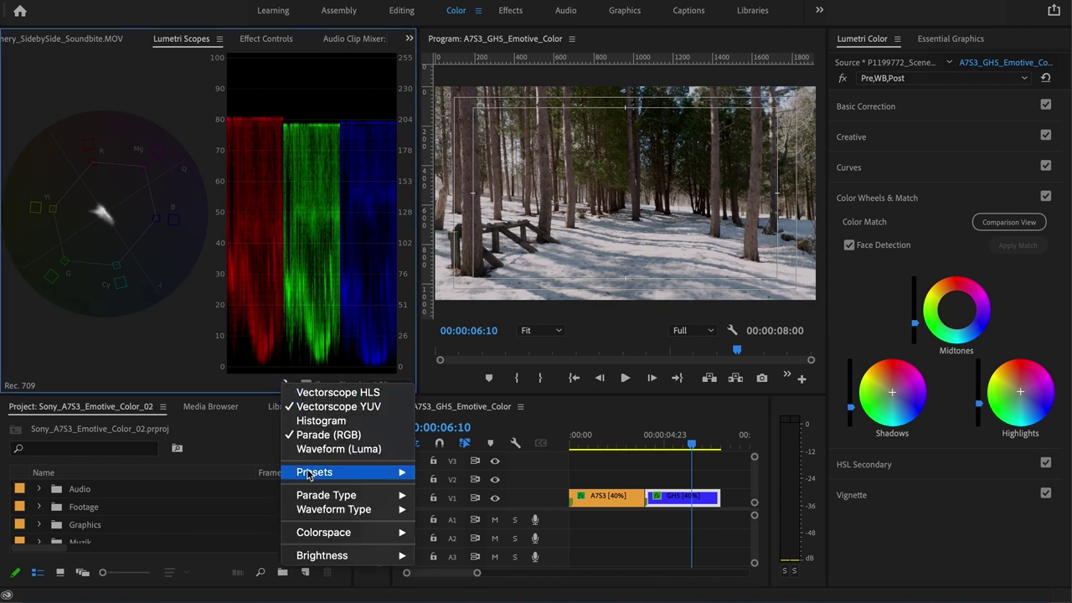
click(336, 447)
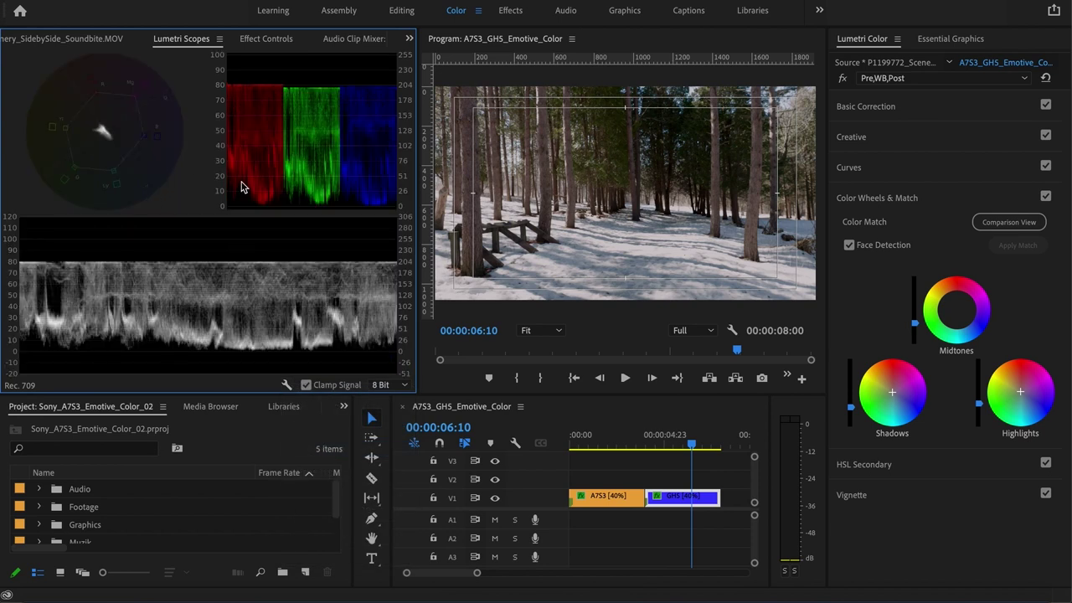
Review the A7S3 clip's Lumetri effects in Effect Controls, checking the Input LUT and Creative section of Pre+WB
click(262, 40)
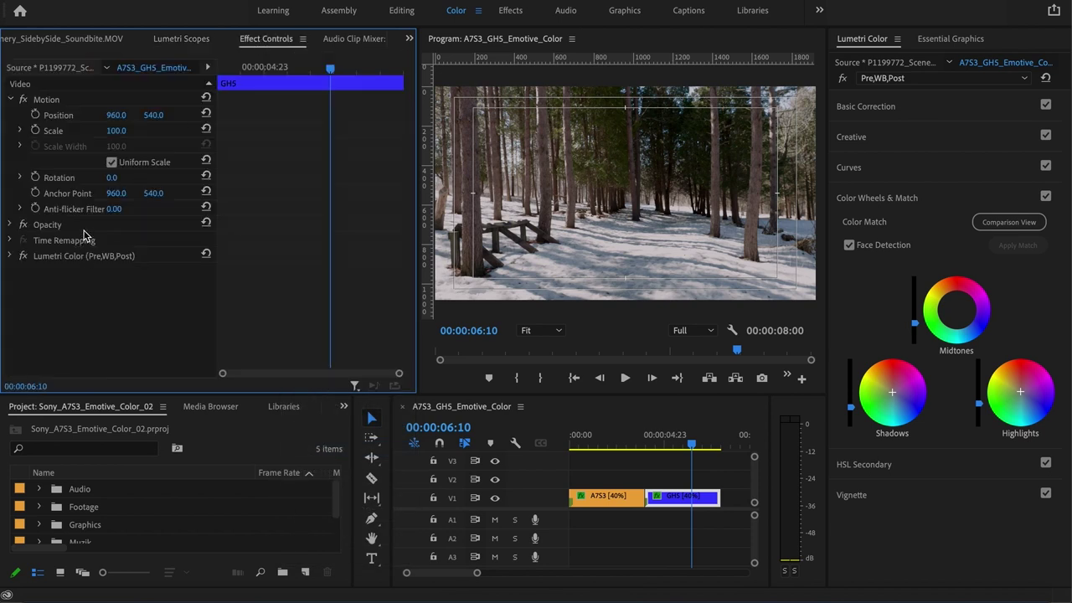
click(612, 496)
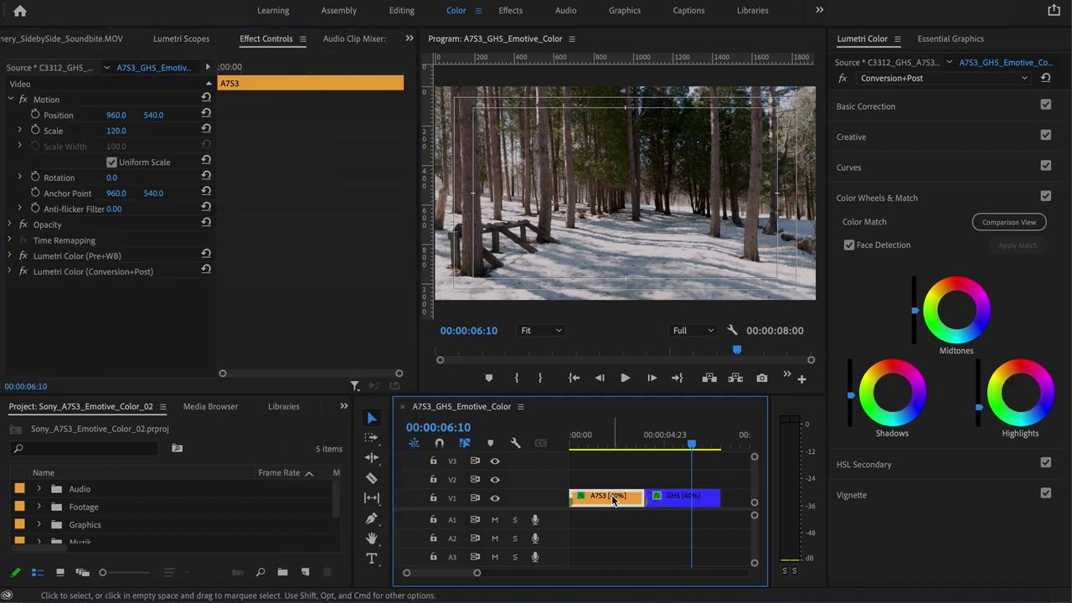
click(888, 107)
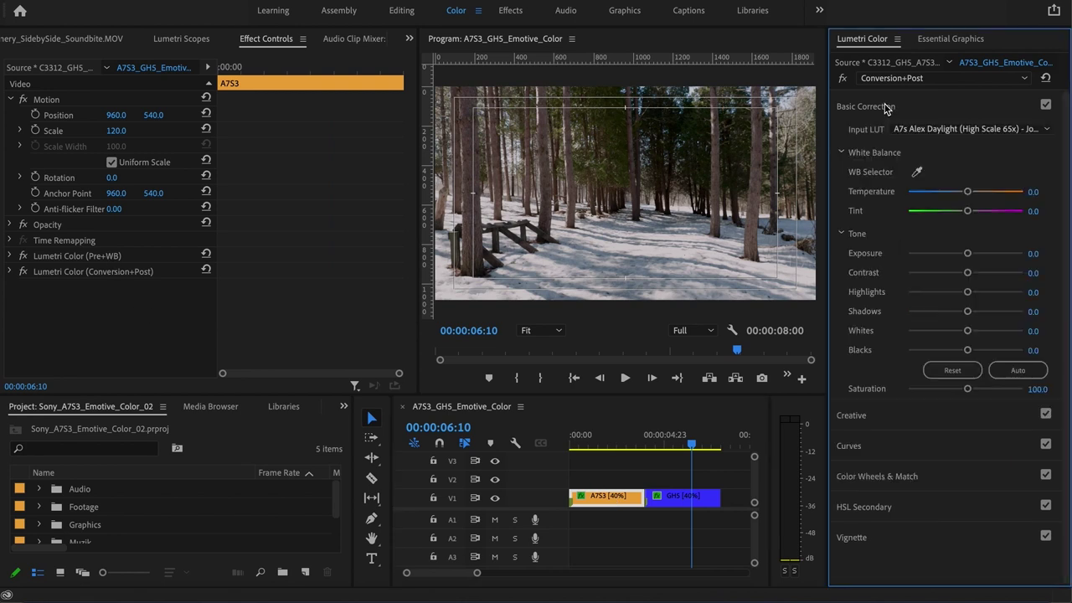
click(899, 81)
click(897, 99)
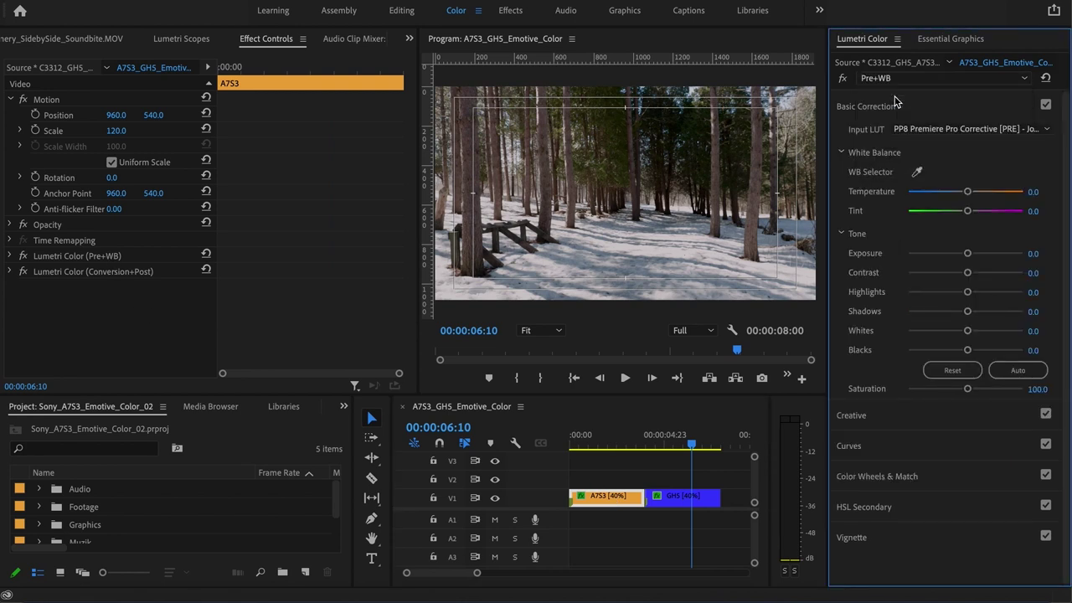
click(889, 80)
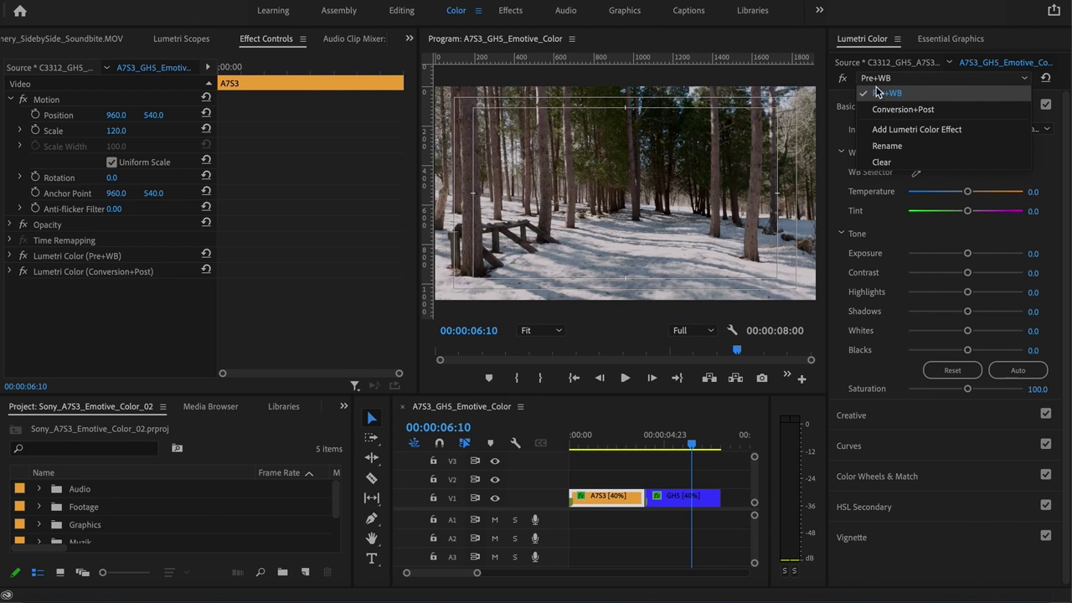
click(874, 88)
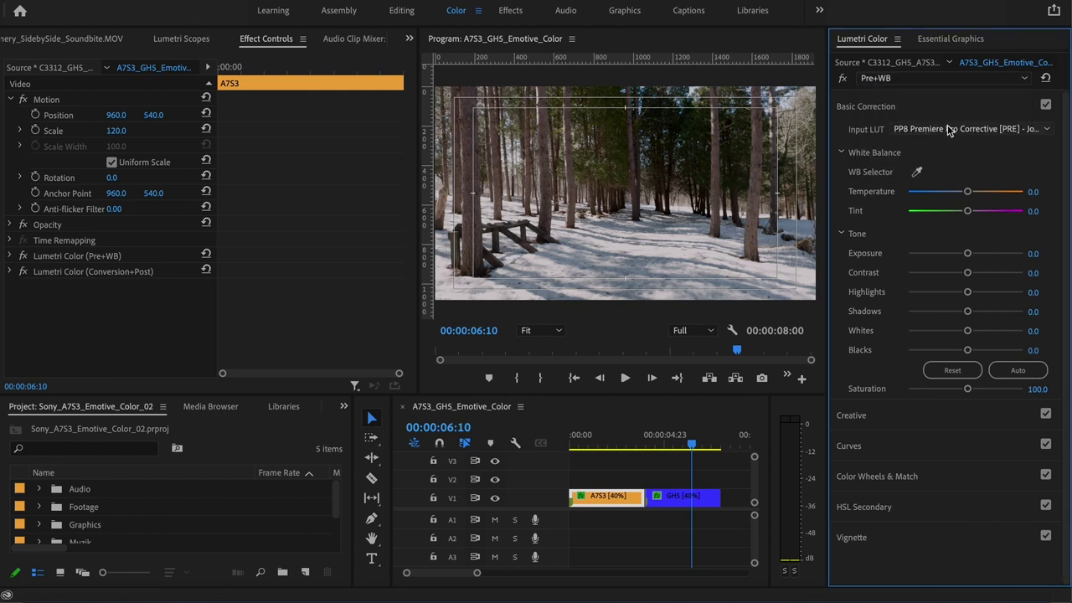
click(875, 416)
click(871, 107)
Switch the A7S3 clip to its Conversion+Post effect and check its Input LUT and Creative Look
click(890, 80)
click(895, 106)
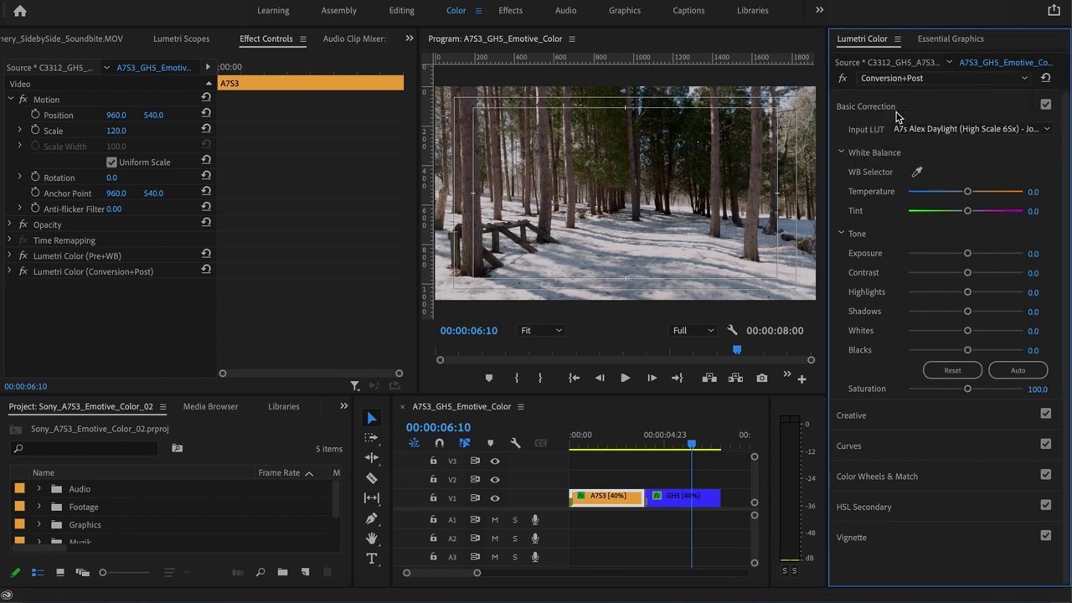
click(866, 416)
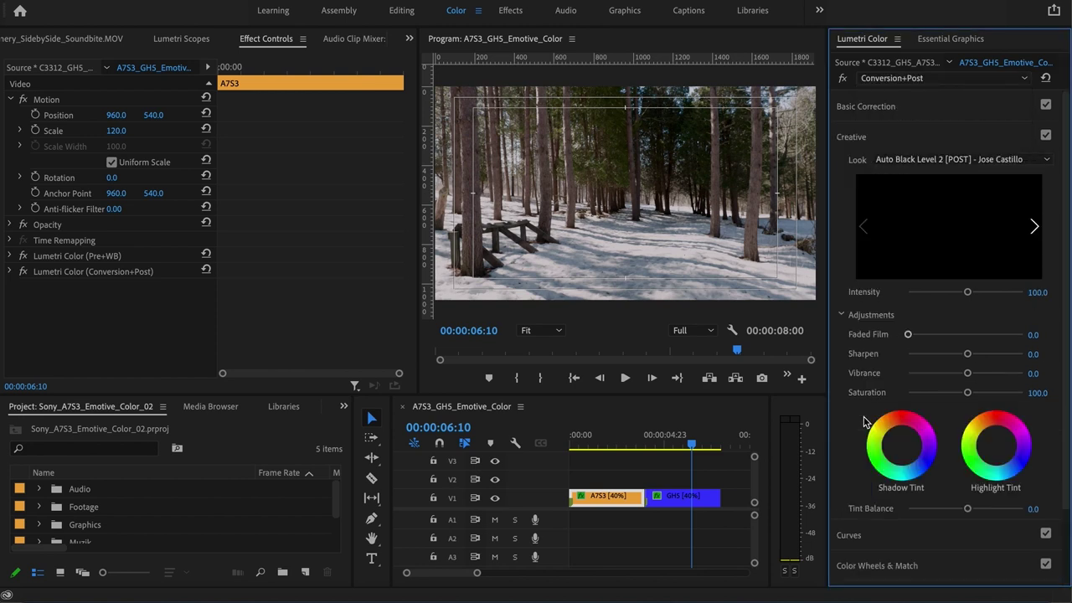
Check the GH5 clip's Input LUT and Creative Look, and compare its picture with the A7S3 clip across the cut
click(677, 496)
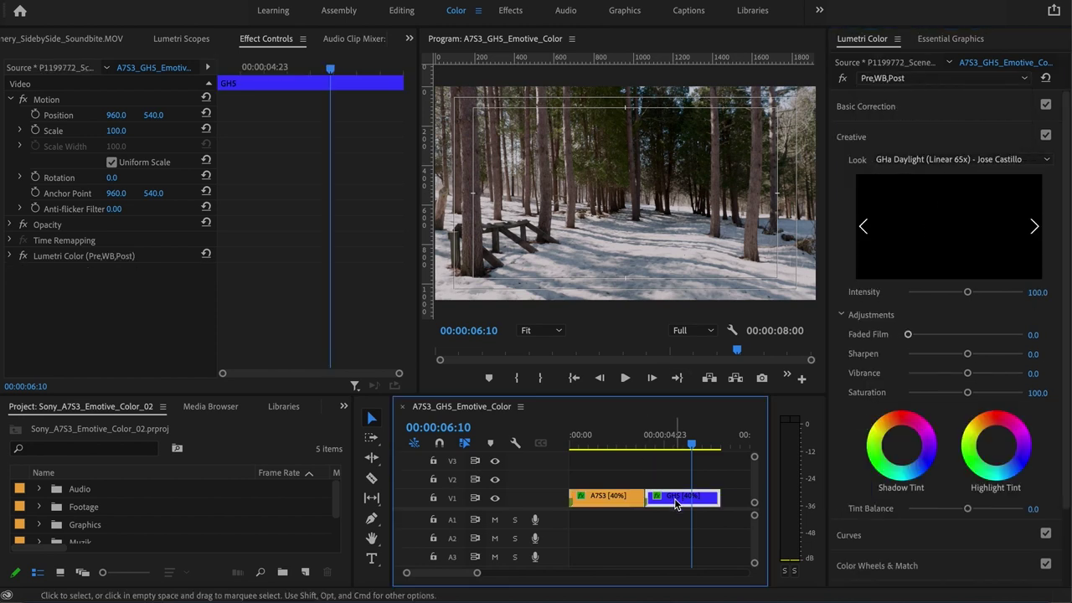
click(889, 111)
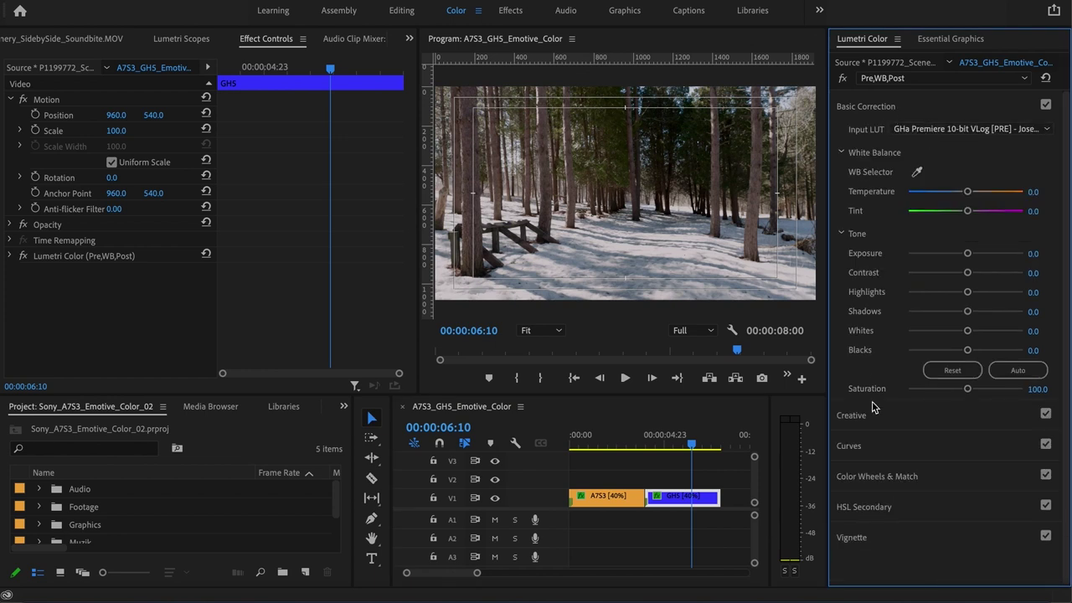
click(852, 415)
click(885, 110)
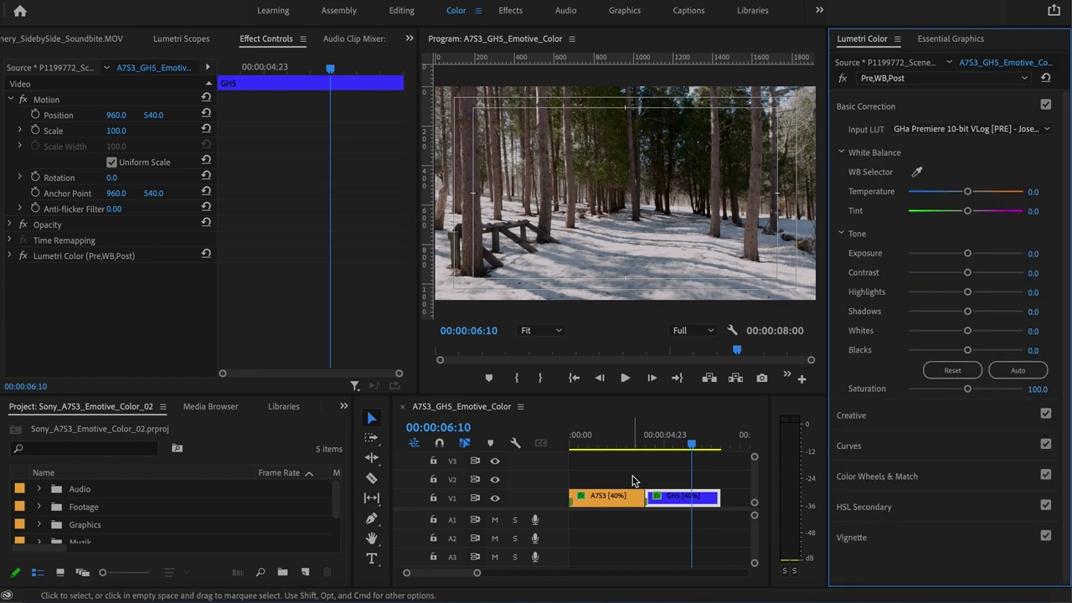
drag(639, 444, 656, 445)
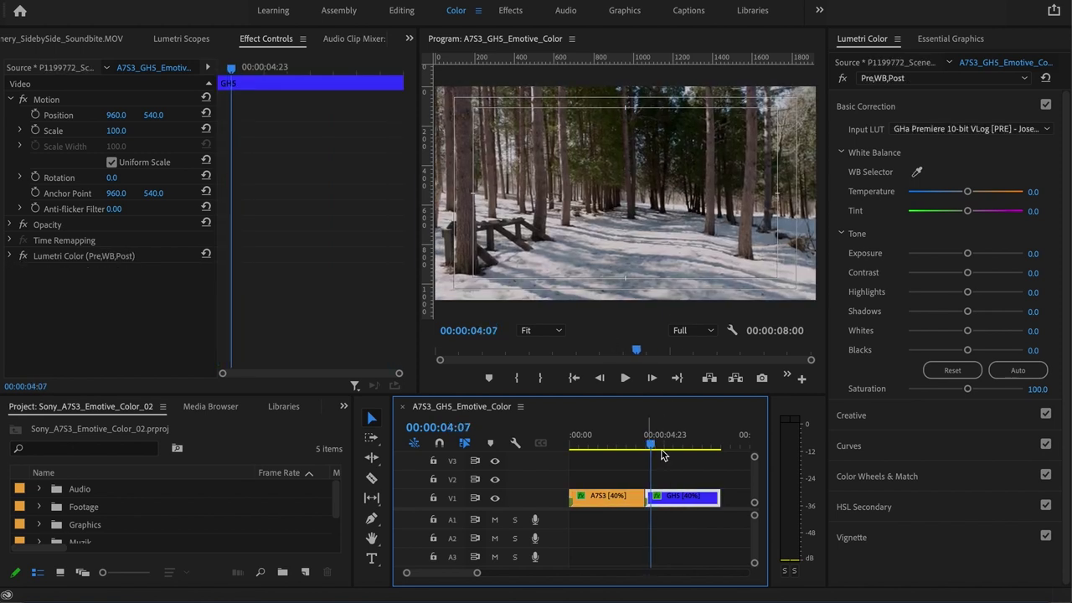
click(632, 438)
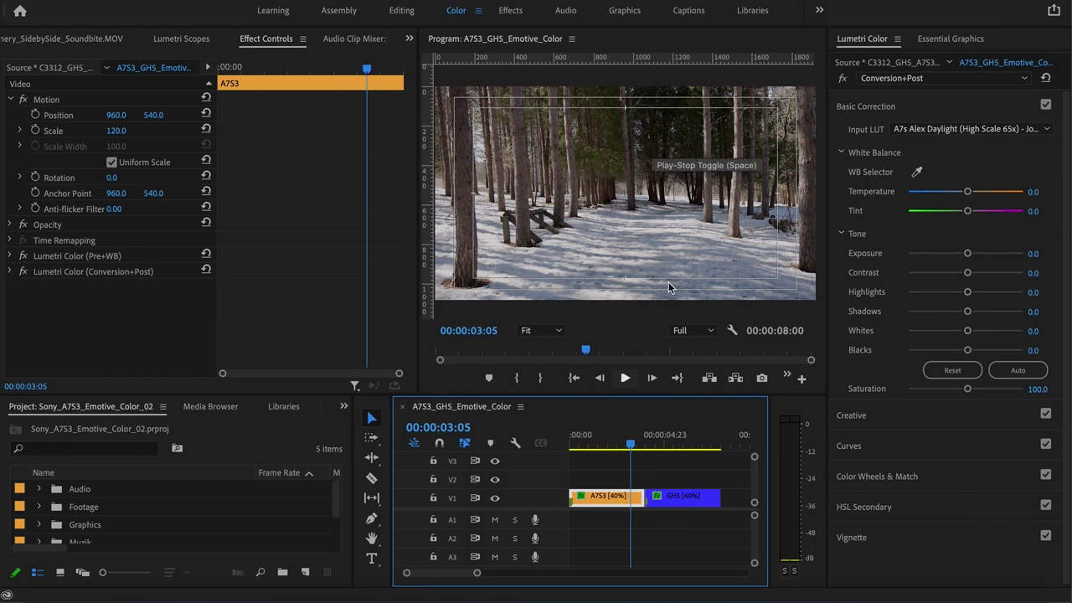